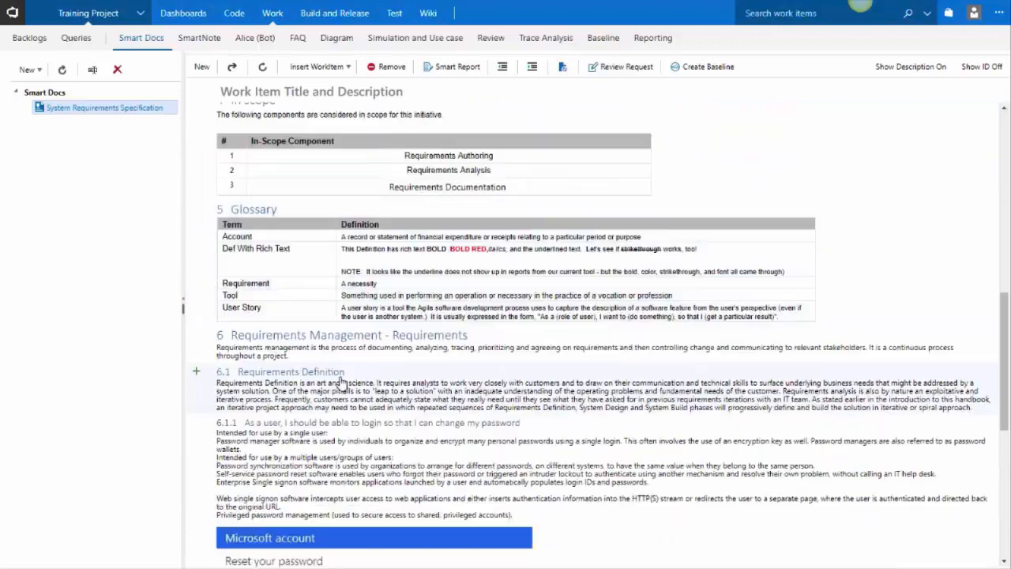
Look through the requirements sections of the System Requirements Specification and return to its title page.
{"action": "scroll", "coordinate": [312, 407], "scroll_direction": "down", "scroll_amount": 2}
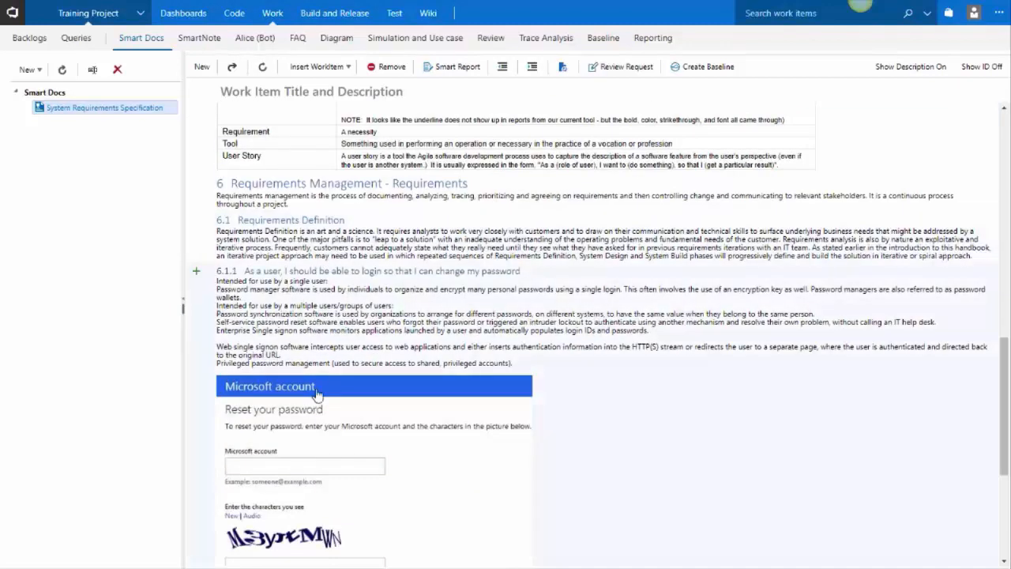
{"action": "scroll", "coordinate": [322, 495], "scroll_direction": "down", "scroll_amount": 2}
{"action": "scroll", "coordinate": [322, 486], "scroll_direction": "down", "scroll_amount": 5}
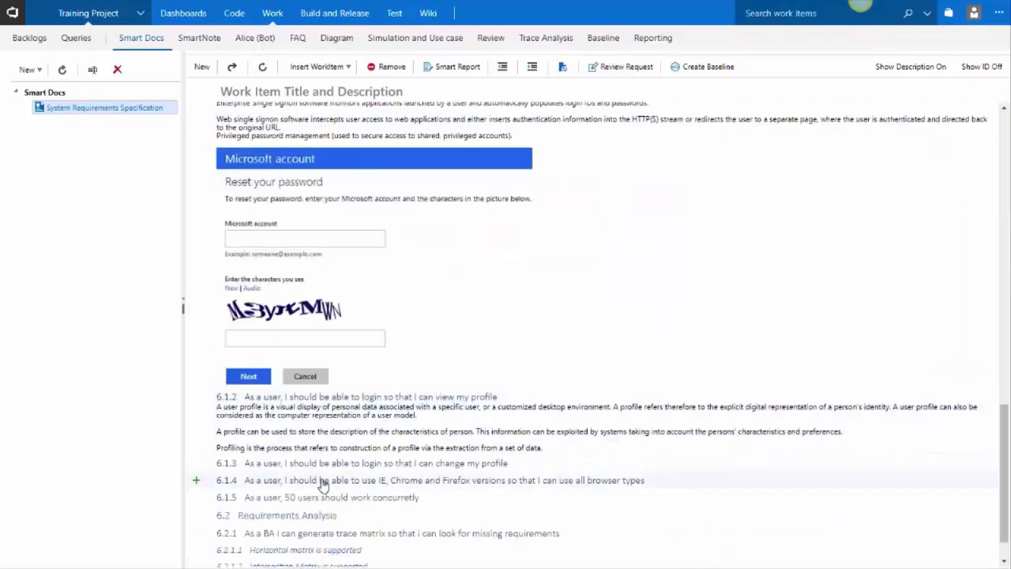
{"action": "scroll", "coordinate": [323, 458], "scroll_direction": "up", "scroll_amount": 10}
{"action": "scroll", "coordinate": [322, 439], "scroll_direction": "up", "scroll_amount": 10}
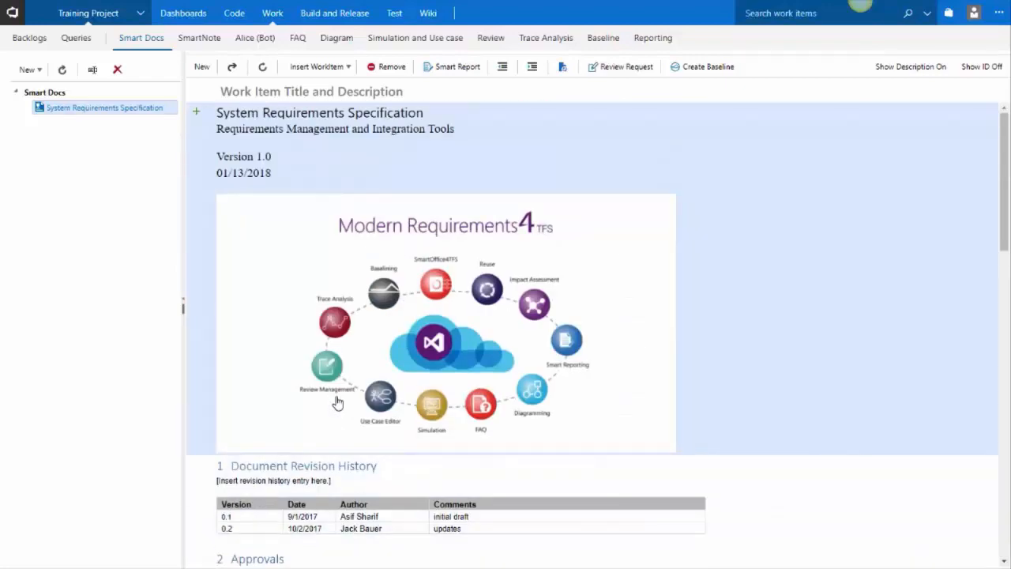
Add a child user story under 6.3 titled "As a BA I can generate documents in Word format so that I can share with other stakeholders".
{"action": "scroll", "coordinate": [337, 403], "scroll_direction": "down", "scroll_amount": 15}
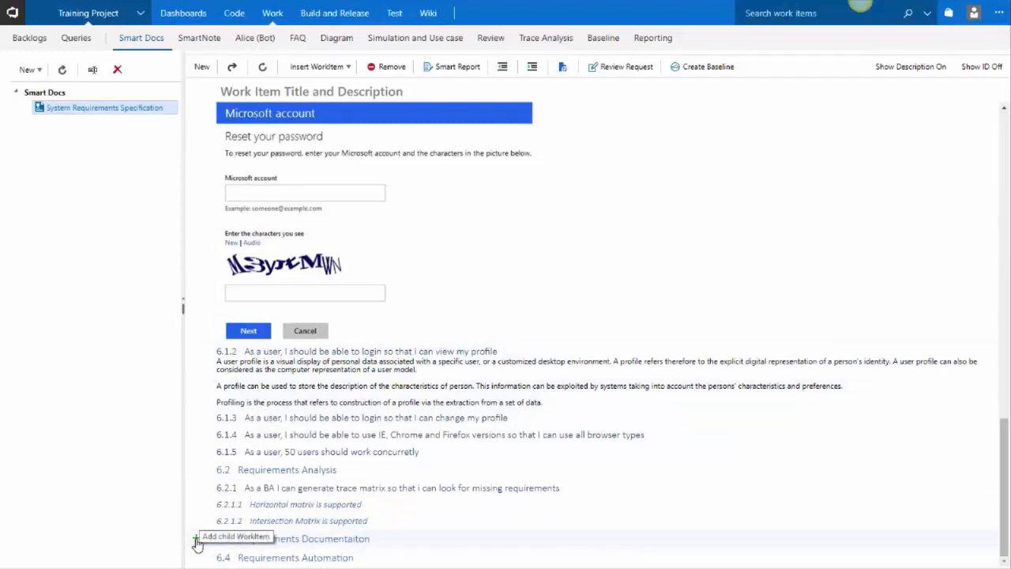
{"action": "left_click", "coordinate": [196, 540]}
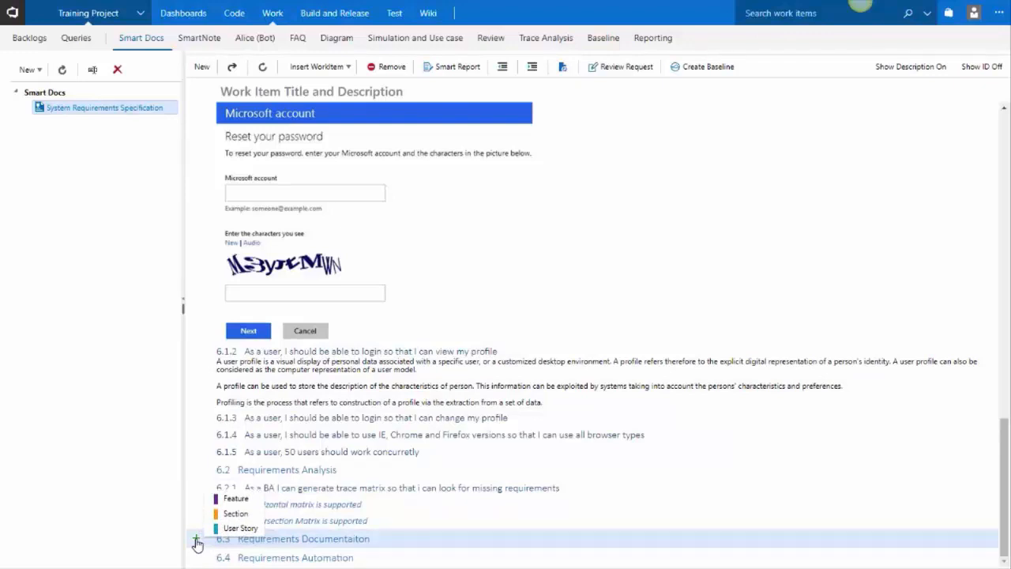
{"action": "left_click", "coordinate": [241, 528]}
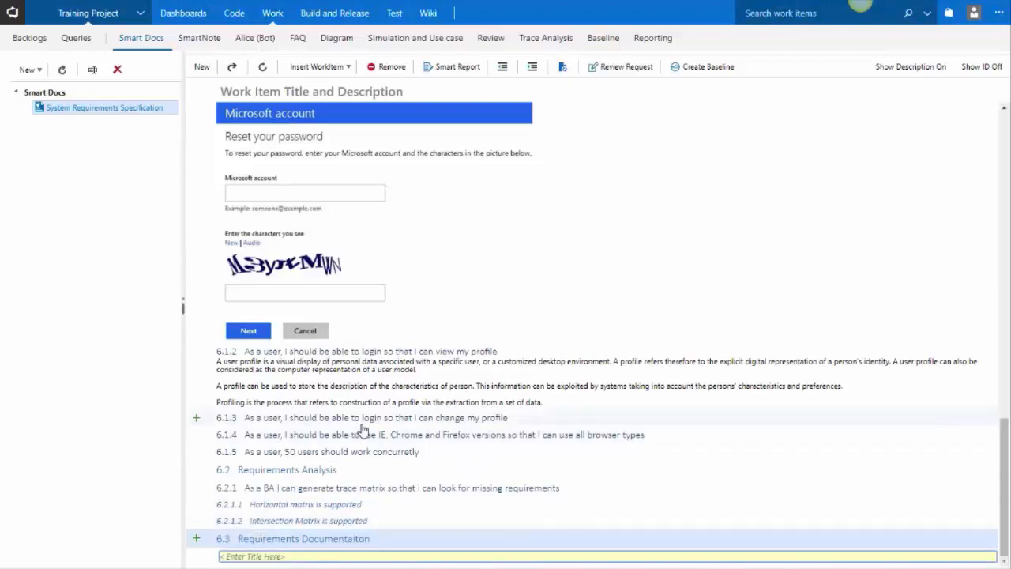
{"action": "type", "text": "As a BA I can generate documents i"}
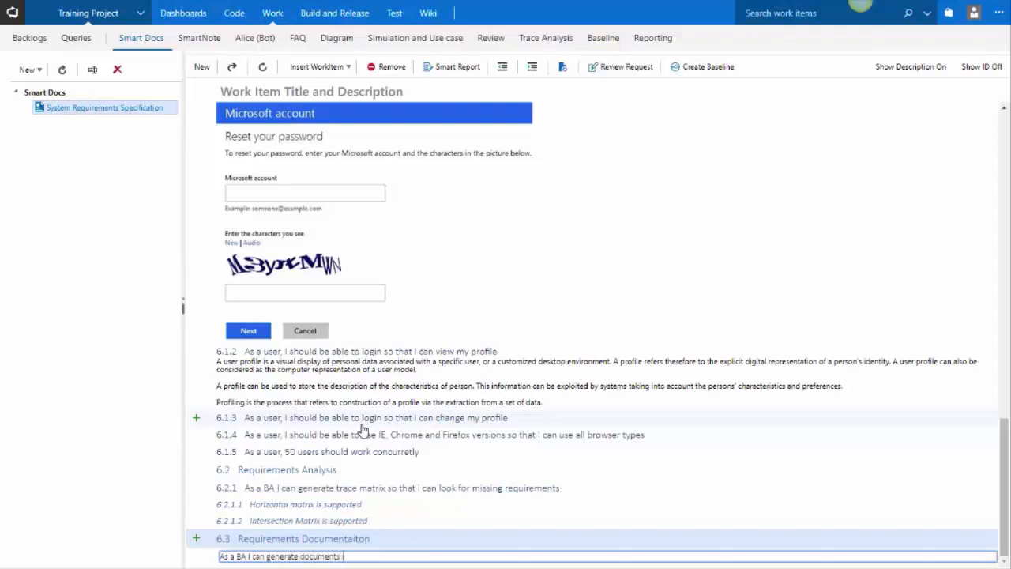
{"action": "type", "text": "n Word format so that I can shar"}
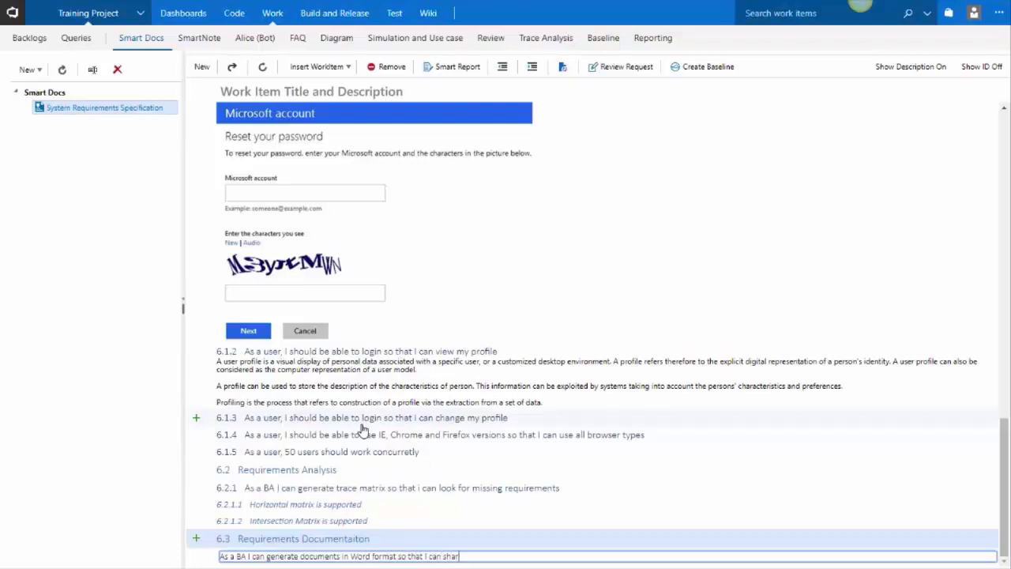
{"action": "type", "text": "e with other stakeholders"}
{"action": "key", "text": "Return"}
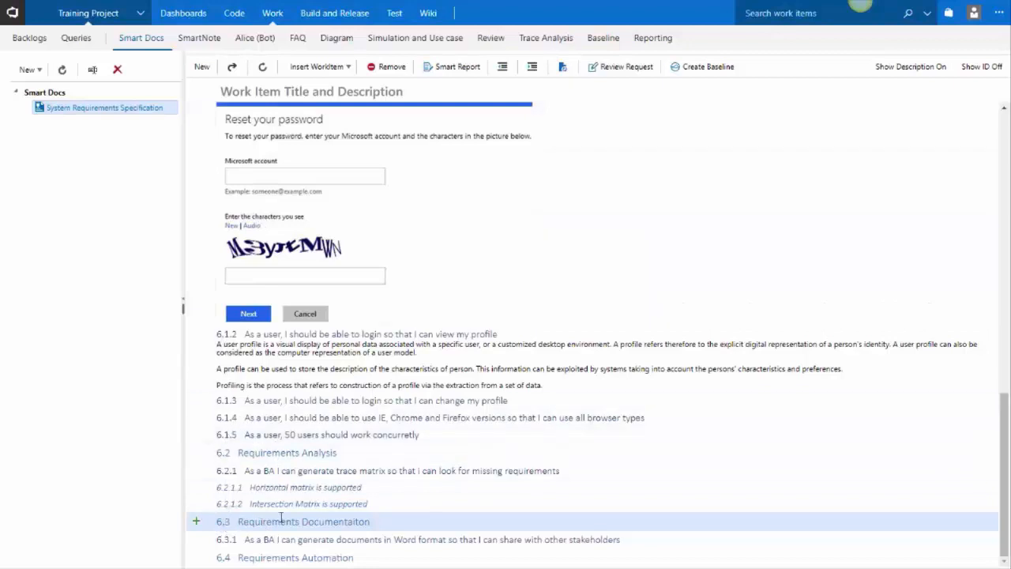
Open the work item details of the 6.3 Requirements Documentaiton feature to review its related work links.
{"action": "left_click", "coordinate": [233, 68]}
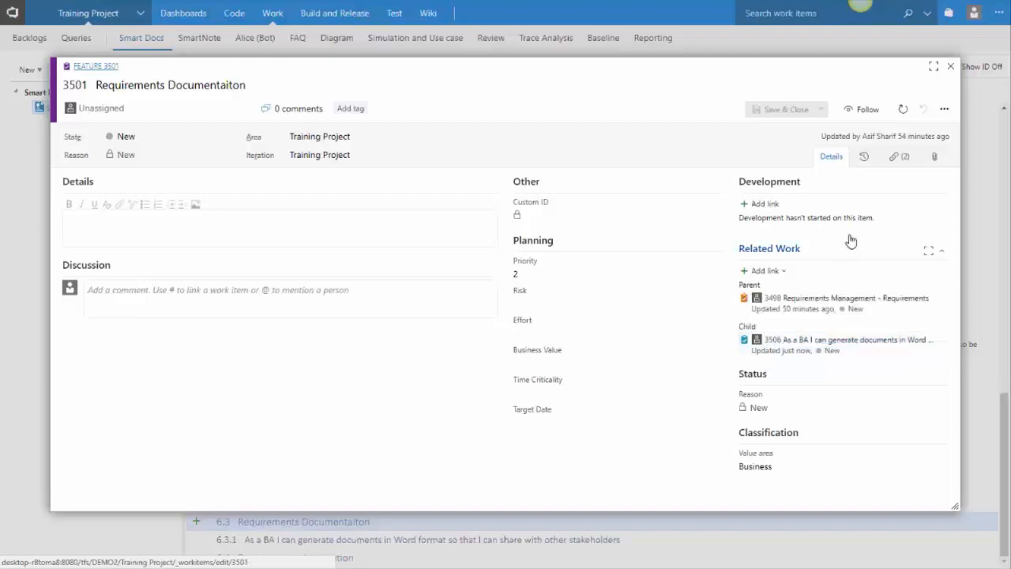
{"action": "left_click", "coordinate": [951, 68]}
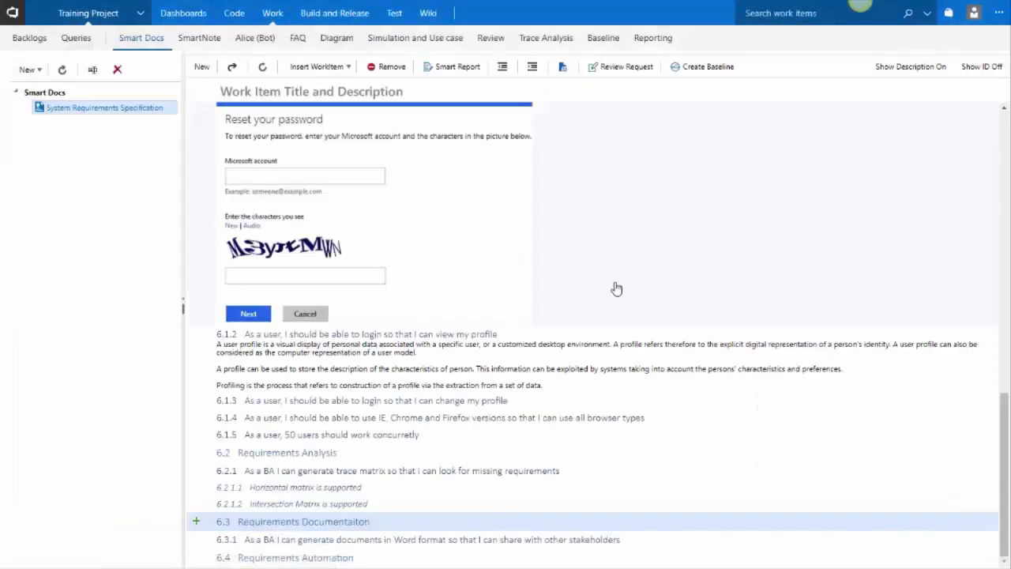
Insert the existing work item User Story 2 as a child of section 6.3, using the shared query All Work Items.
{"action": "left_click", "coordinate": [313, 68]}
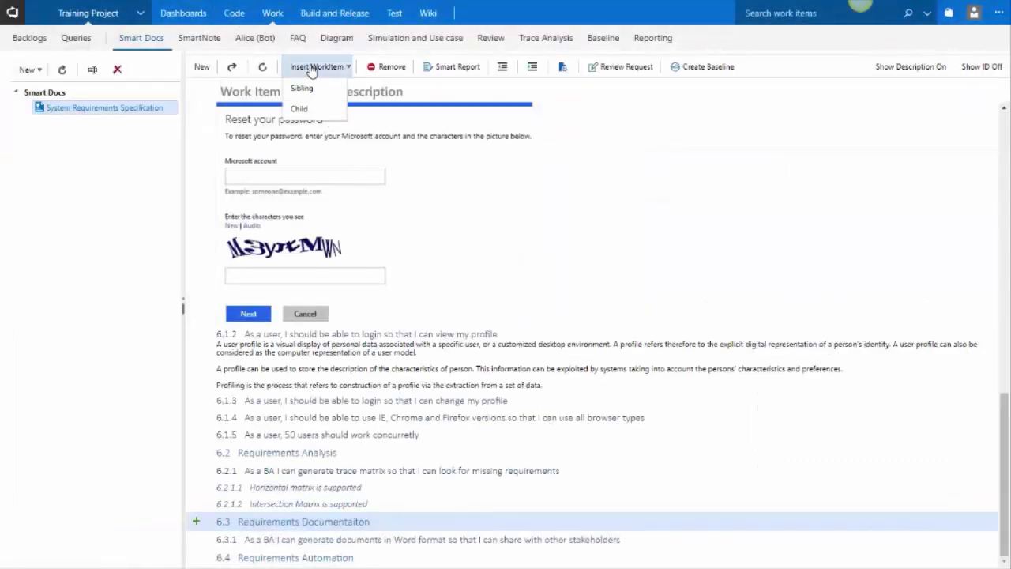
{"action": "left_click", "coordinate": [303, 108]}
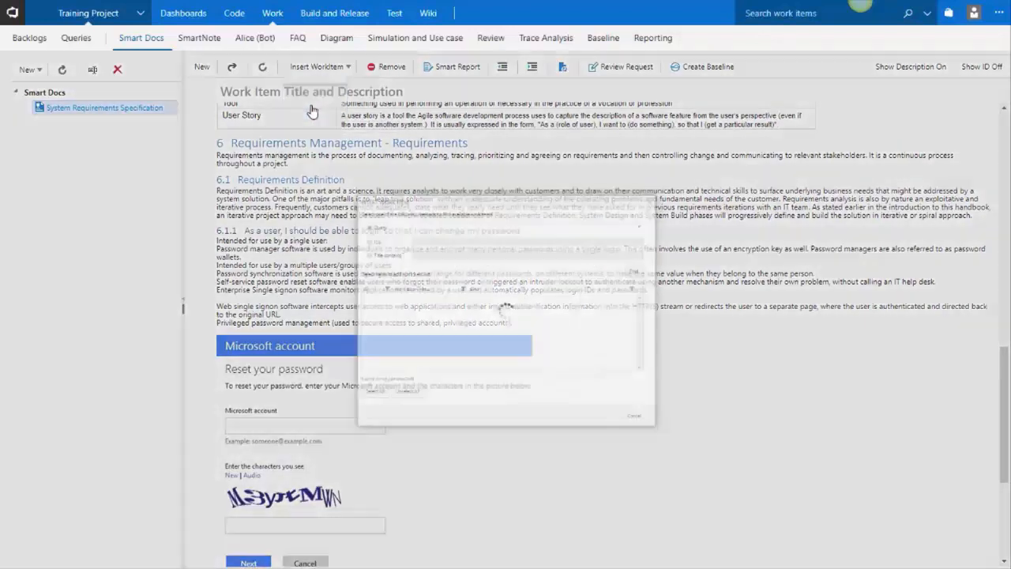
{"action": "left_click", "coordinate": [358, 176]}
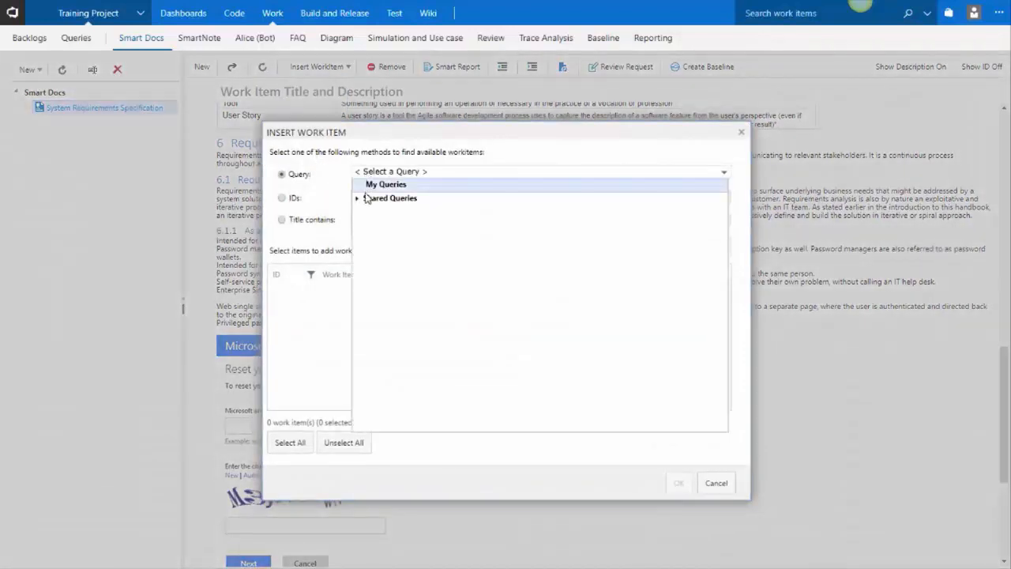
{"action": "left_click", "coordinate": [358, 199]}
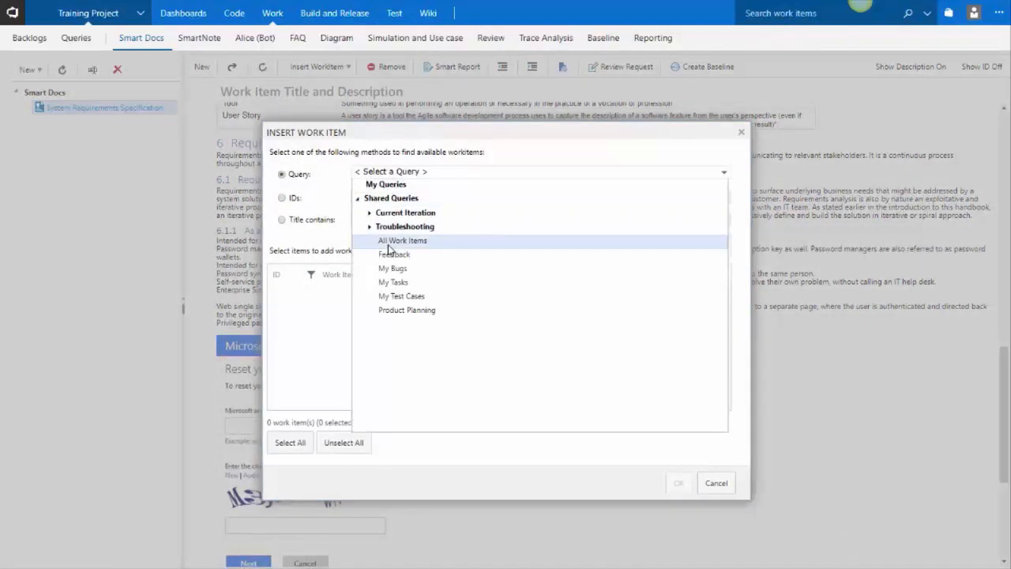
{"action": "left_click", "coordinate": [388, 242]}
{"action": "left_click", "coordinate": [708, 246]}
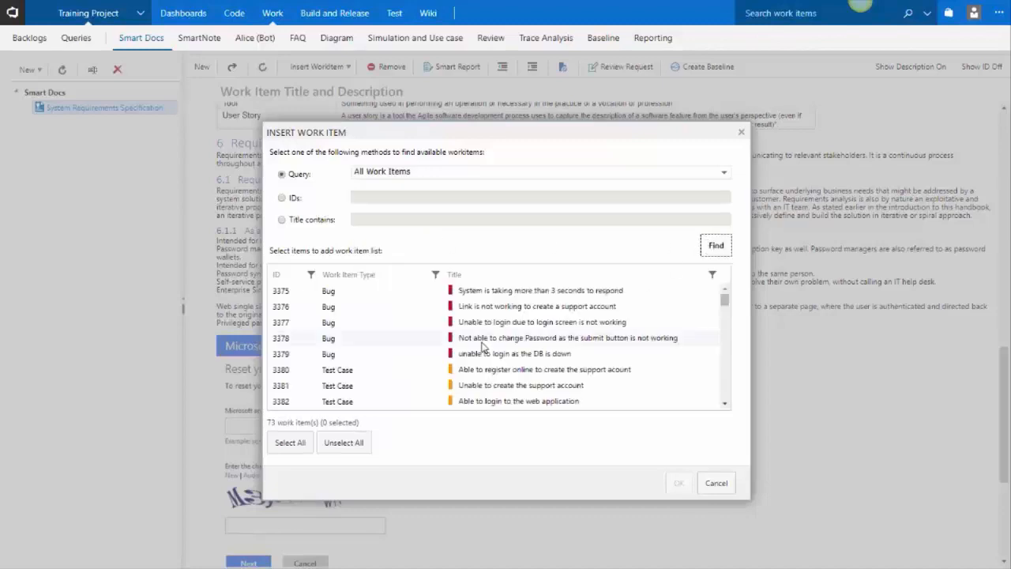
{"action": "scroll", "coordinate": [481, 345], "scroll_direction": "down", "scroll_amount": 10}
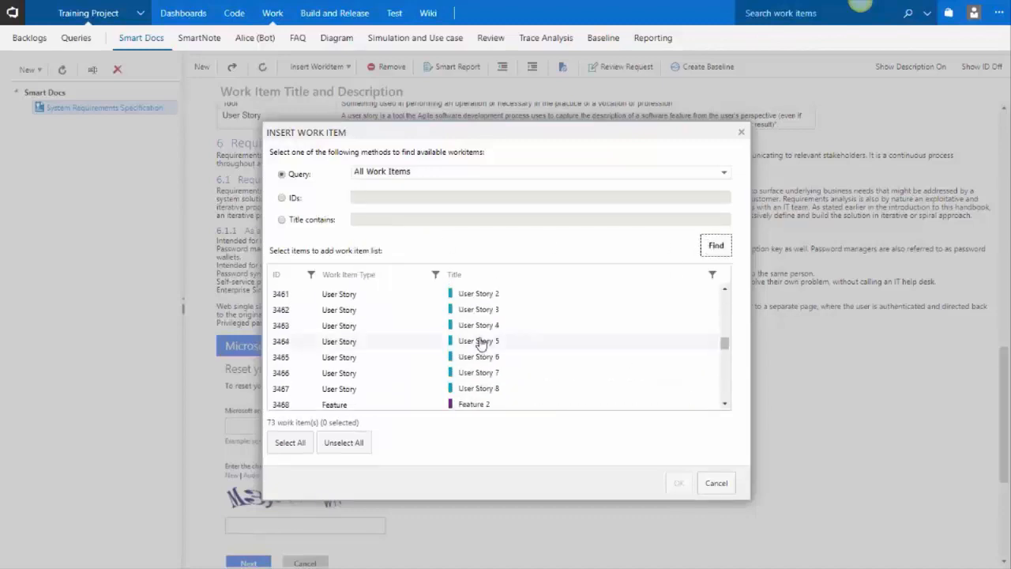
{"action": "left_click", "coordinate": [483, 295]}
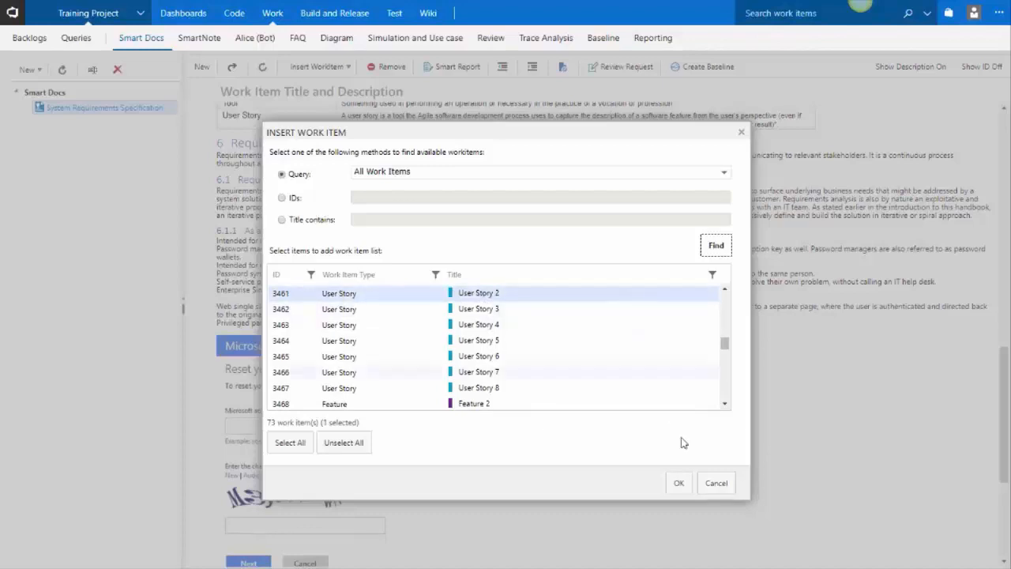
{"action": "left_click", "coordinate": [677, 483]}
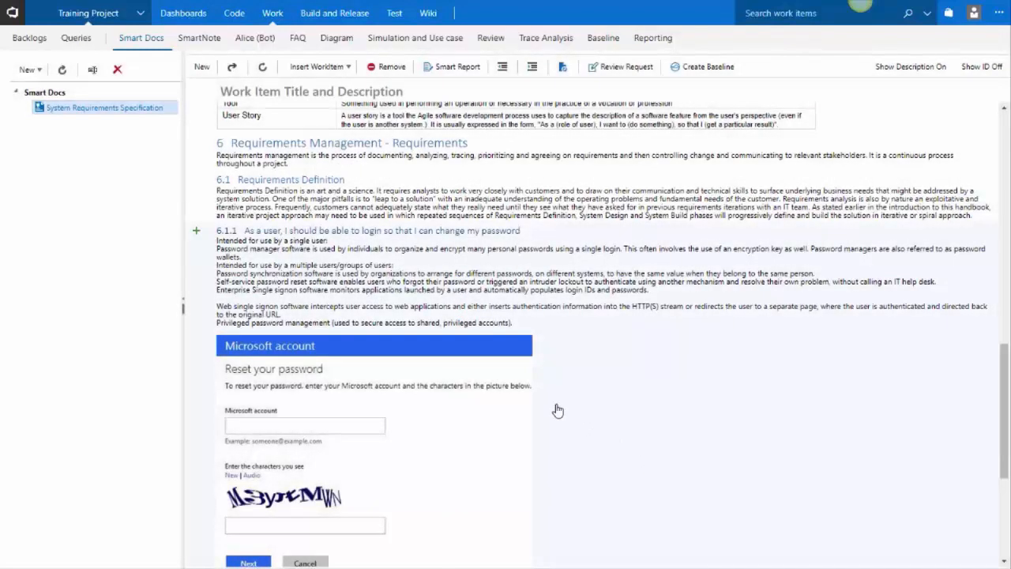
{"action": "scroll", "coordinate": [555, 395], "scroll_direction": "down", "scroll_amount": 3}
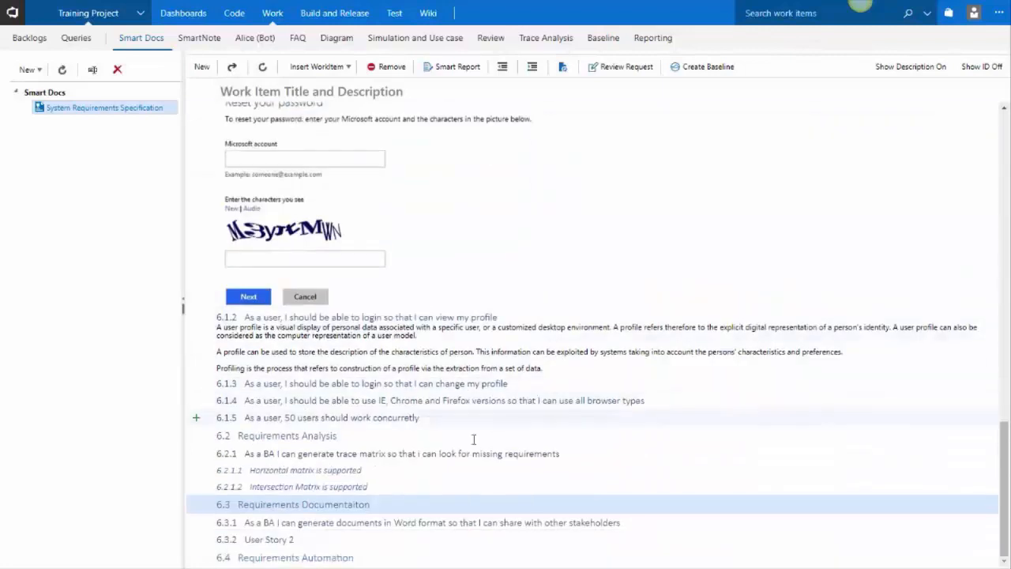
{"action": "left_click", "coordinate": [229, 545]}
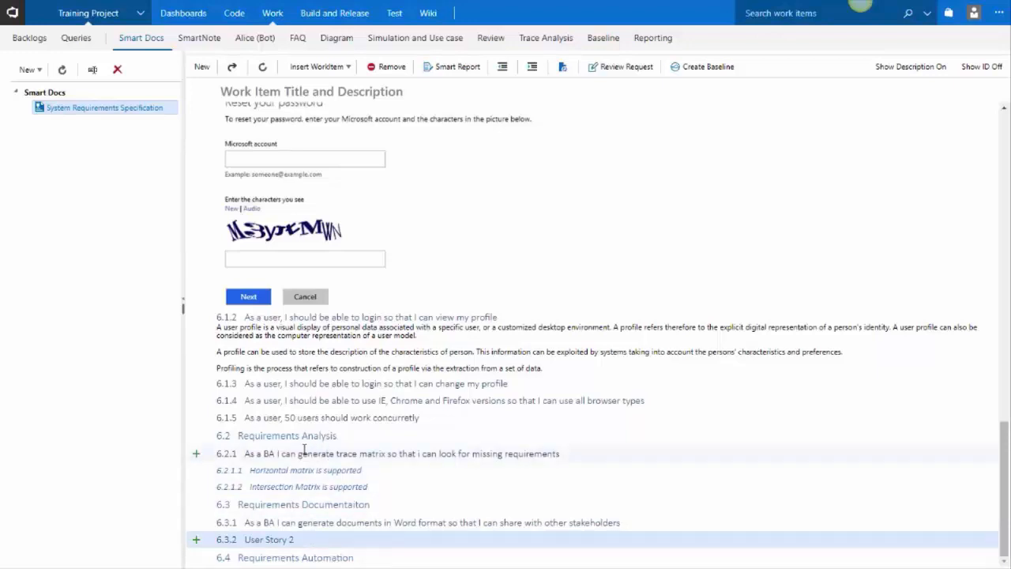
{"action": "left_click", "coordinate": [184, 79]}
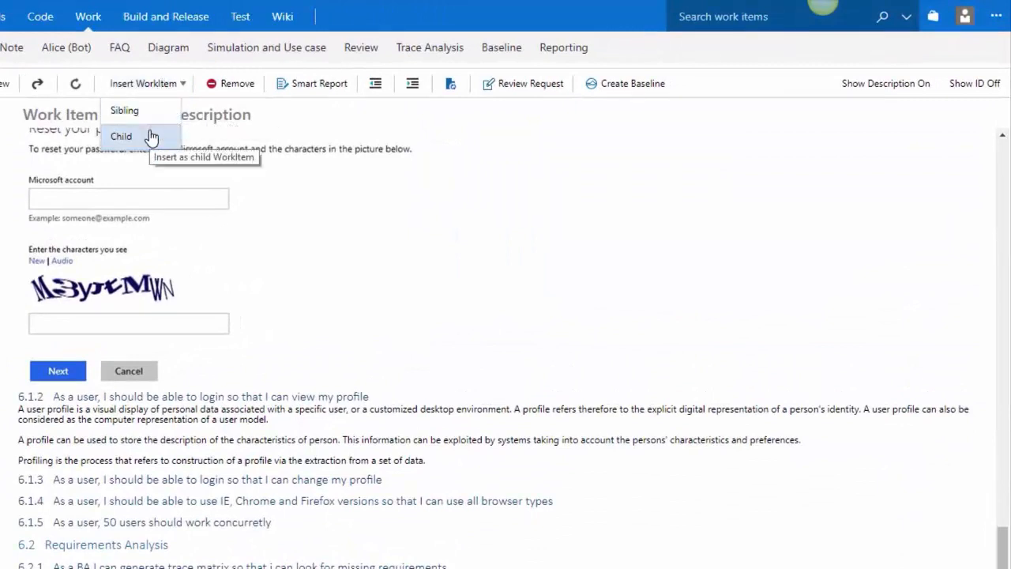
{"action": "left_click", "coordinate": [158, 90]}
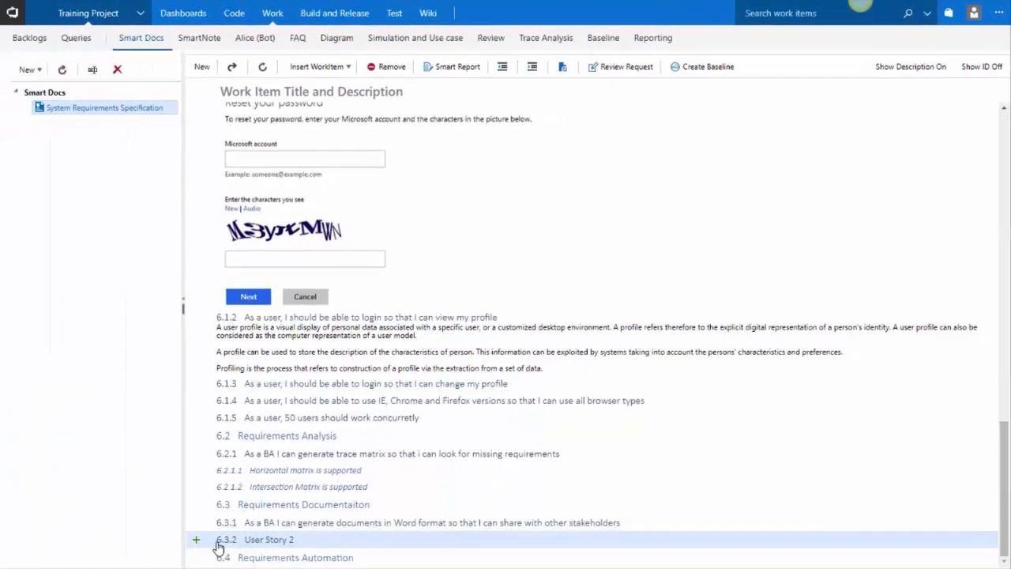
Open User Story 2 for editing and enter the description "Some desc goes here." followed by a © symbol.
{"action": "left_click", "coordinate": [219, 545]}
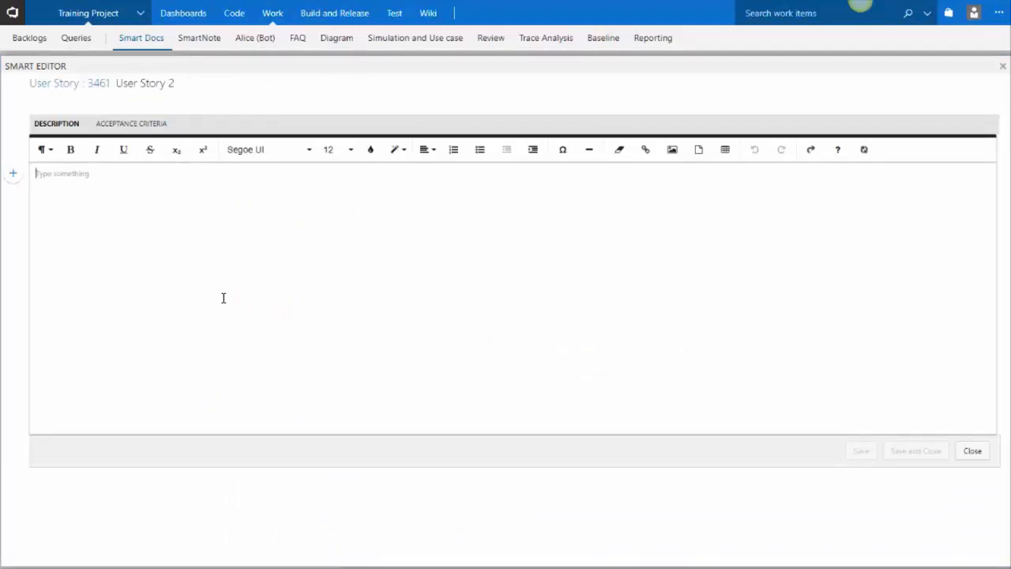
{"action": "type", "text": "Some desc goes here."}
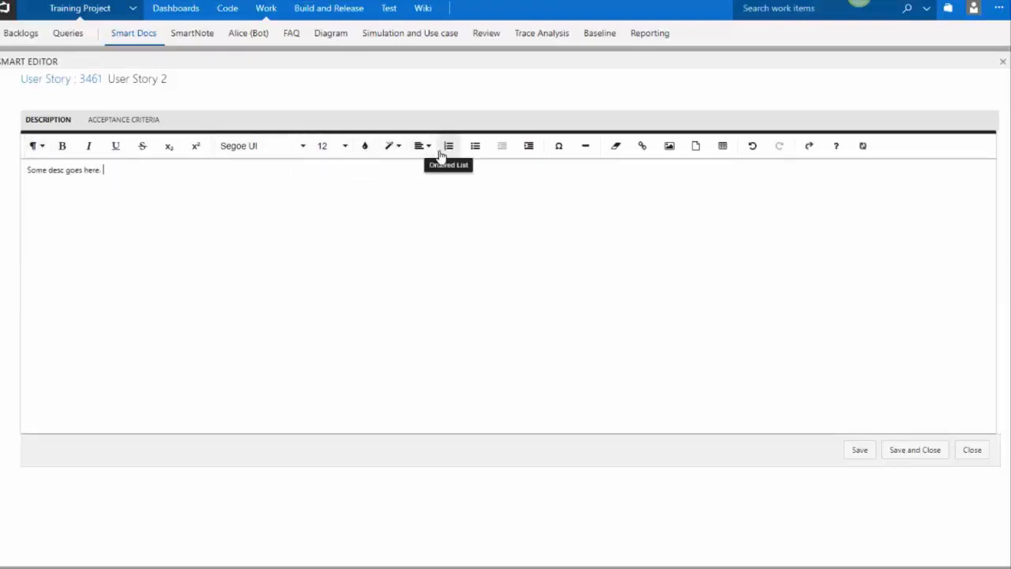
{"action": "left_click", "coordinate": [560, 152]}
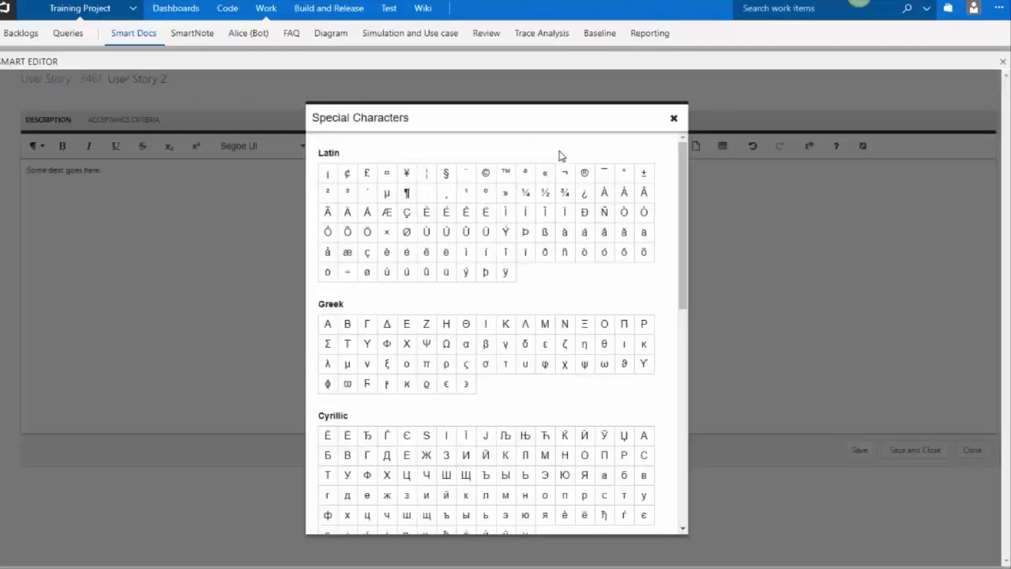
{"action": "left_click", "coordinate": [485, 172]}
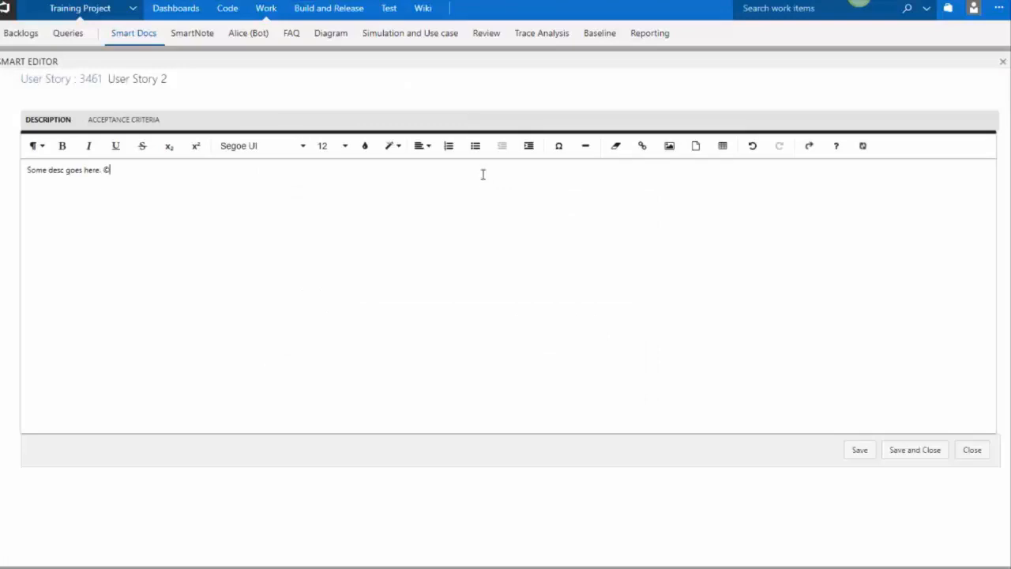
Insert a two-by-two table on a new line below the description text and narrow it to about half the editor width.
{"action": "key", "text": "Return"}
{"action": "left_click", "coordinate": [4, 182]}
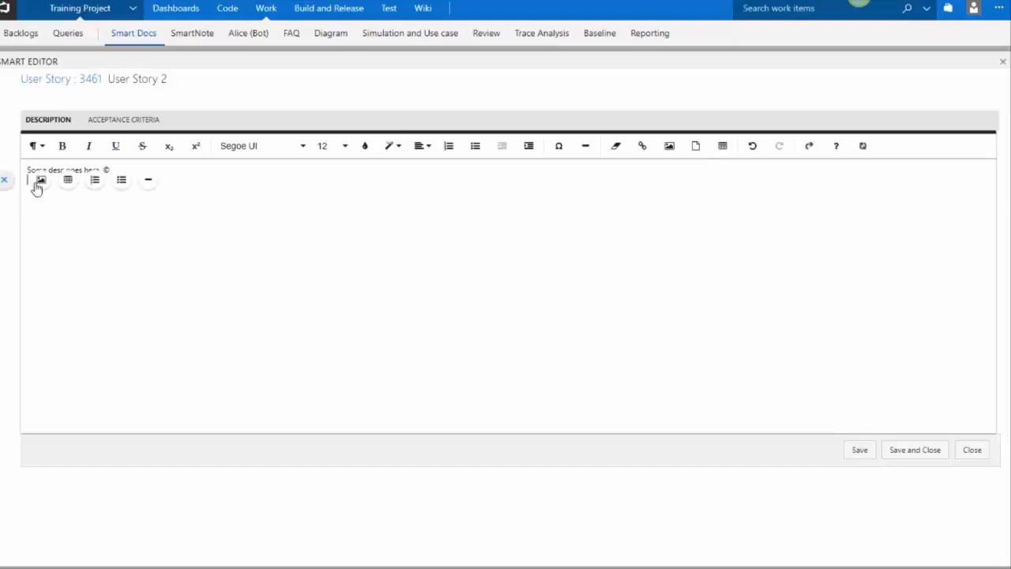
{"action": "left_click", "coordinate": [68, 181]}
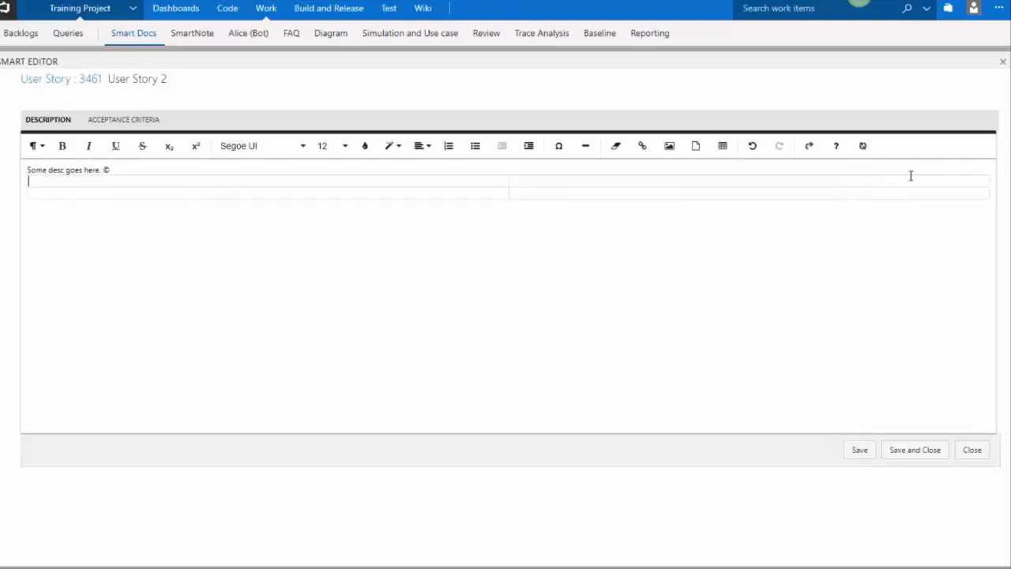
{"action": "left_click_drag", "start_coordinate": [988, 181], "coordinate": [498, 183]}
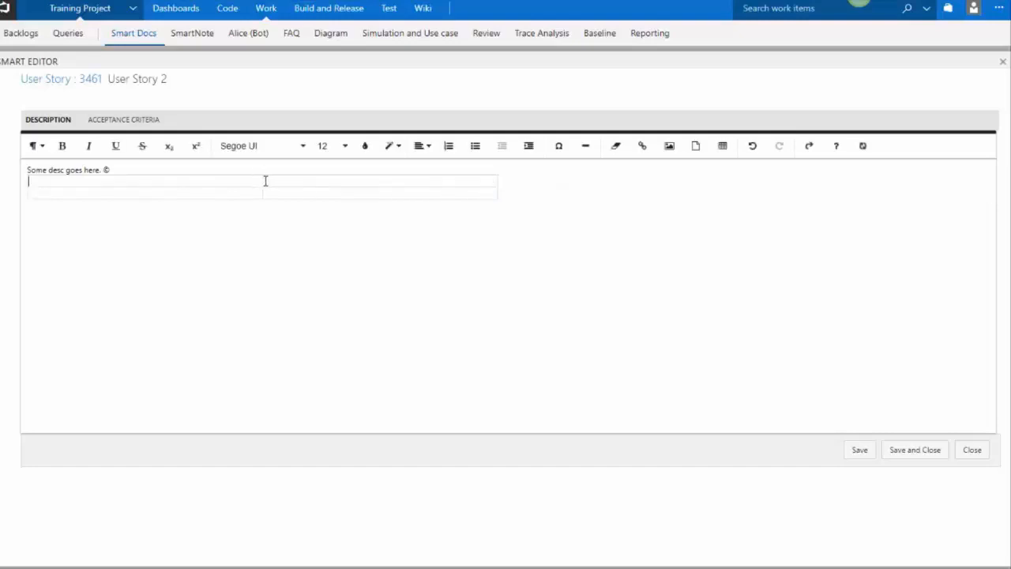
Add a table header row with Heading ONE and Heading TWO, and fill three rows of cells below with Value.
{"action": "left_click", "coordinate": [212, 182]}
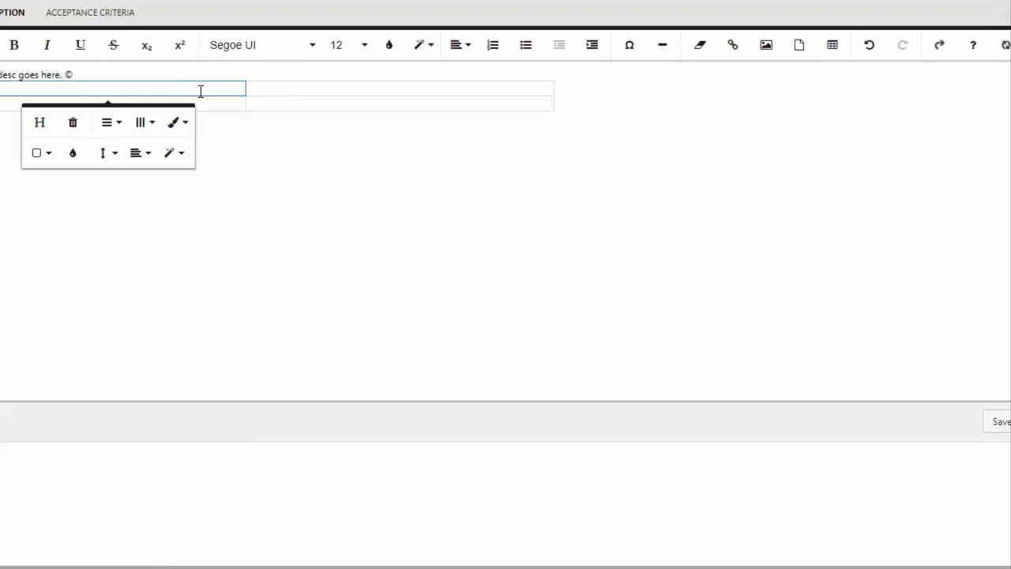
{"action": "left_click", "coordinate": [43, 123]}
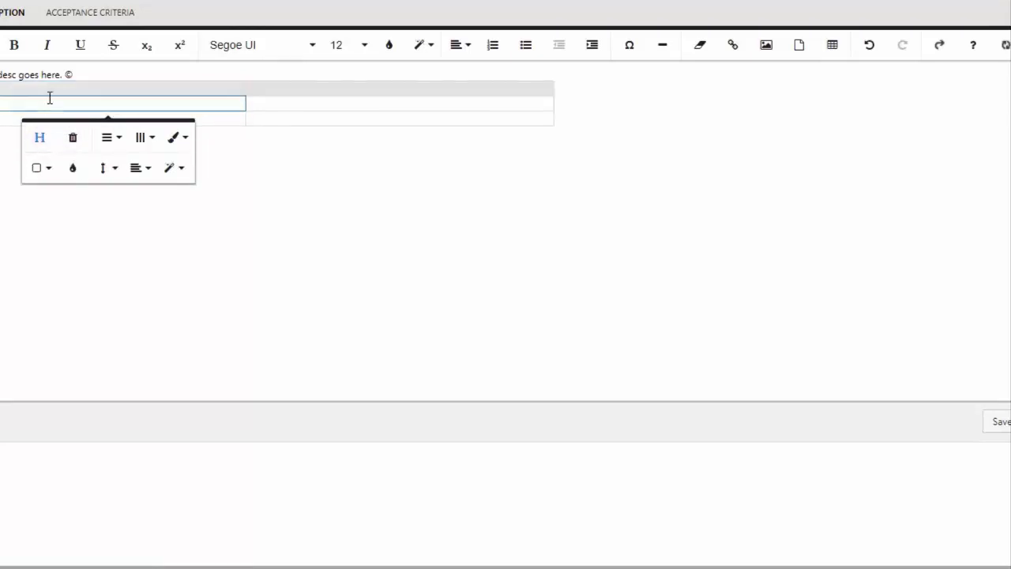
{"action": "left_click", "coordinate": [51, 90]}
{"action": "type", "text": "Headi"}
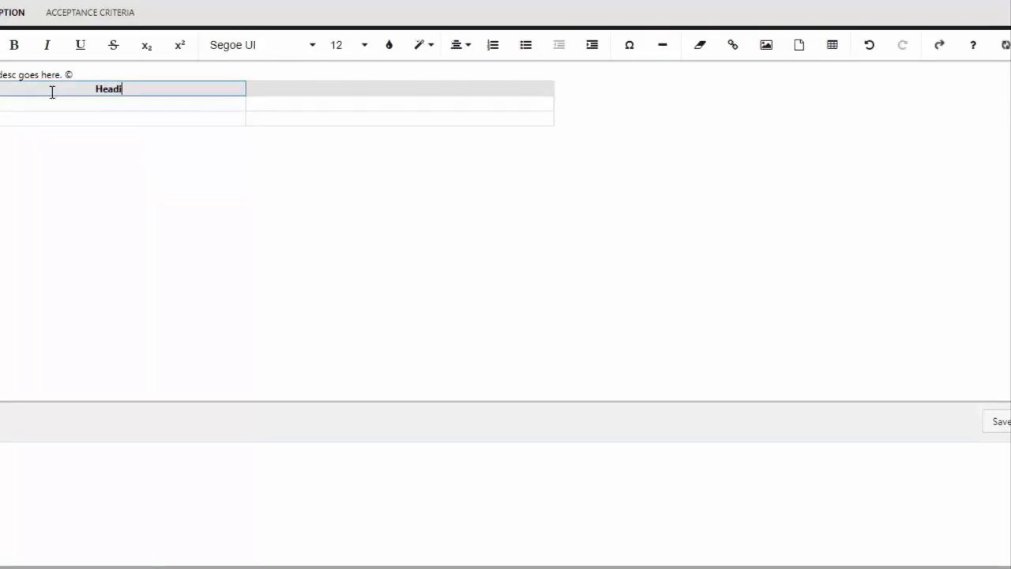
{"action": "type", "text": "ng ONE"}
{"action": "key", "text": "Tab"}
{"action": "type", "text": "Heading TWO "}
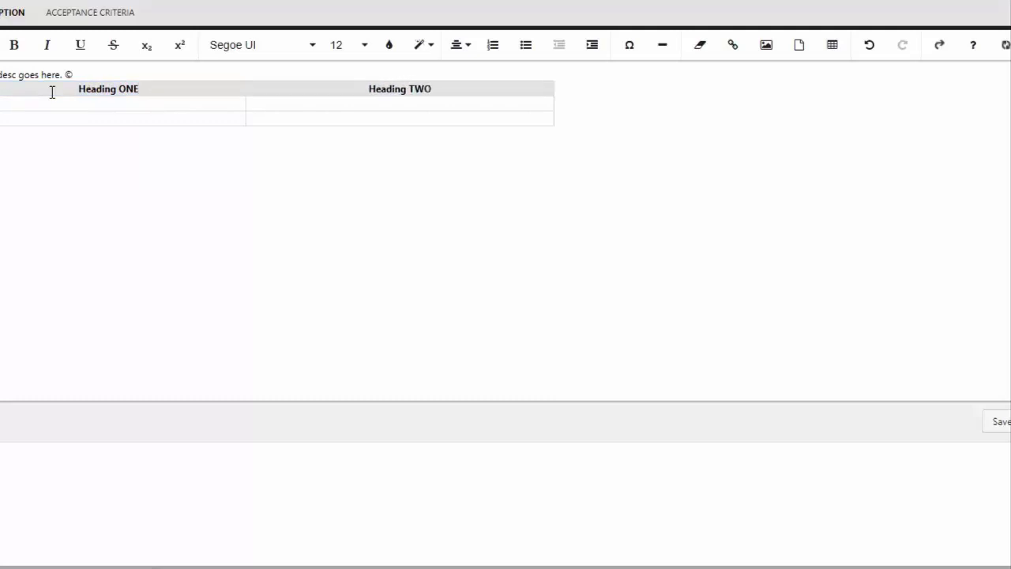
{"action": "type", "text": "Value Value Value"}
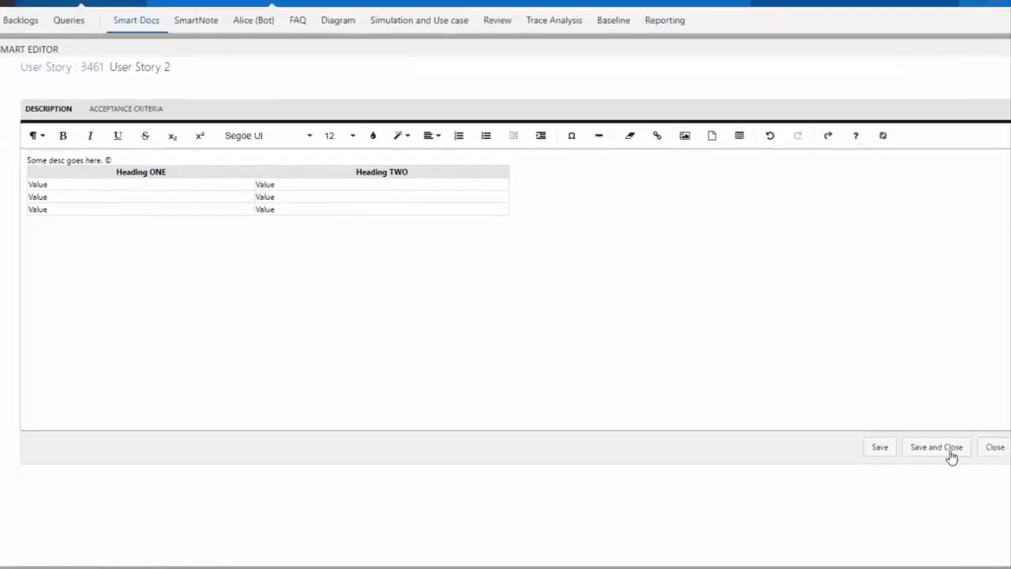
Save and close User Story 2's description, and add a child work item titled Sub Story under requirement 6.2.1.
{"action": "left_click", "coordinate": [952, 456]}
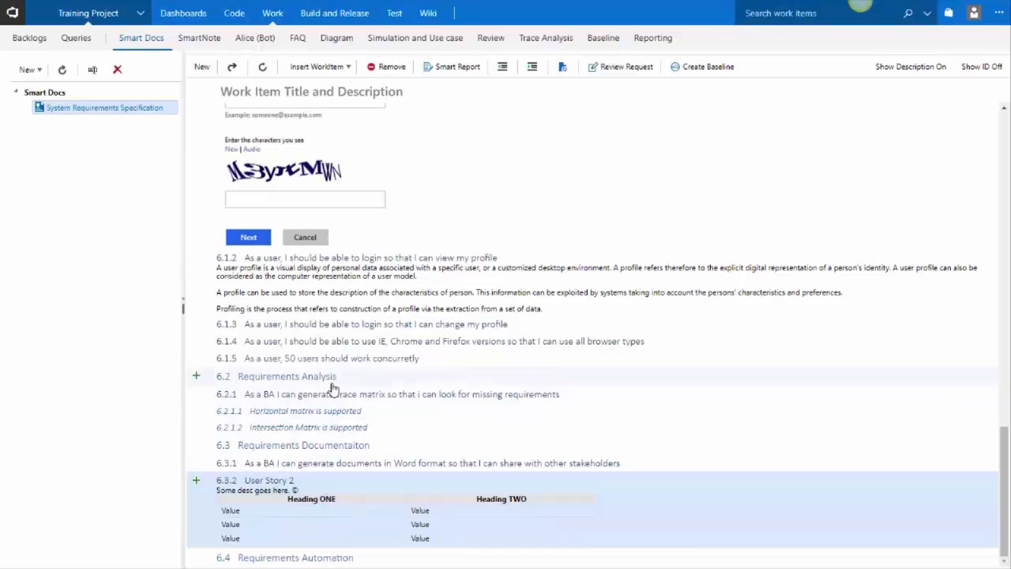
{"action": "left_click", "coordinate": [220, 397]}
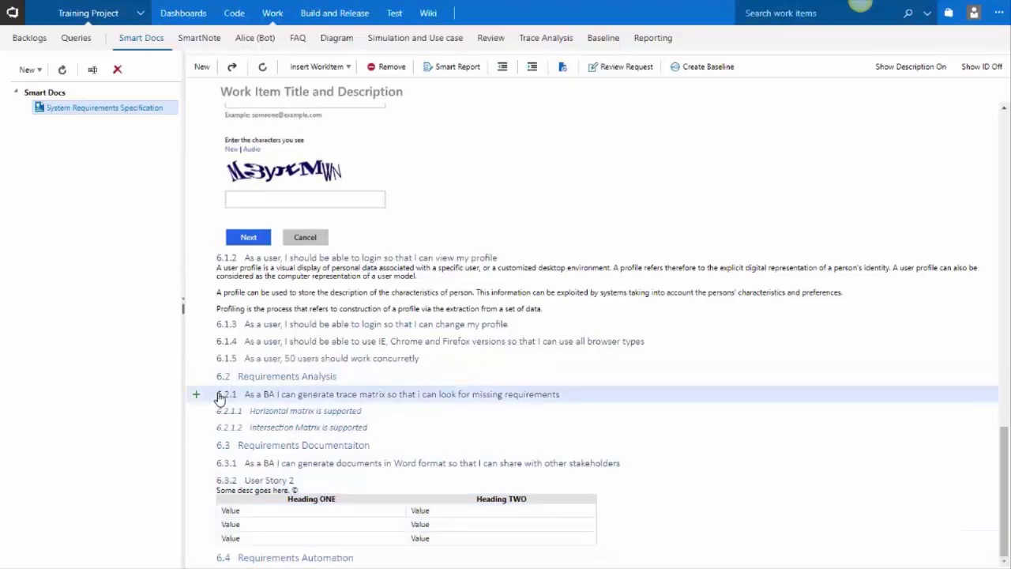
{"action": "mouse_move", "coordinate": [219, 398]}
{"action": "left_mouse_down"}
{"action": "mouse_move", "coordinate": [198, 398]}
{"action": "mouse_move", "coordinate": [214, 403]}
{"action": "left_mouse_up"}
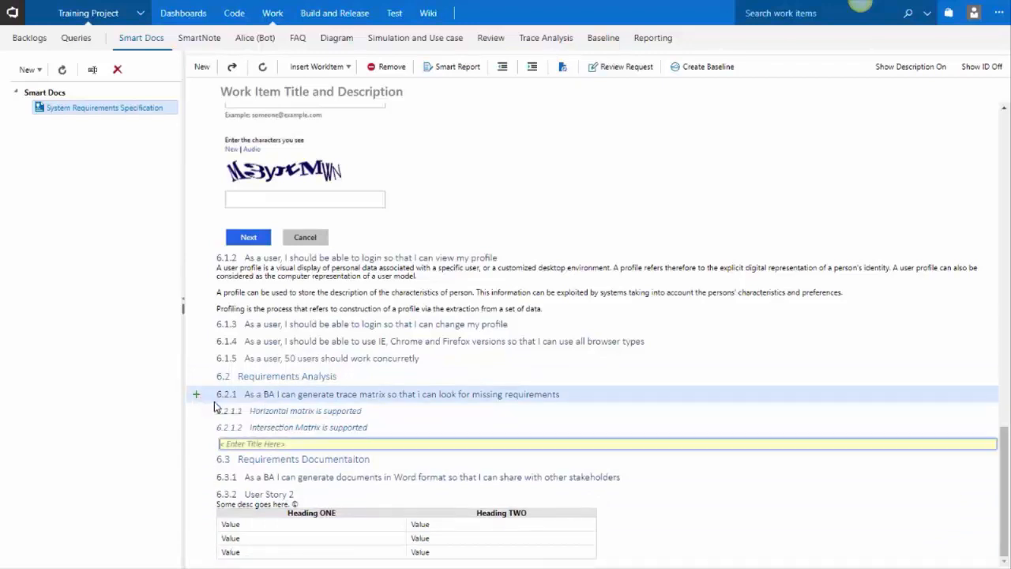
{"action": "type", "text": "Sub Story"}
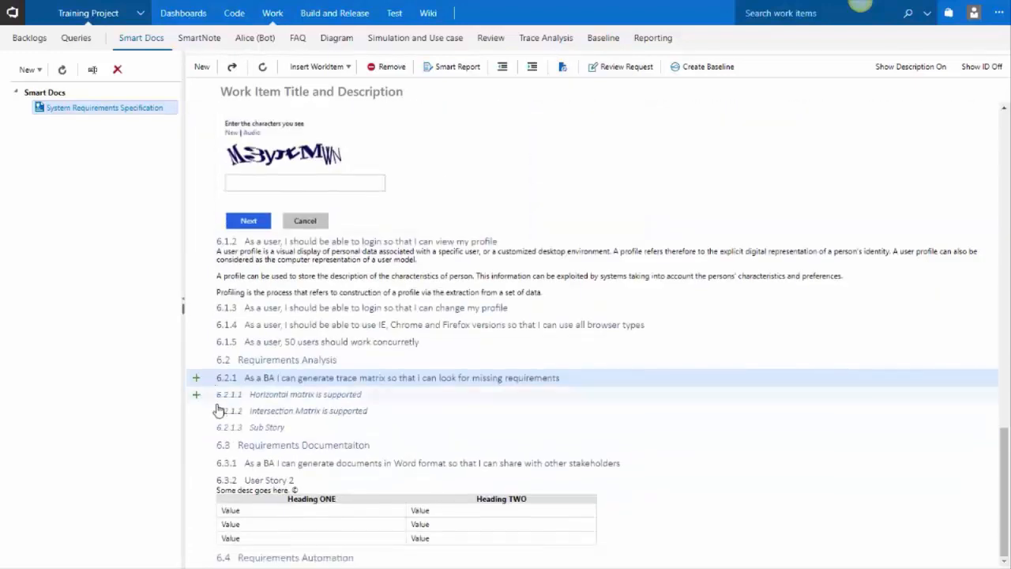
Open the Sub Story work item, check its parent link under Related Work, and close it.
{"action": "left_click", "coordinate": [223, 427]}
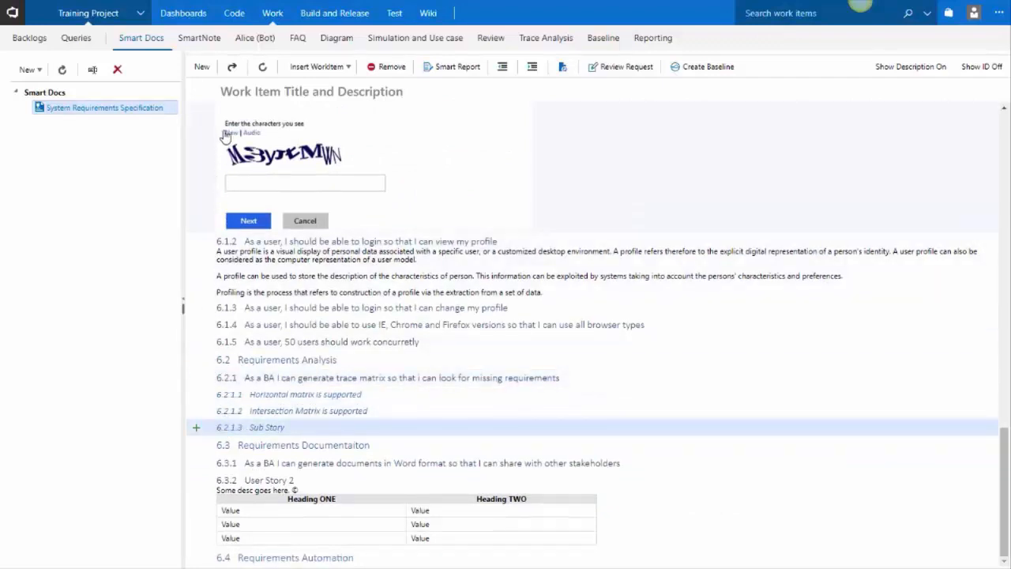
{"action": "left_click", "coordinate": [232, 68]}
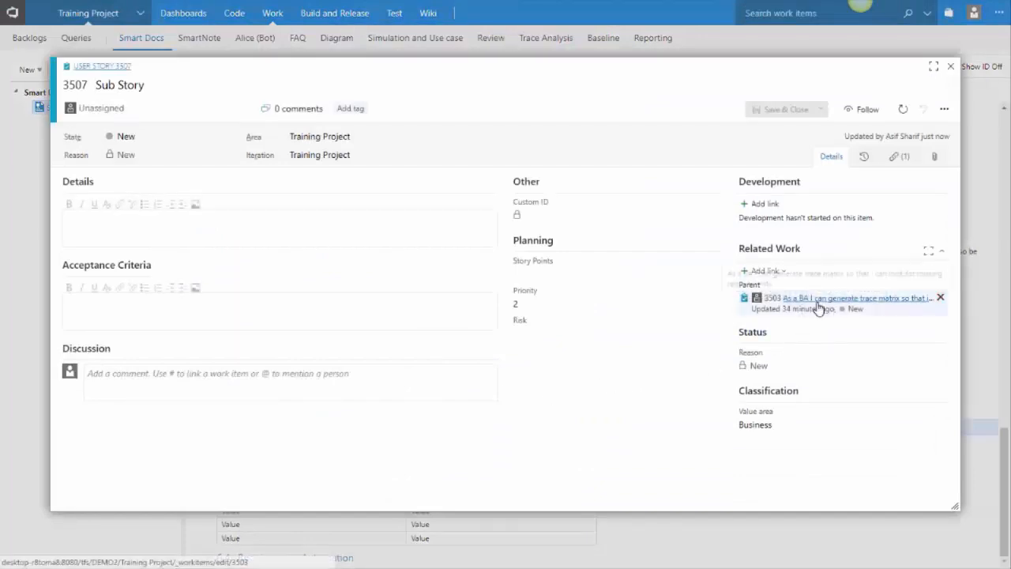
{"action": "left_click", "coordinate": [950, 68]}
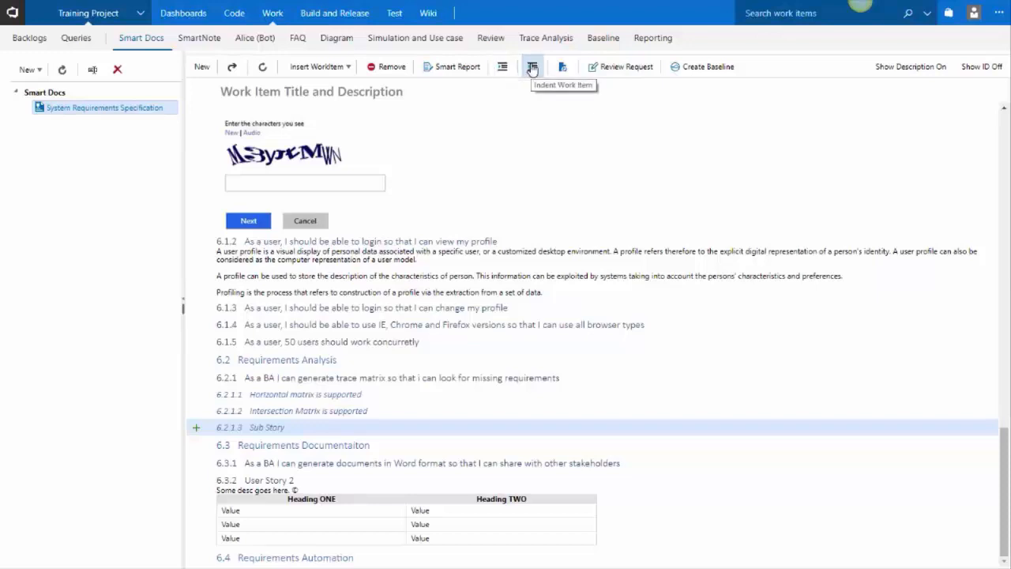
Outdent Sub Story one level, and indent it beneath Intersection Matrix is supported.
{"action": "left_click", "coordinate": [507, 69]}
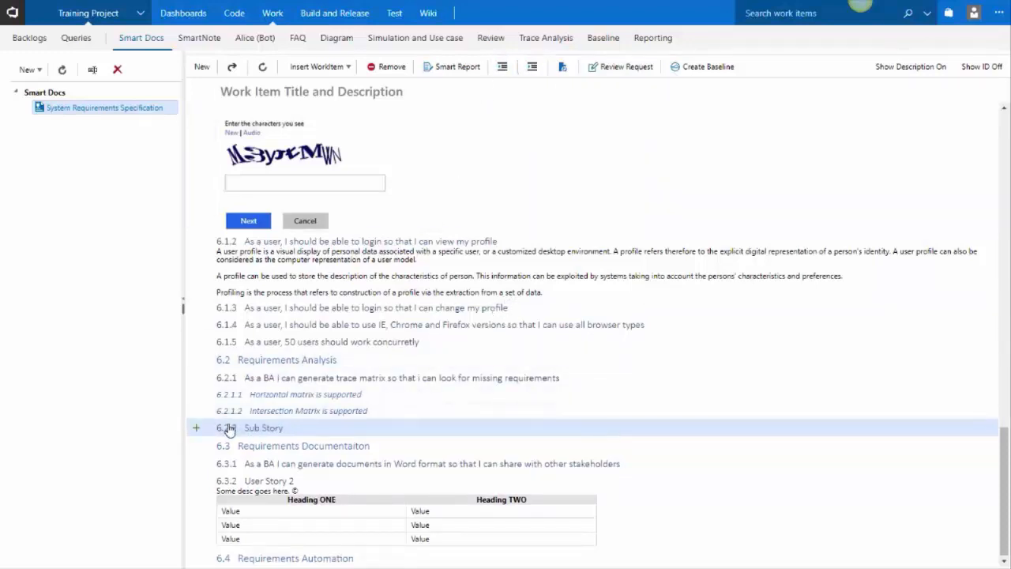
{"action": "left_click", "coordinate": [532, 67]}
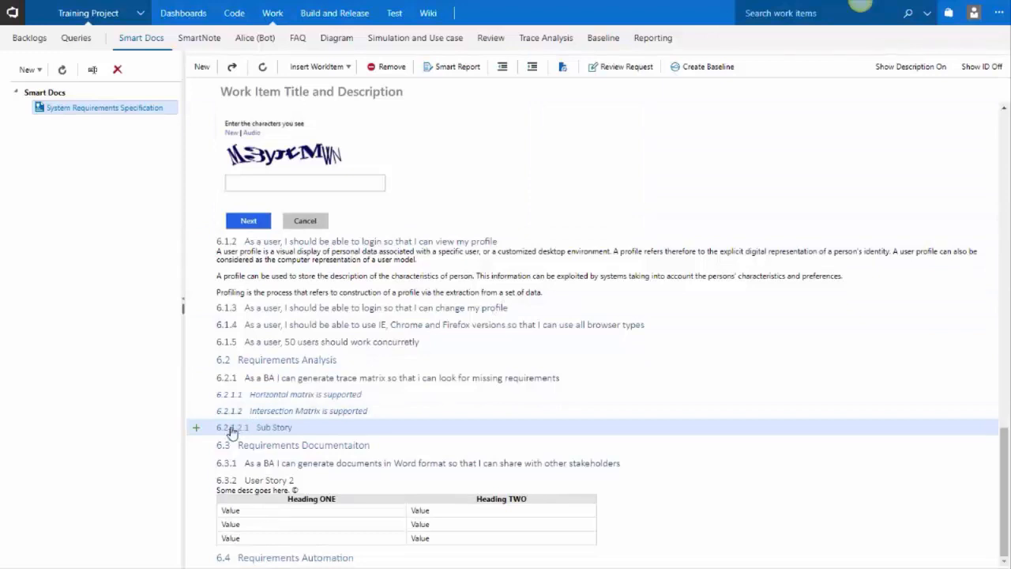
Move Sub Story beneath Horizontal matrix is supported, and reorder Intersection Matrix is supported above Horizontal matrix is supported.
{"action": "left_click_drag", "start_coordinate": [234, 433], "coordinate": [257, 396]}
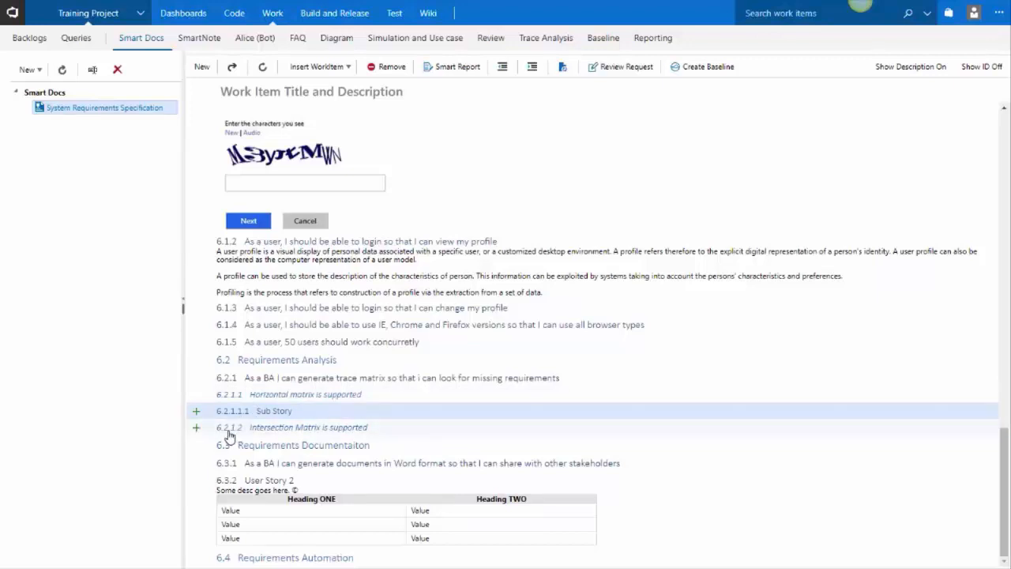
{"action": "left_click", "coordinate": [227, 430]}
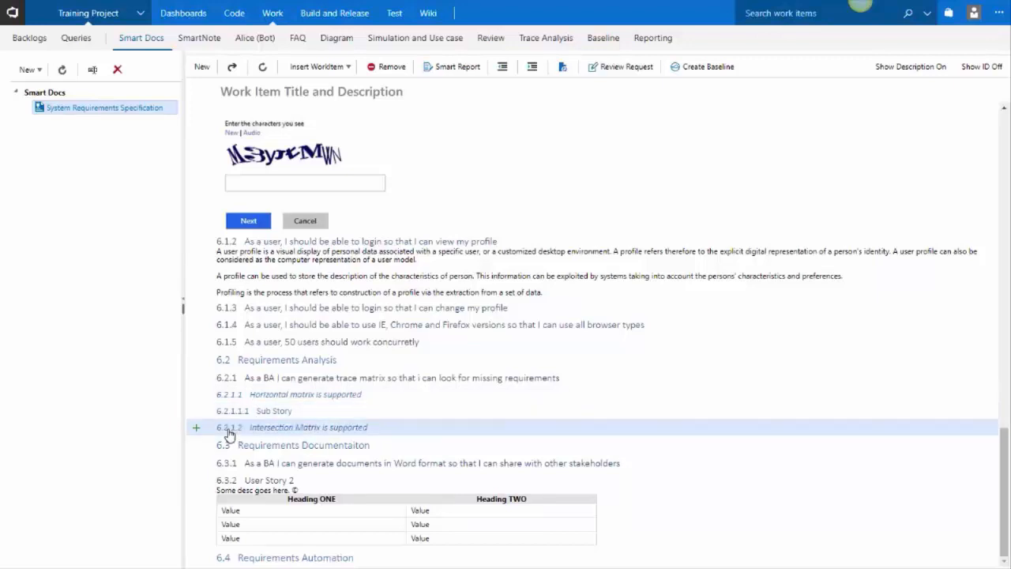
{"action": "left_click_drag", "start_coordinate": [238, 428], "coordinate": [264, 390]}
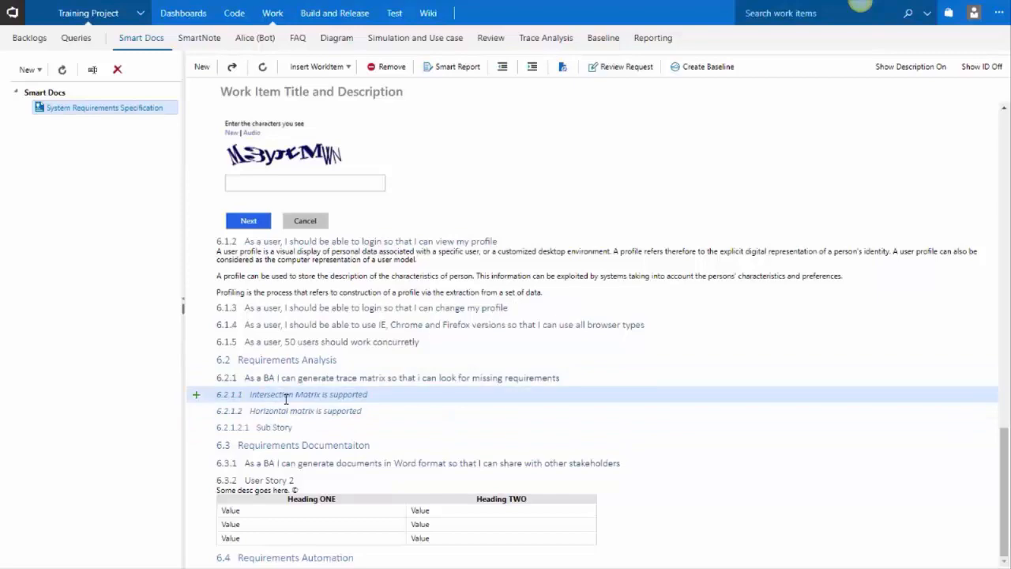
Hide the work item descriptions throughout the specification and show the work item IDs.
{"action": "scroll", "coordinate": [289, 355], "scroll_direction": "up", "scroll_amount": 15}
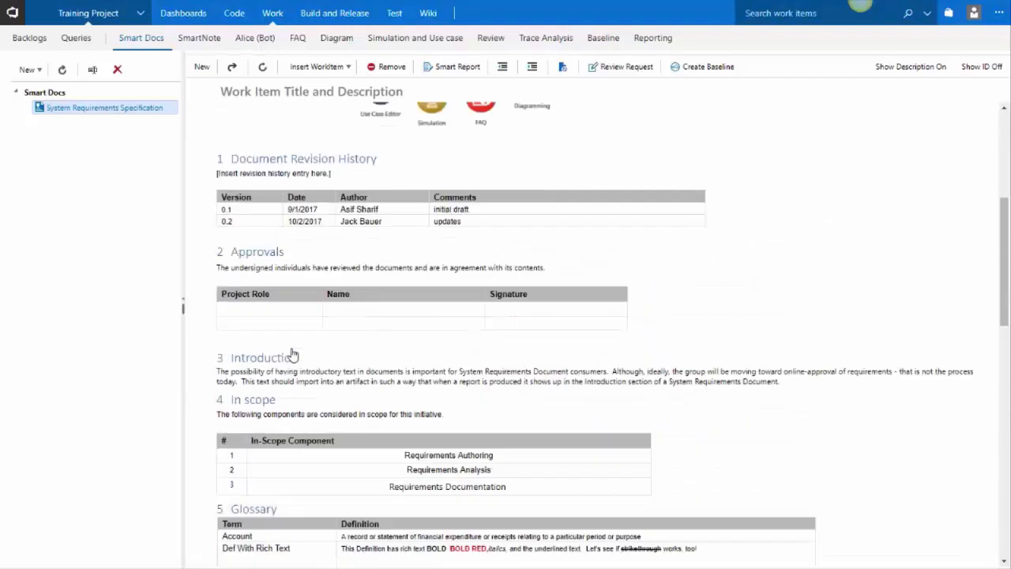
{"action": "scroll", "coordinate": [292, 354], "scroll_direction": "up", "scroll_amount": 3}
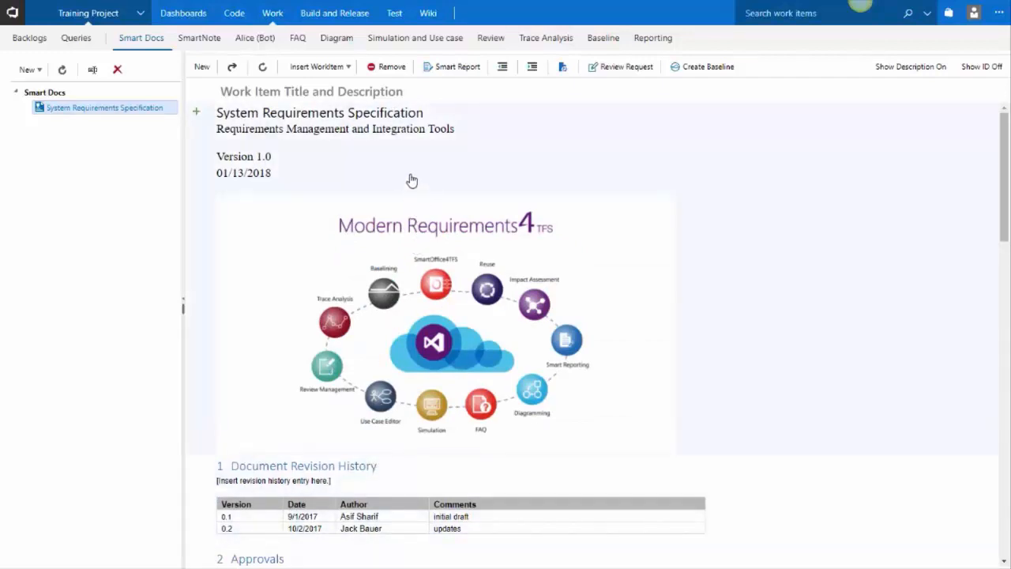
{"action": "scroll", "coordinate": [417, 324], "scroll_direction": "down", "scroll_amount": 20}
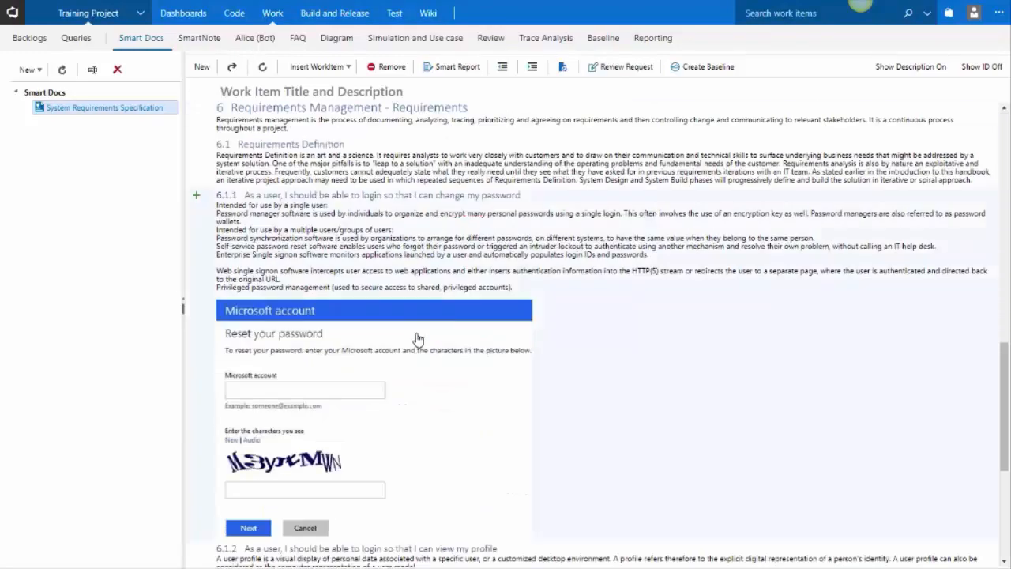
{"action": "scroll", "coordinate": [416, 336], "scroll_direction": "up", "scroll_amount": 20}
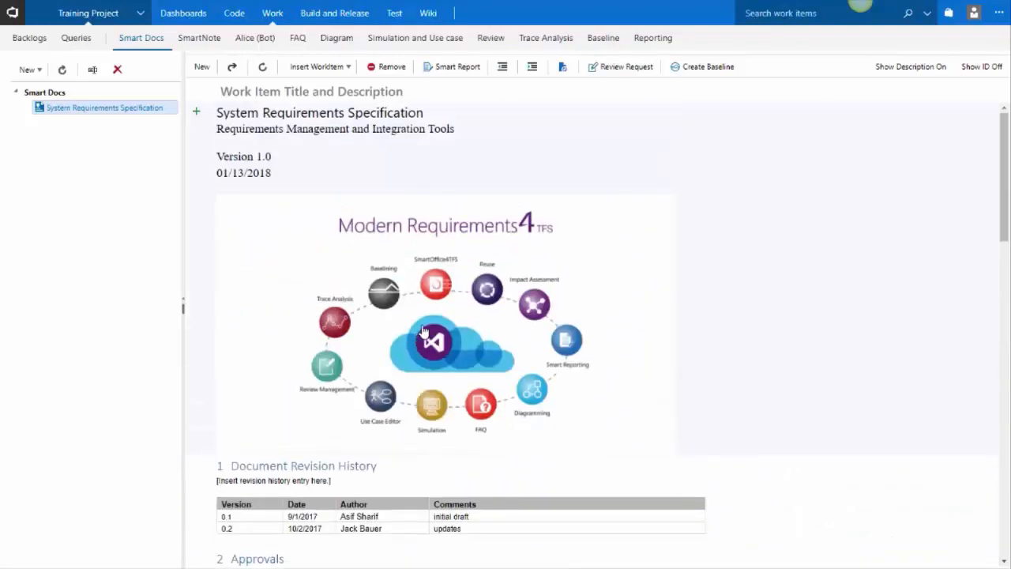
{"action": "left_click", "coordinate": [937, 68]}
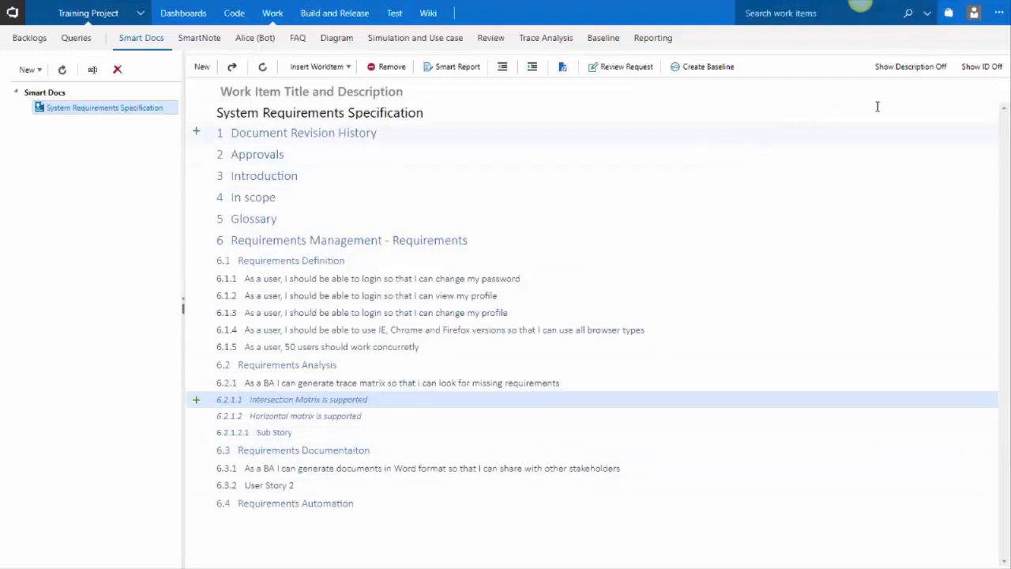
{"action": "left_click", "coordinate": [984, 69]}
{"action": "left_click", "coordinate": [984, 69]}
{"action": "left_click", "coordinate": [984, 70]}
{"action": "left_click", "coordinate": [984, 70]}
{"action": "left_click", "coordinate": [984, 70]}
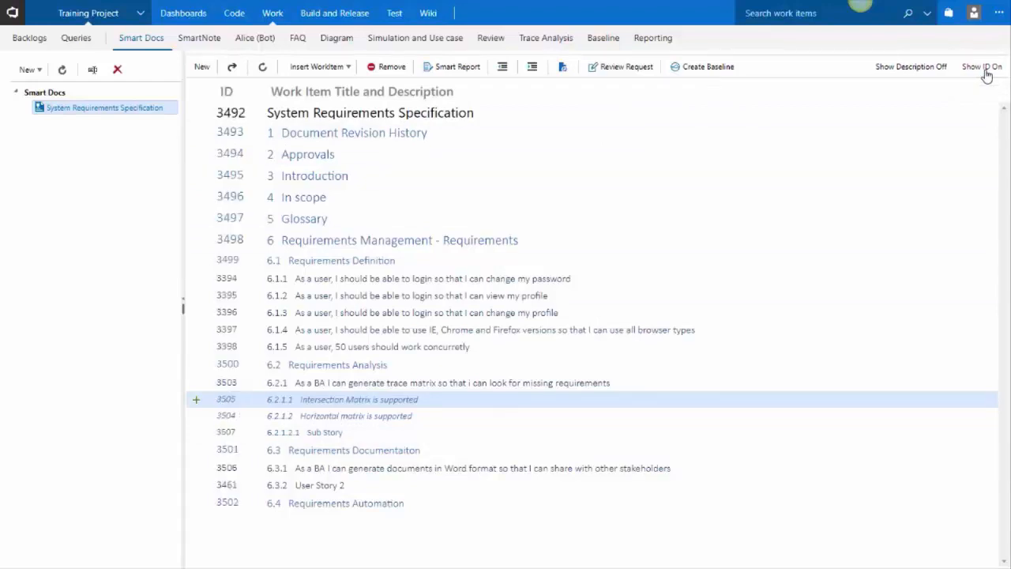
Show the work item descriptions again, and remove Sub Story from the specification, confirming the removal.
{"action": "left_click", "coordinate": [921, 69]}
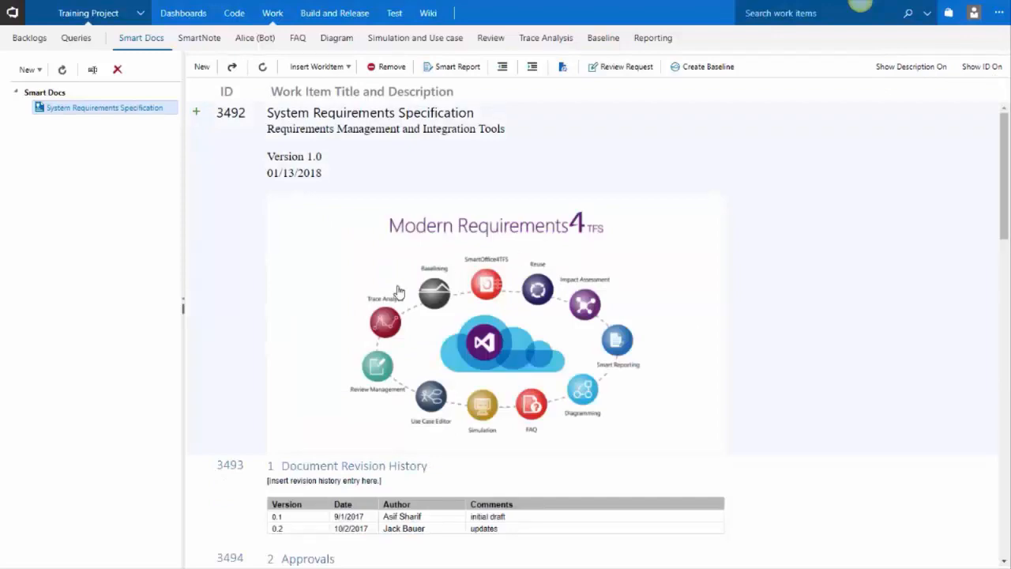
{"action": "scroll", "coordinate": [399, 292], "scroll_direction": "down", "scroll_amount": 20}
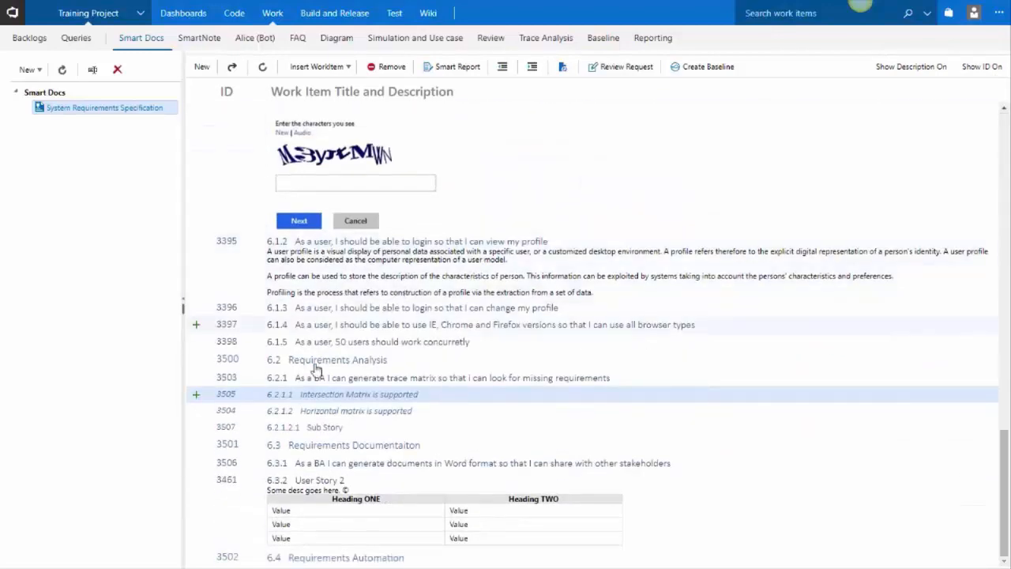
{"action": "left_click", "coordinate": [237, 427]}
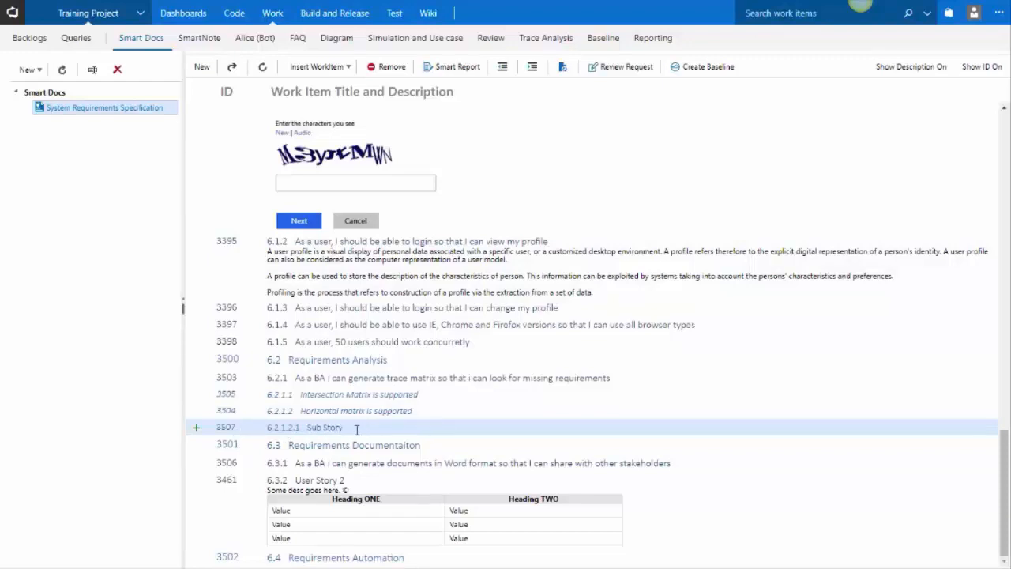
{"action": "left_click", "coordinate": [387, 67]}
{"action": "left_click", "coordinate": [565, 133]}
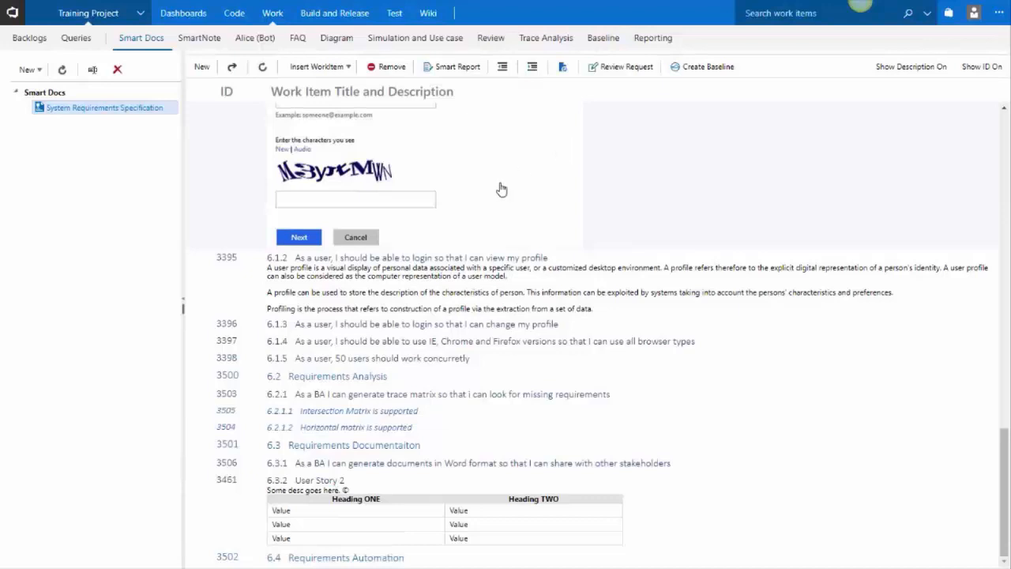
Generate a Smart Report of the specification using the Form Document report part.
{"action": "scroll", "coordinate": [339, 482], "scroll_direction": "up", "scroll_amount": 1}
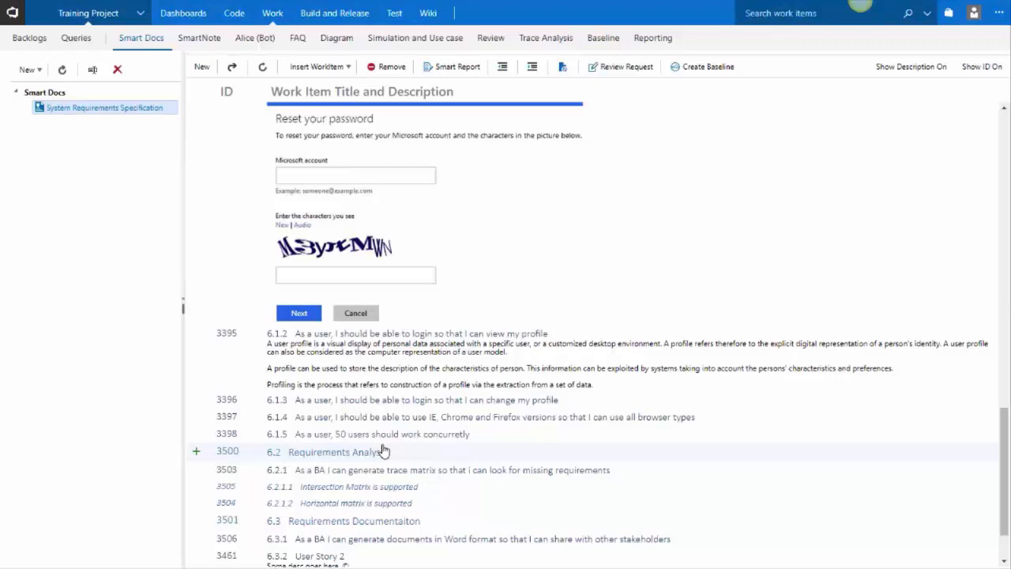
{"action": "scroll", "coordinate": [384, 450], "scroll_direction": "down", "scroll_amount": 1}
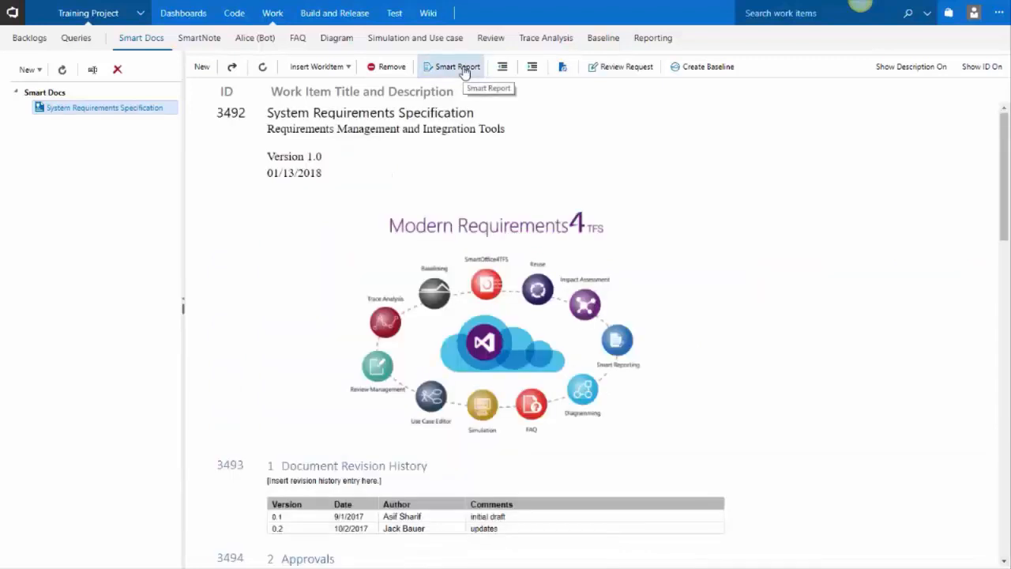
{"action": "left_click", "coordinate": [458, 67]}
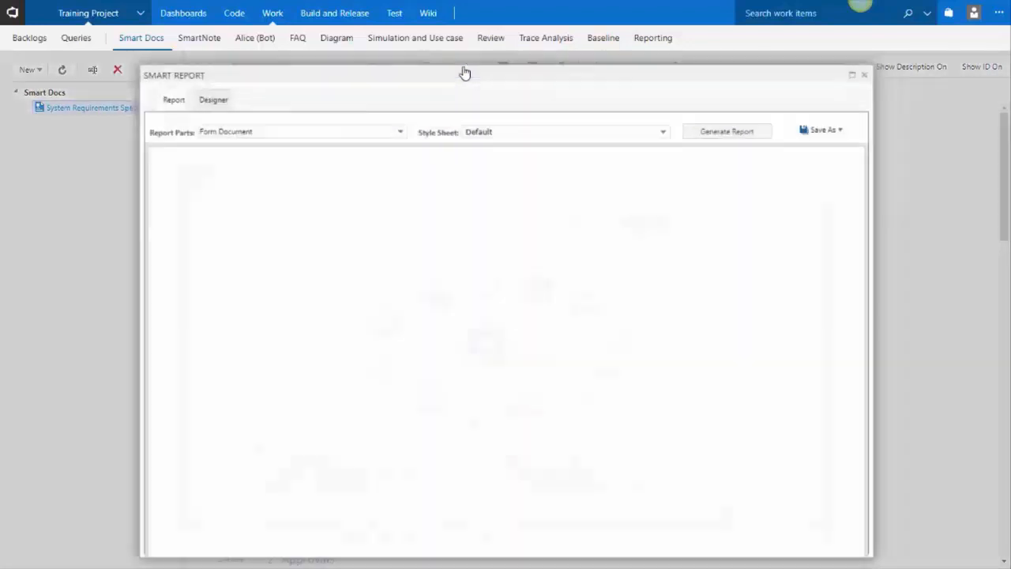
{"action": "left_click", "coordinate": [397, 125]}
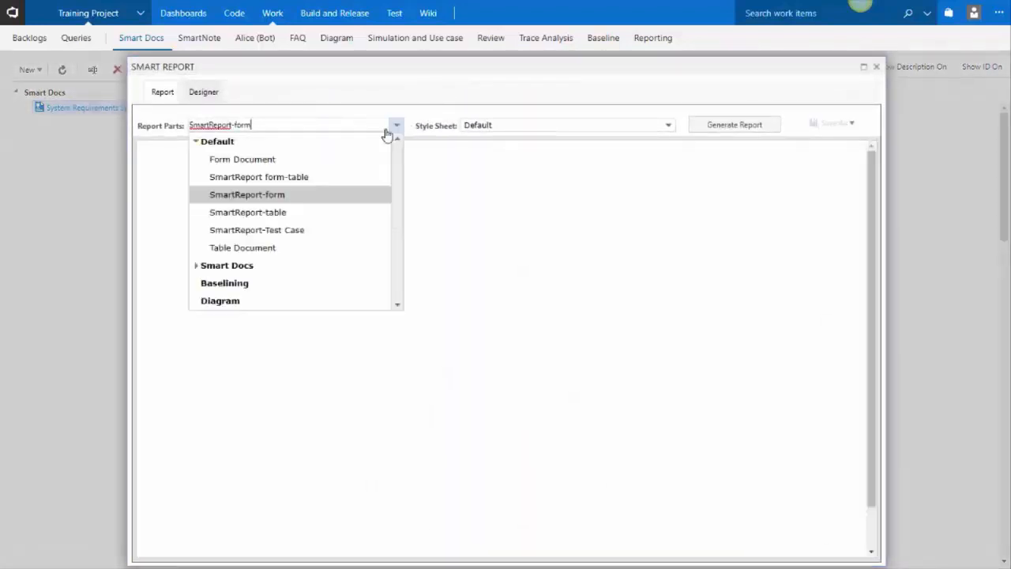
{"action": "left_click", "coordinate": [262, 162]}
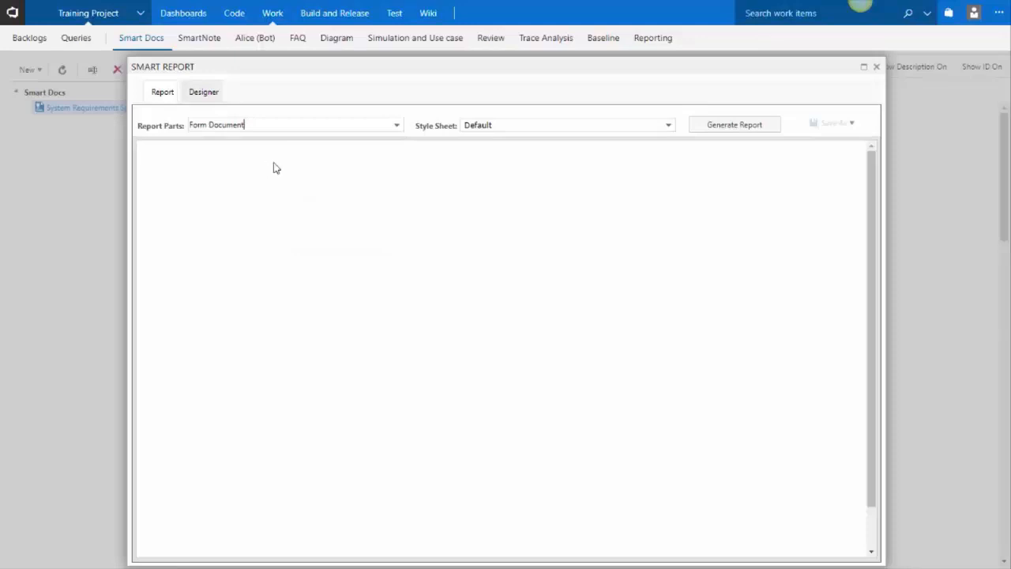
{"action": "left_click", "coordinate": [735, 127]}
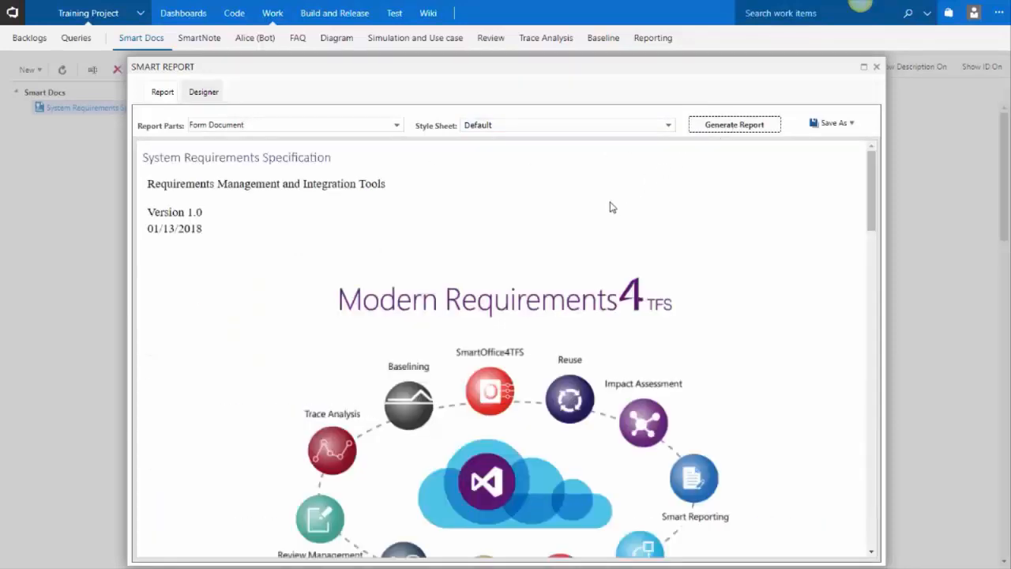
Regenerate the report with the Shaded style sheet and review the formatted sections.
{"action": "scroll", "coordinate": [597, 276], "scroll_direction": "down", "scroll_amount": 15}
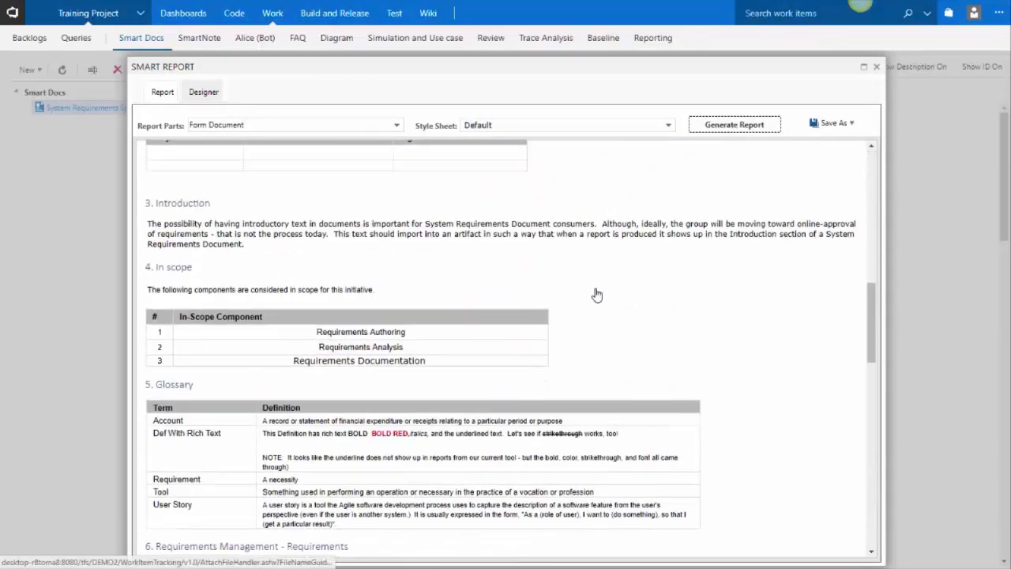
{"action": "scroll", "coordinate": [596, 293], "scroll_direction": "down", "scroll_amount": 10}
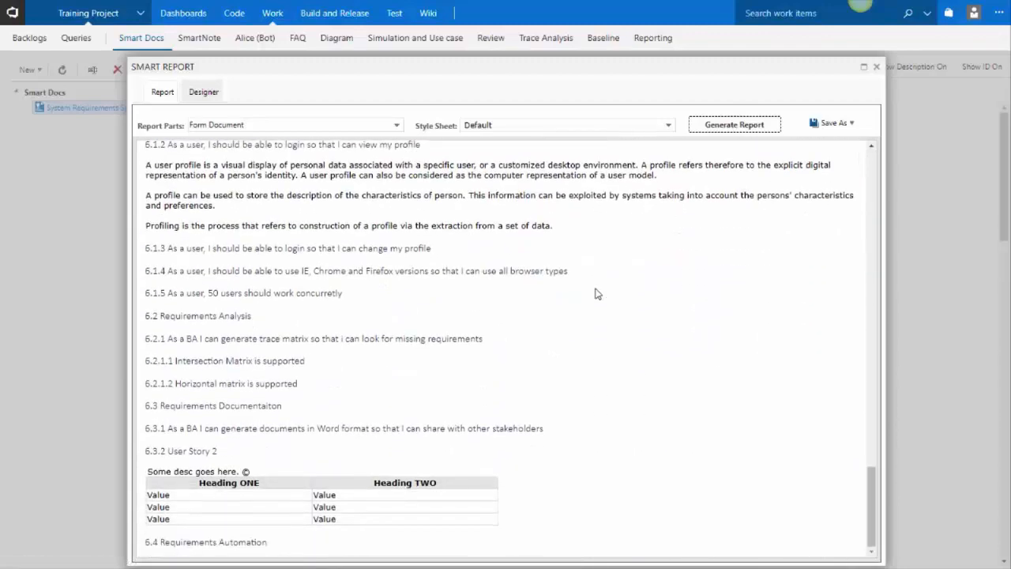
{"action": "scroll", "coordinate": [597, 292], "scroll_direction": "up", "scroll_amount": 8}
{"action": "scroll", "coordinate": [596, 293], "scroll_direction": "up", "scroll_amount": 17}
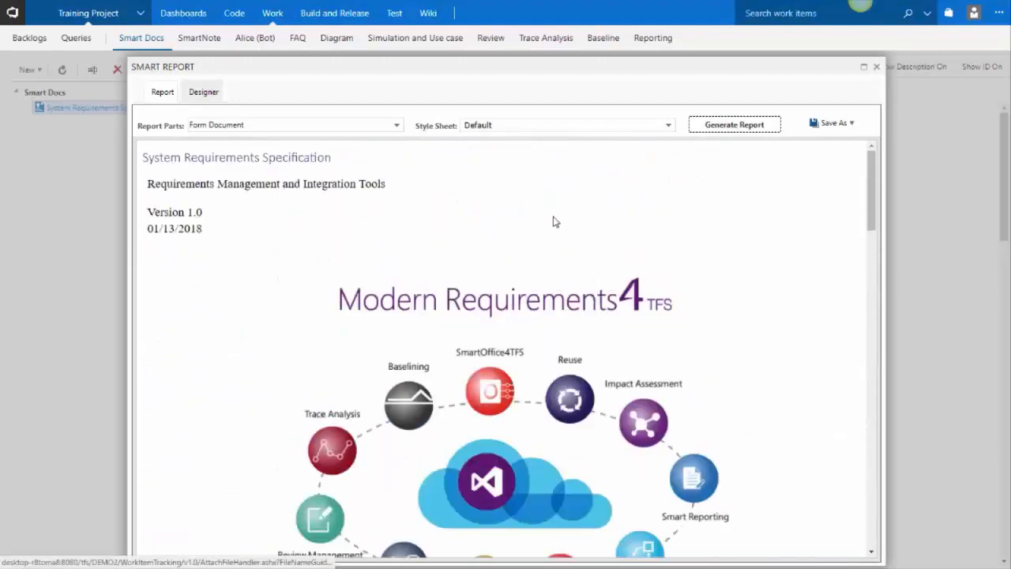
{"action": "left_click", "coordinate": [521, 126]}
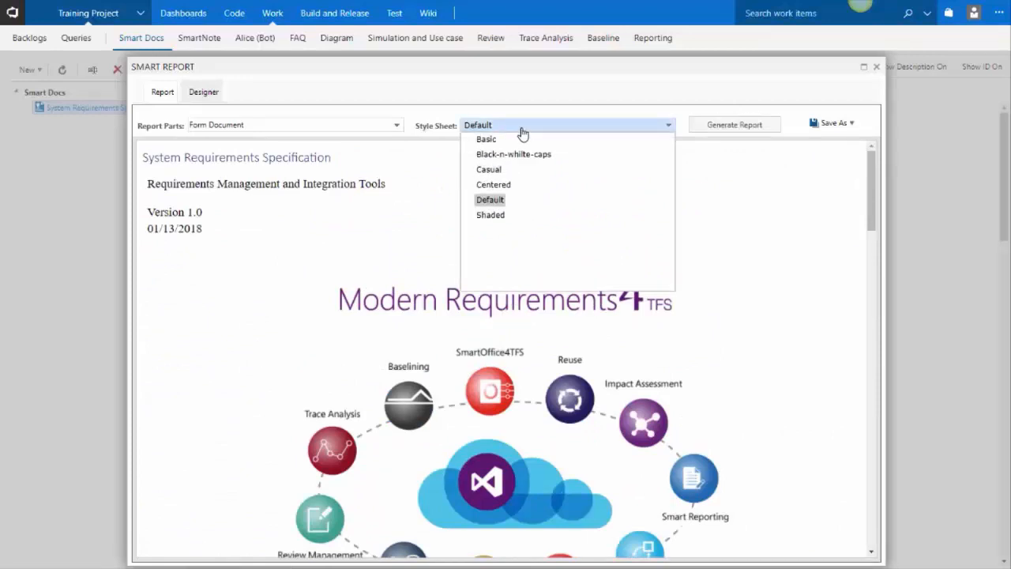
{"action": "left_click", "coordinate": [486, 214]}
{"action": "left_click", "coordinate": [750, 134]}
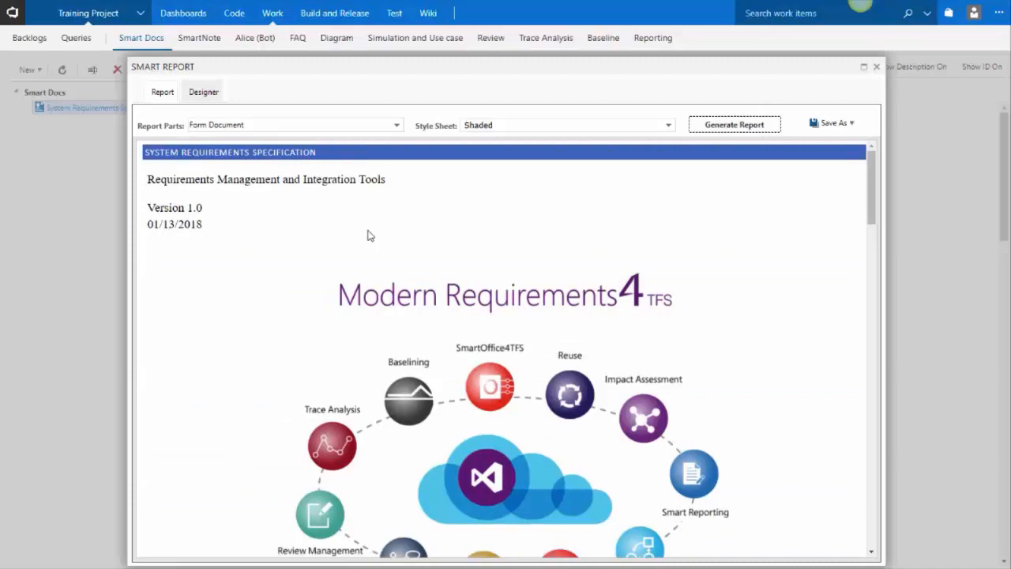
{"action": "scroll", "coordinate": [368, 235], "scroll_direction": "down", "scroll_amount": 5}
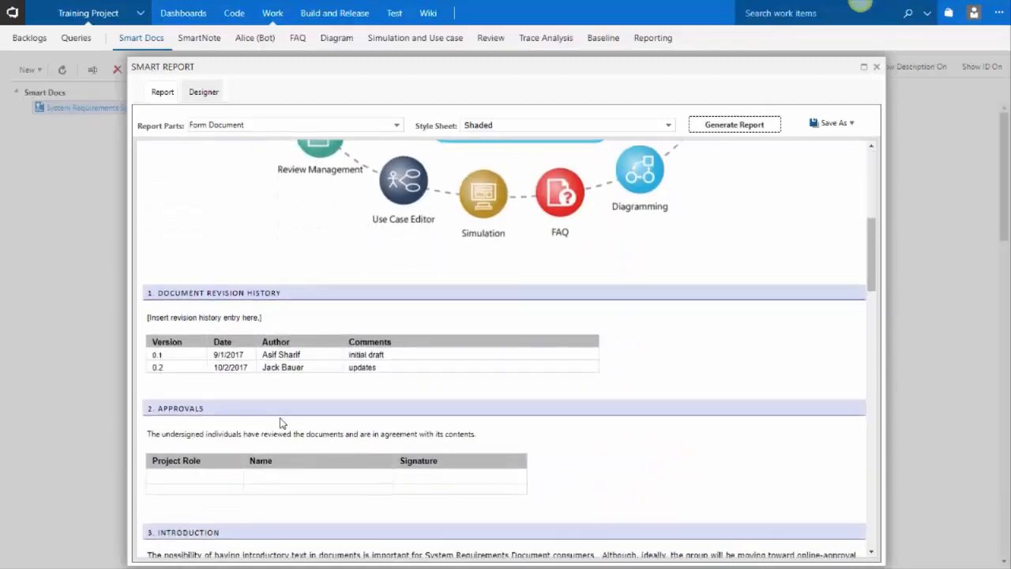
{"action": "scroll", "coordinate": [282, 419], "scroll_direction": "down", "scroll_amount": 6}
{"action": "scroll", "coordinate": [295, 384], "scroll_direction": "down", "scroll_amount": 5}
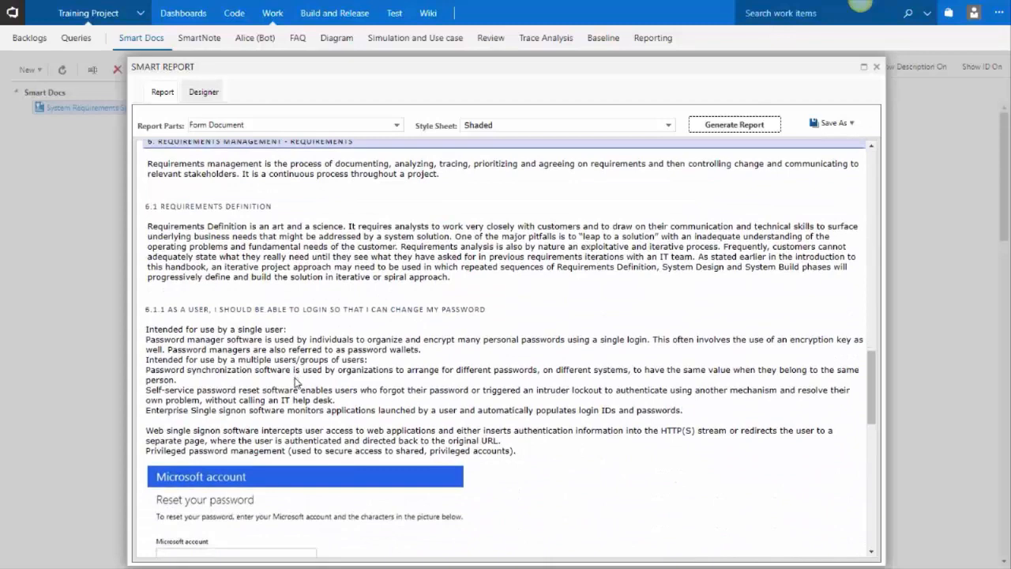
Regenerate the report of the specification with the Black-n-whilte-caps style sheet.
{"action": "scroll", "coordinate": [295, 384], "scroll_direction": "up", "scroll_amount": 20}
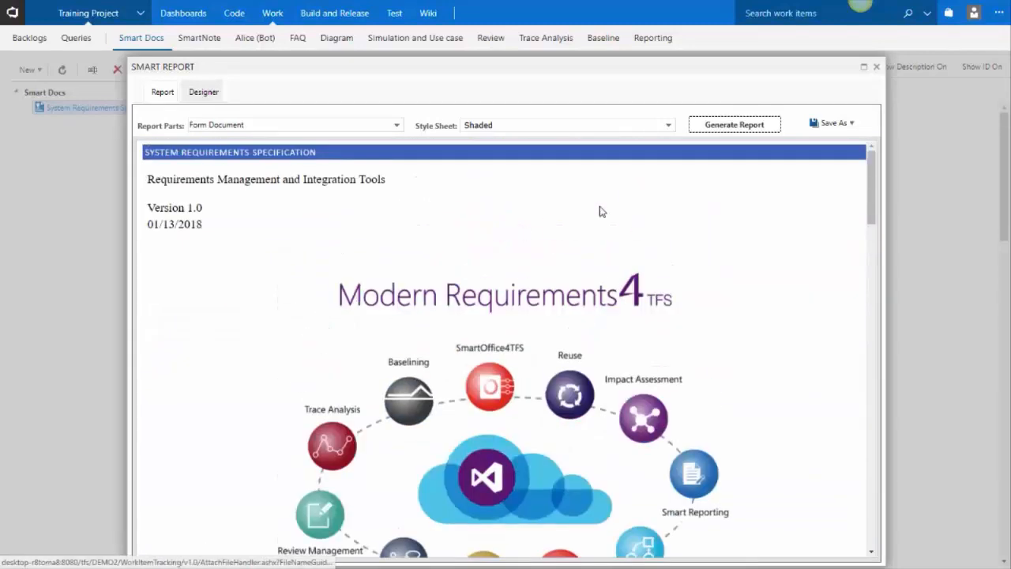
{"action": "left_click", "coordinate": [595, 131]}
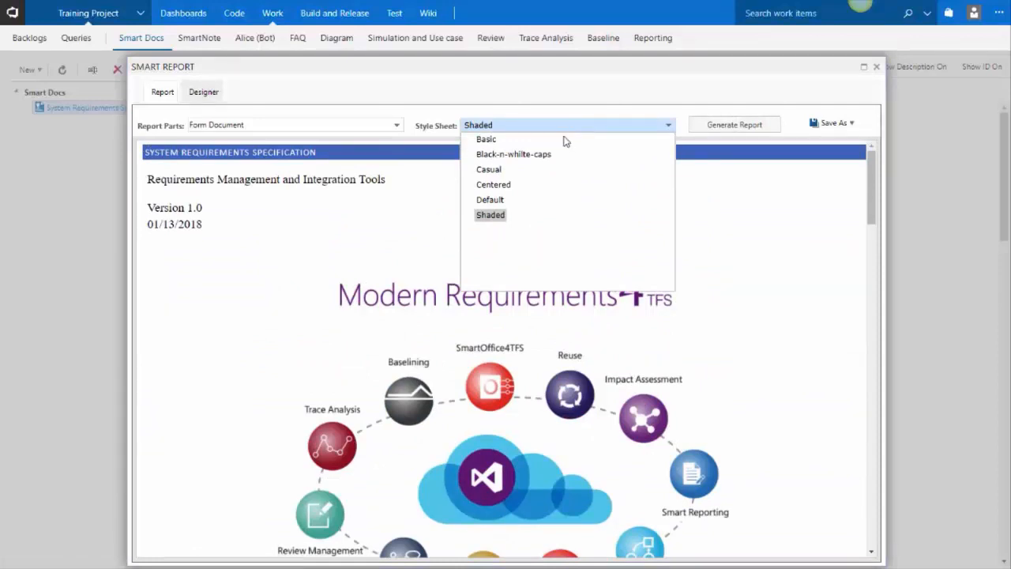
{"action": "left_click", "coordinate": [538, 154]}
{"action": "left_click", "coordinate": [727, 126]}
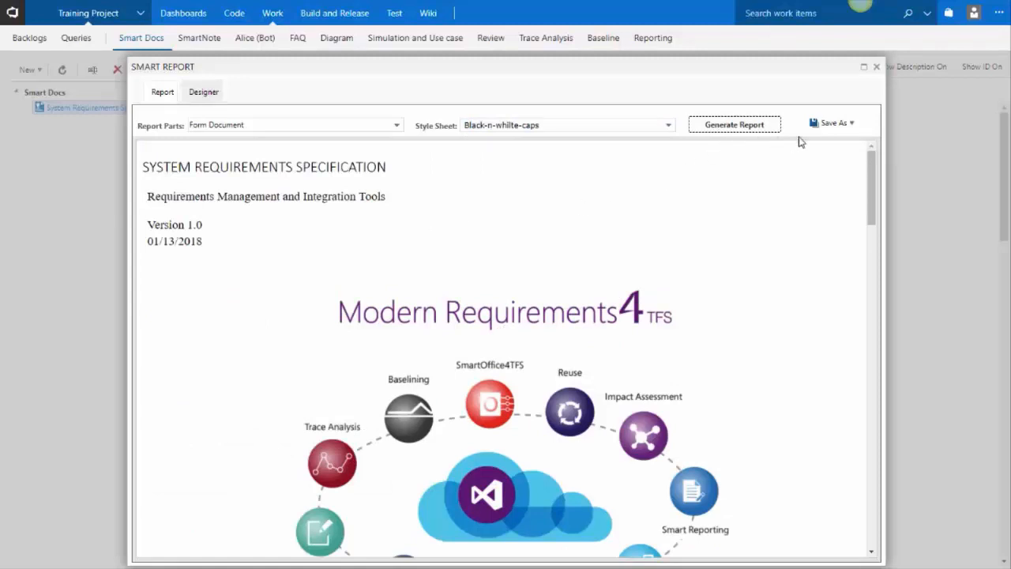
Save the report as an MS Word document using the uploaded Header-footer template.docx.
{"action": "left_click", "coordinate": [828, 127]}
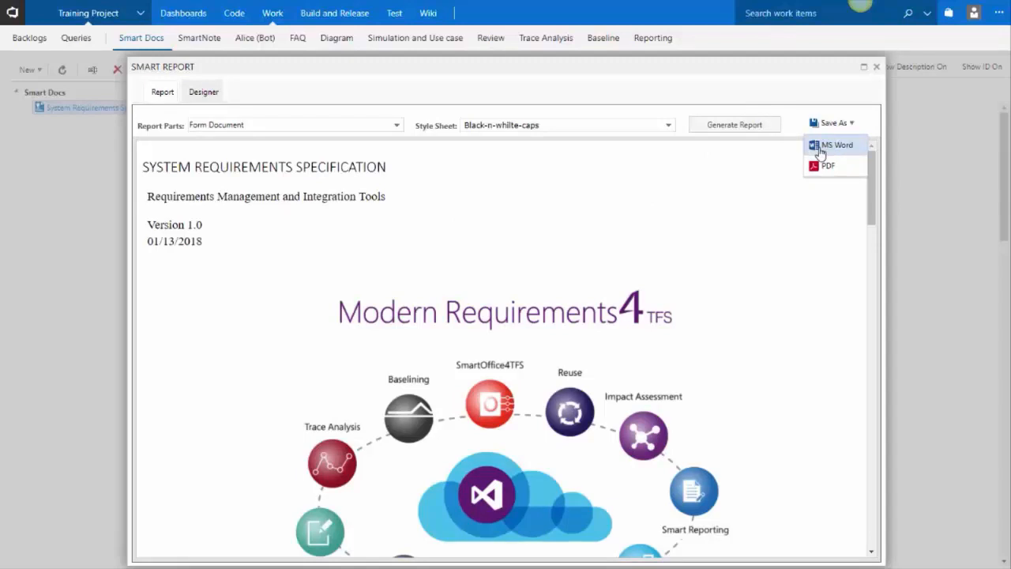
{"action": "left_click", "coordinate": [820, 153]}
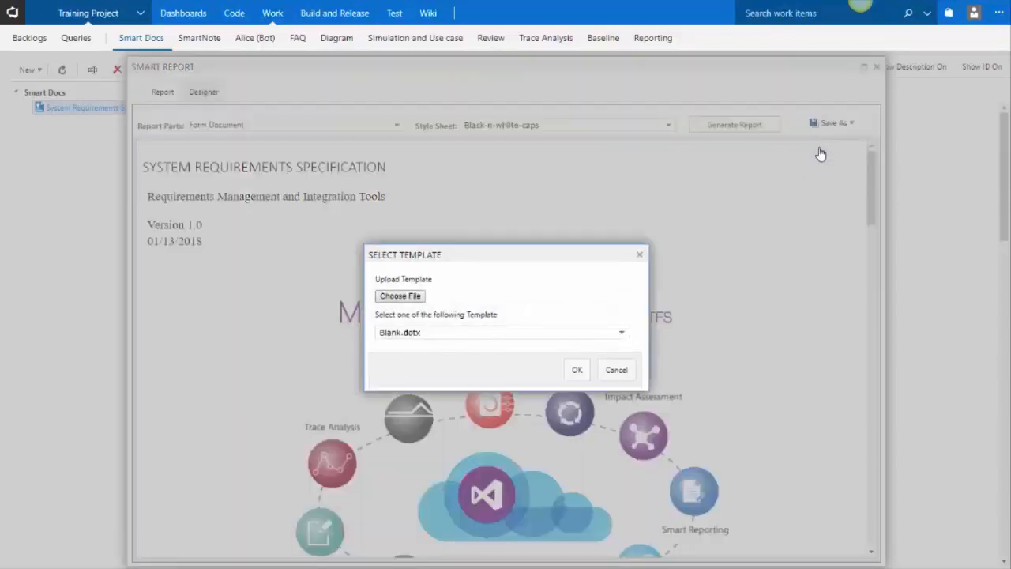
{"action": "left_click", "coordinate": [468, 335]}
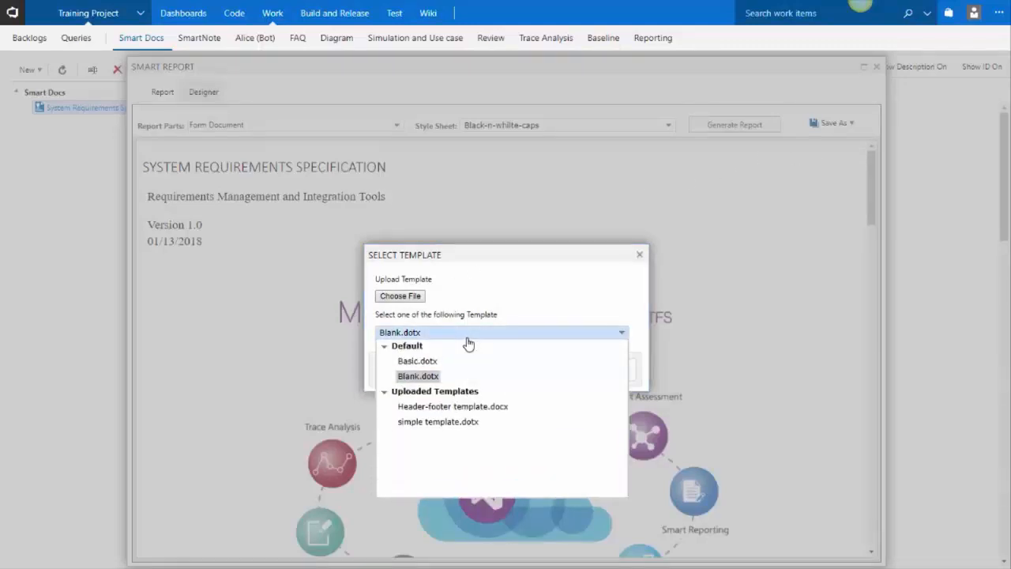
{"action": "left_click", "coordinate": [466, 408]}
{"action": "left_click", "coordinate": [577, 371]}
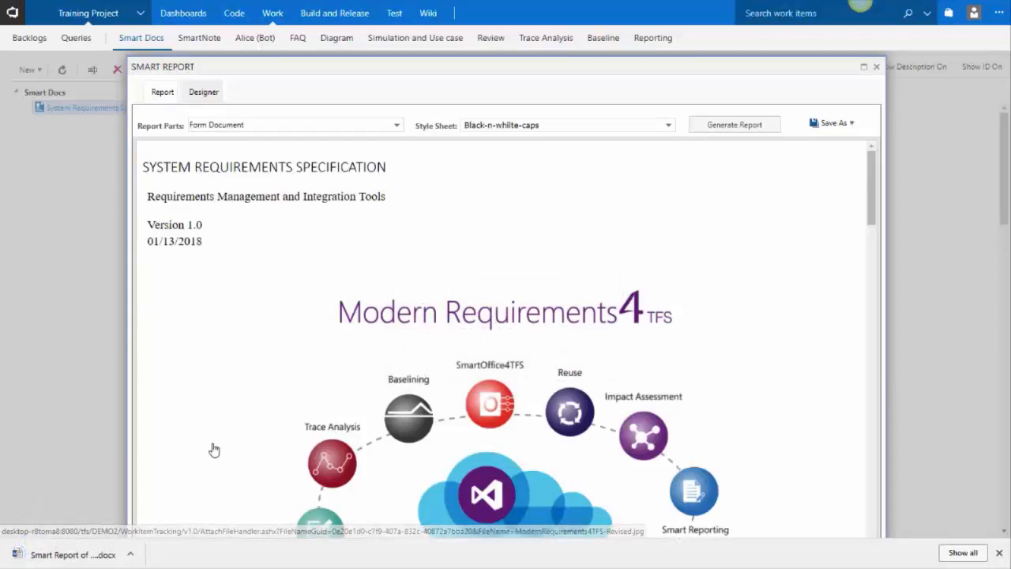
{"action": "left_click", "coordinate": [836, 124]}
{"action": "left_click", "coordinate": [831, 150]}
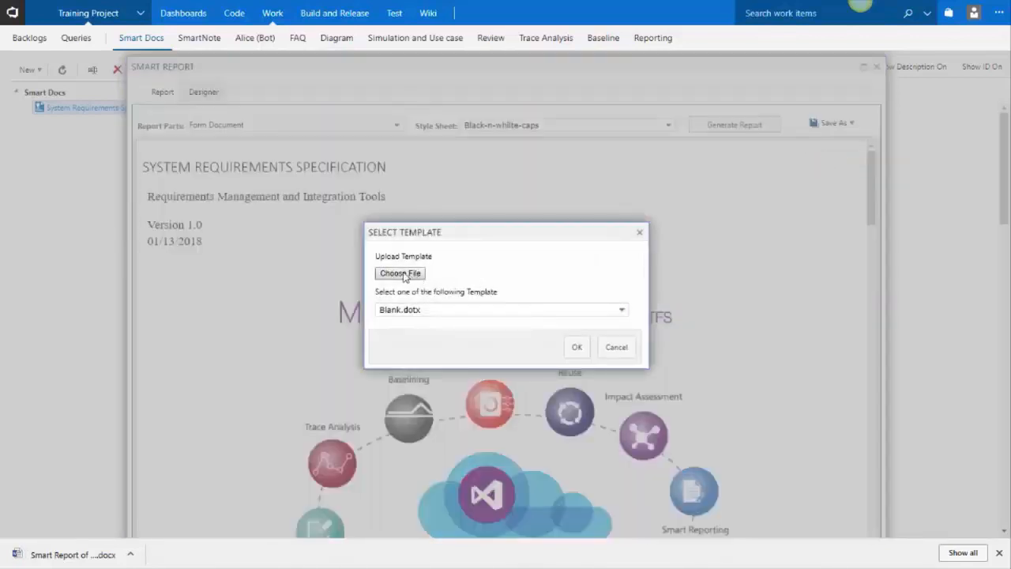
{"action": "left_click", "coordinate": [613, 348]}
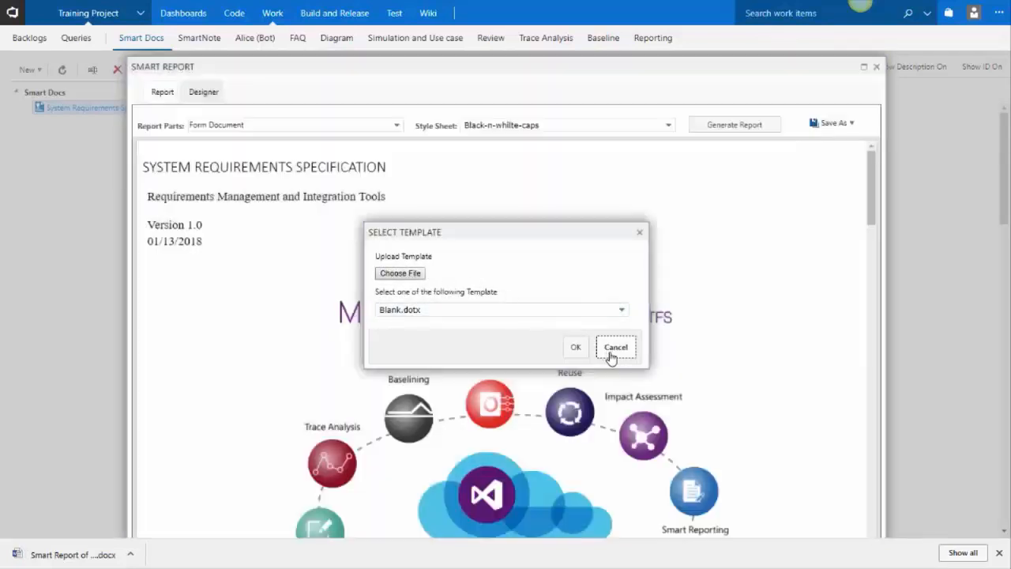
Open the downloaded report in Word and look over its title page and the start of the specification.
{"action": "left_click", "coordinate": [50, 555]}
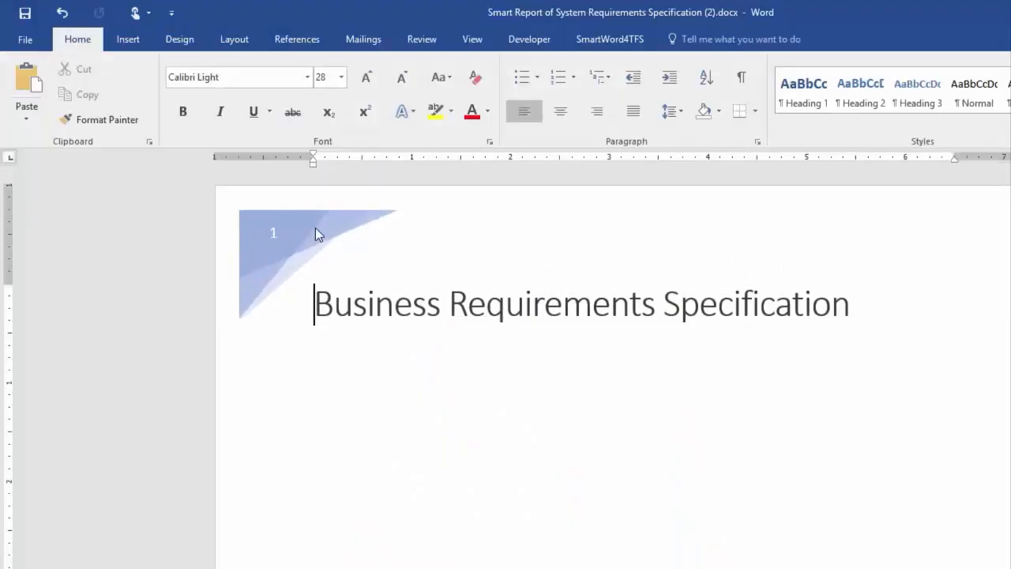
{"action": "scroll", "coordinate": [332, 365], "scroll_direction": "down", "scroll_amount": 10}
{"action": "scroll", "coordinate": [332, 366], "scroll_direction": "down", "scroll_amount": 8}
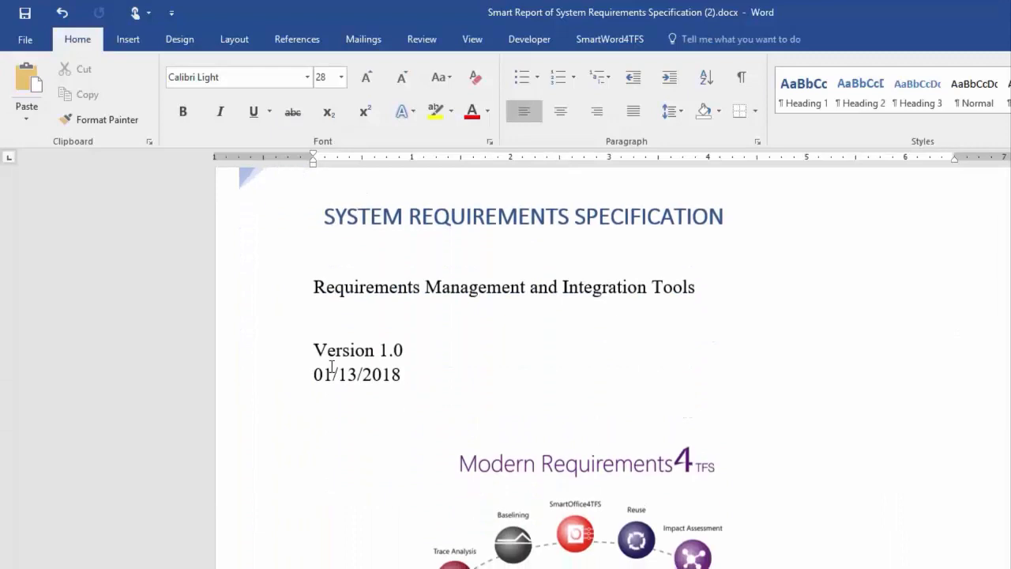
{"action": "scroll", "coordinate": [332, 366], "scroll_direction": "up", "scroll_amount": 15}
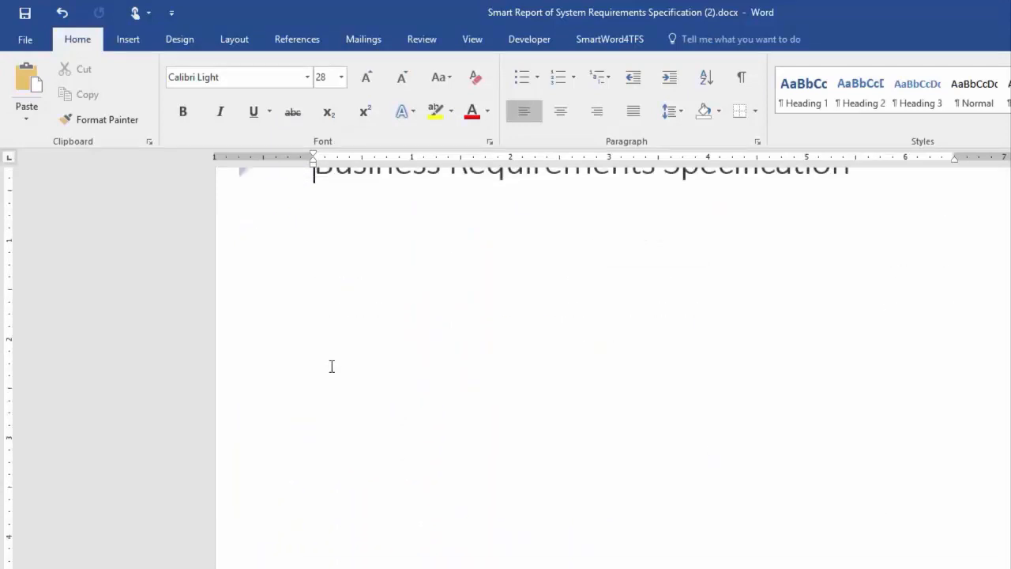
{"action": "scroll", "coordinate": [332, 366], "scroll_direction": "up", "scroll_amount": 2}
Insert an Automatic Table 1 table of contents below the Business Requirements Specification title and review its entries.
{"action": "left_click", "coordinate": [324, 416]}
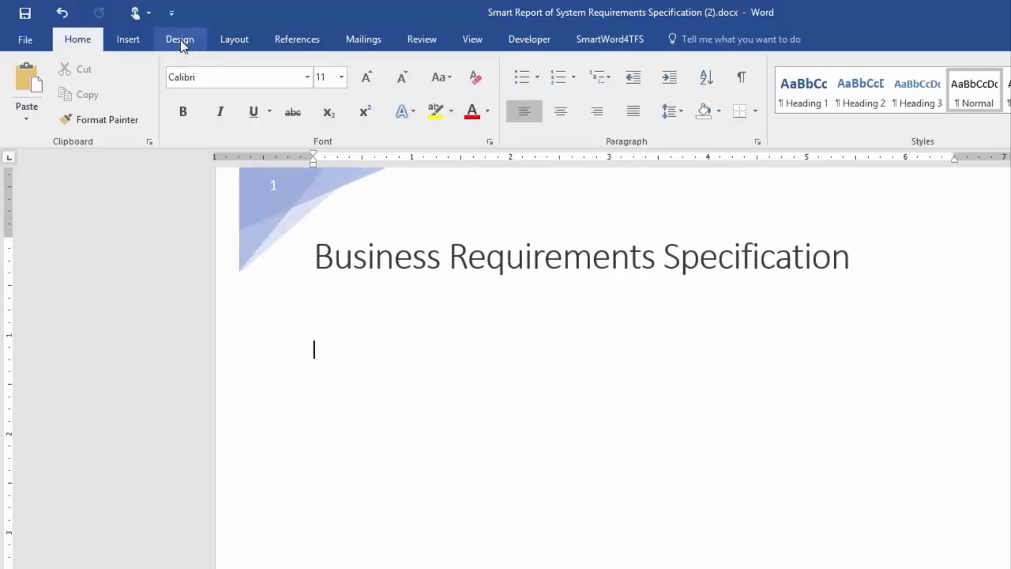
{"action": "left_click", "coordinate": [314, 39]}
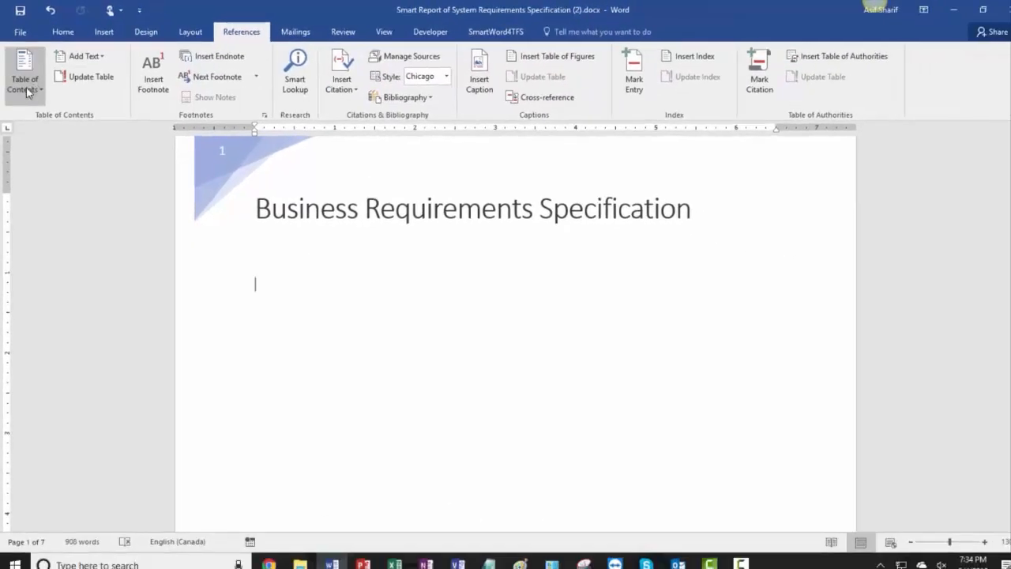
{"action": "left_click", "coordinate": [26, 91]}
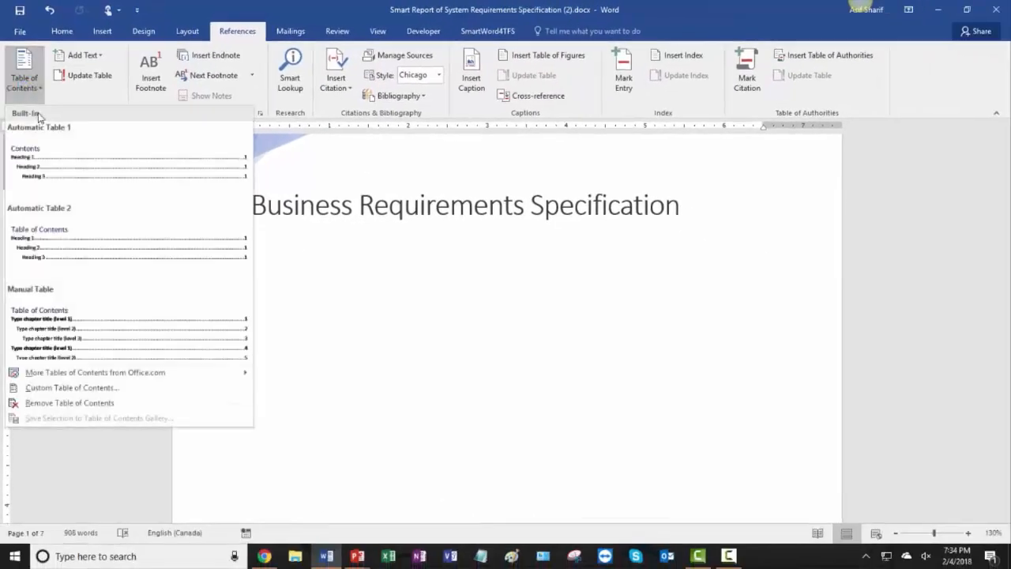
{"action": "left_click", "coordinate": [56, 156]}
{"action": "scroll", "coordinate": [233, 267], "scroll_direction": "up", "scroll_amount": 5}
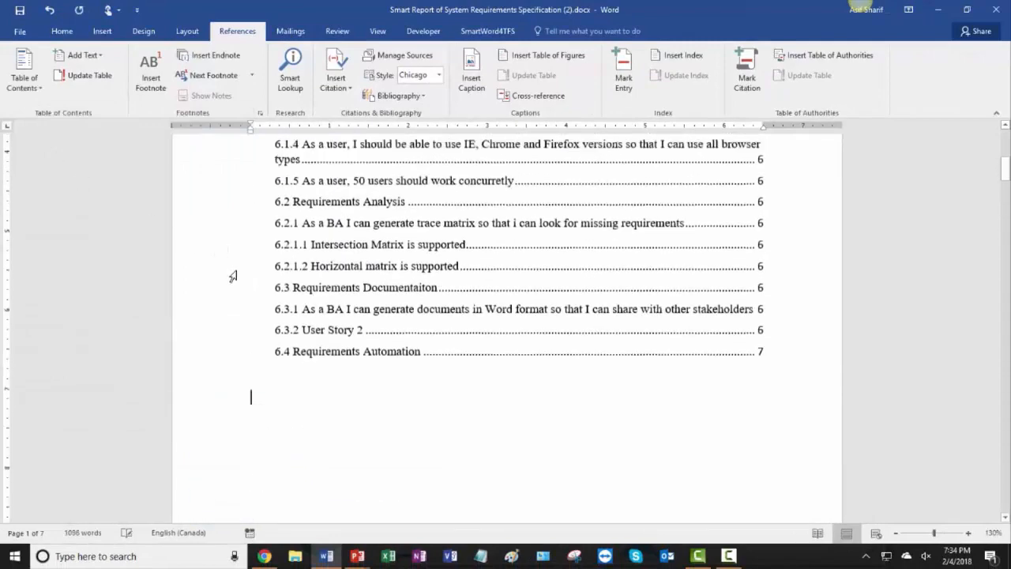
{"action": "scroll", "coordinate": [233, 266], "scroll_direction": "up", "scroll_amount": 2}
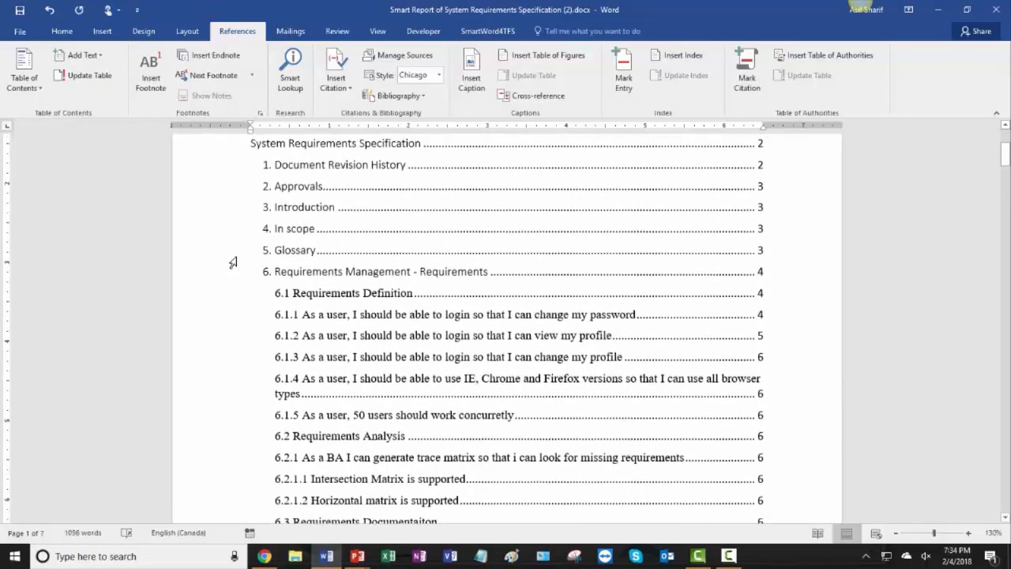
{"action": "scroll", "coordinate": [234, 263], "scroll_direction": "up", "scroll_amount": 2}
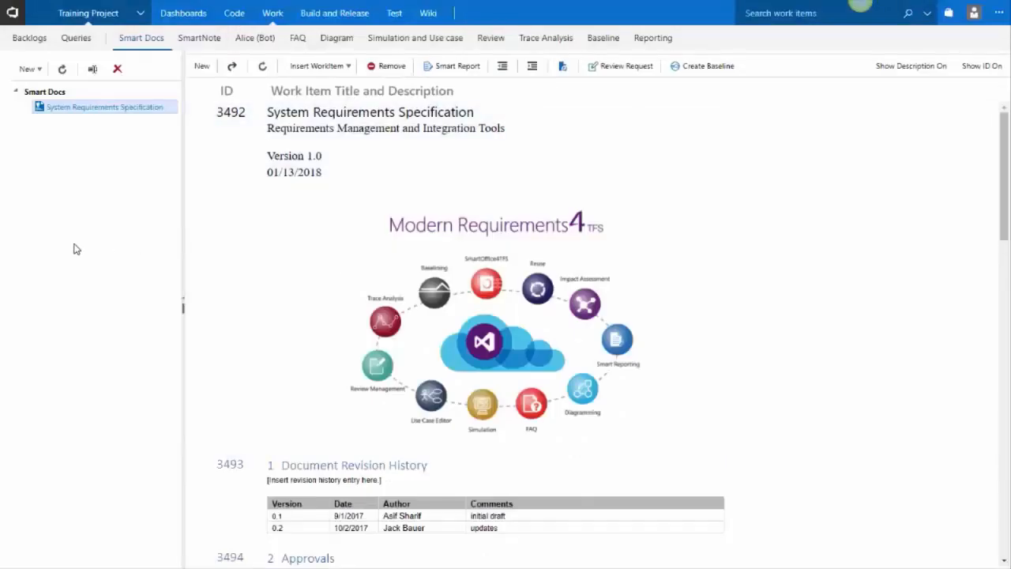
Switch back to Smart Docs in the browser and create a new Smart Docs file named BRD from the Agile MR template.
{"action": "left_click", "coordinate": [39, 69]}
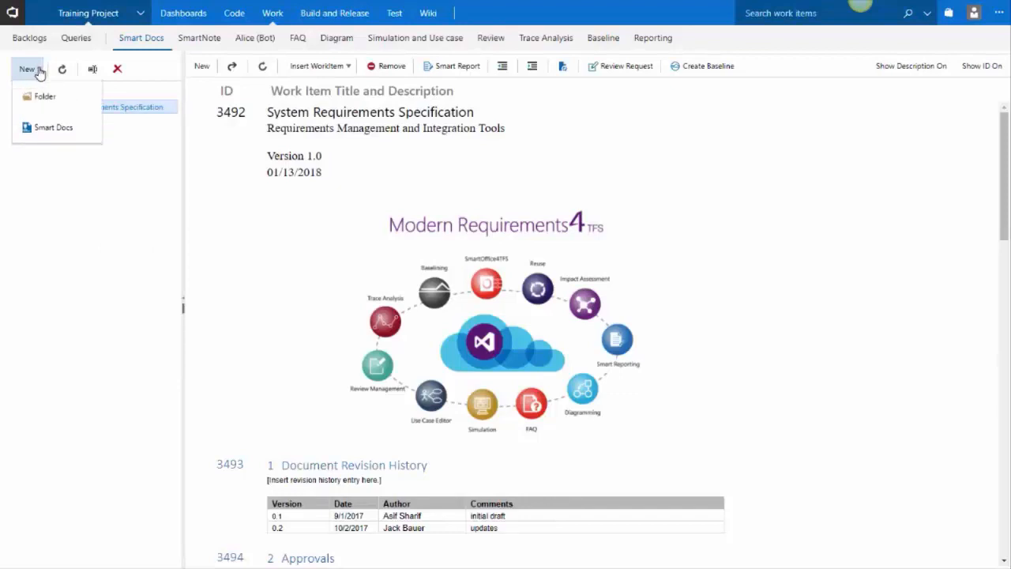
{"action": "left_click", "coordinate": [54, 127]}
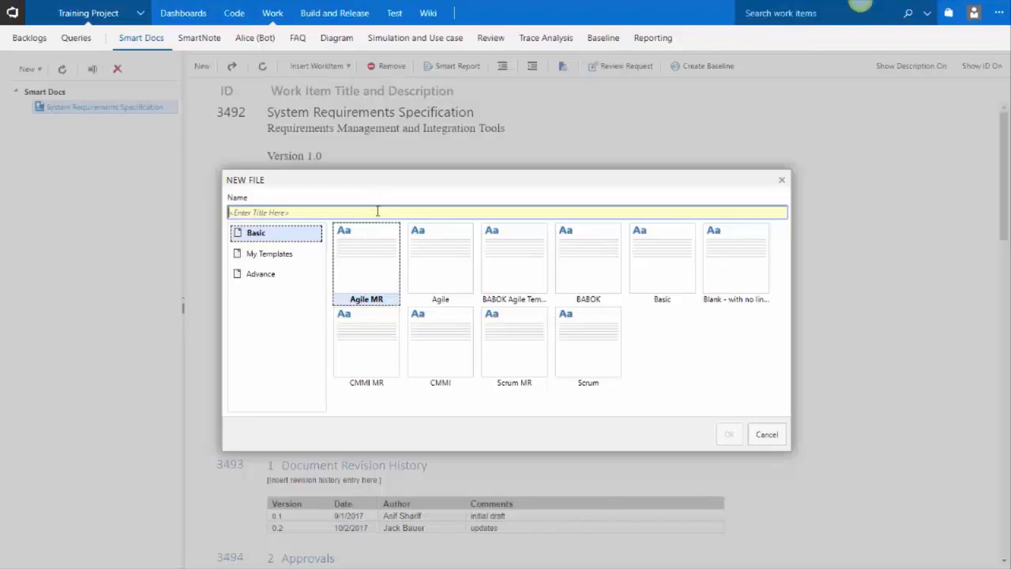
{"action": "type", "text": "BRD"}
{"action": "key", "text": "Return"}
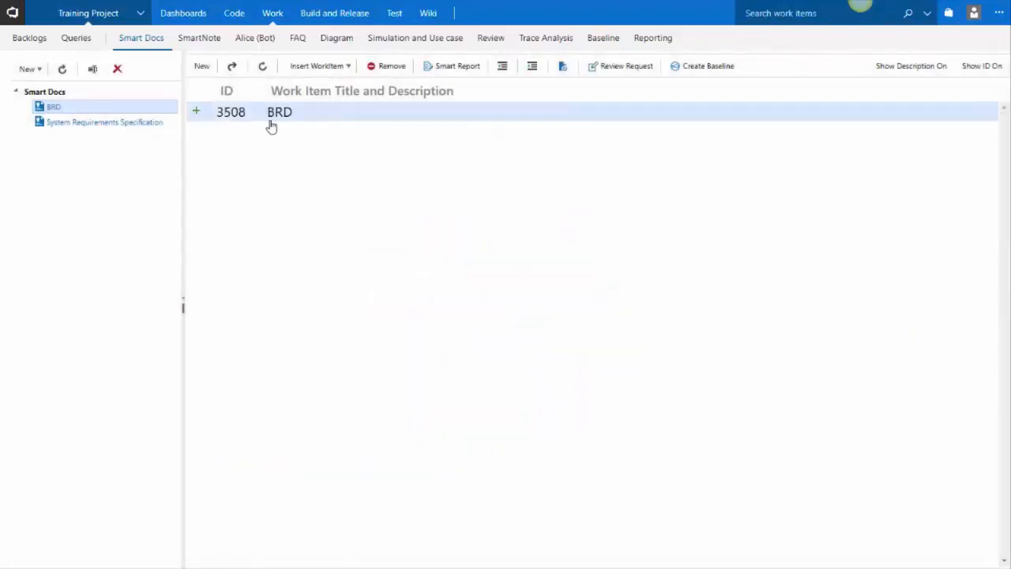
Add two sections titled Introduction and In scope under the BRD document.
{"action": "left_click", "coordinate": [196, 115]}
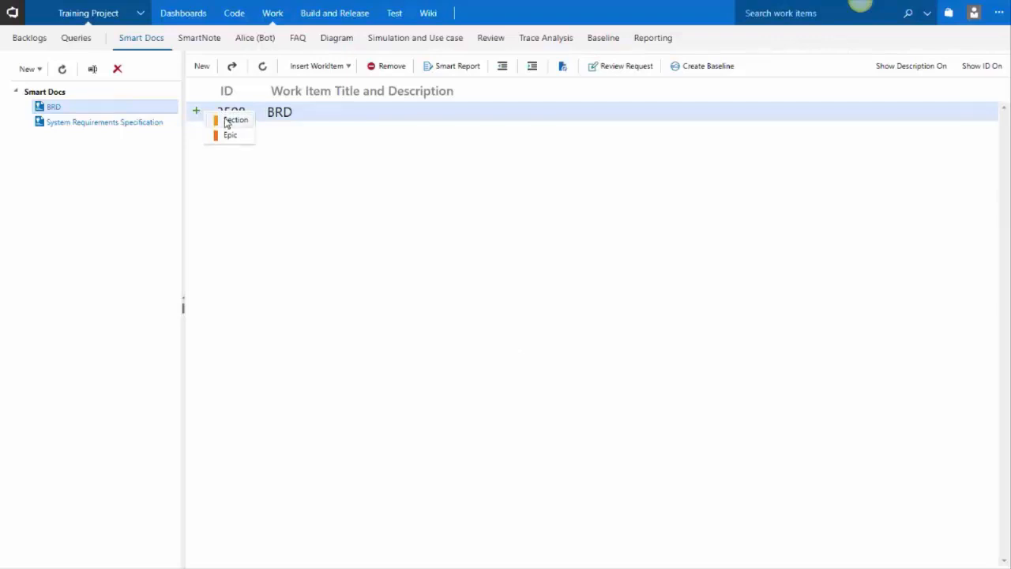
{"action": "left_click", "coordinate": [228, 121]}
{"action": "type", "text": "Introduction"}
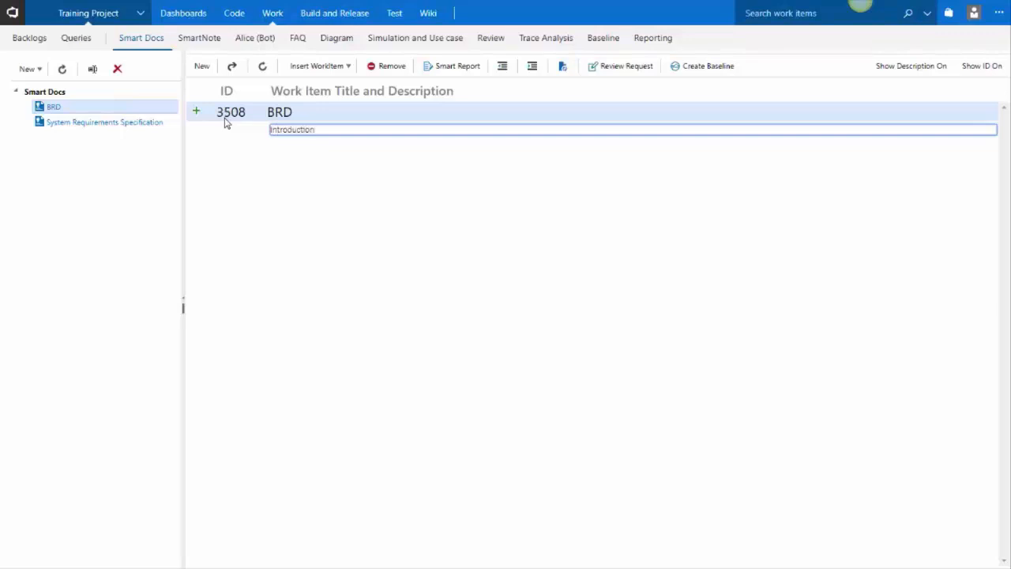
{"action": "key", "text": "Return"}
{"action": "type", "text": "Insc"}
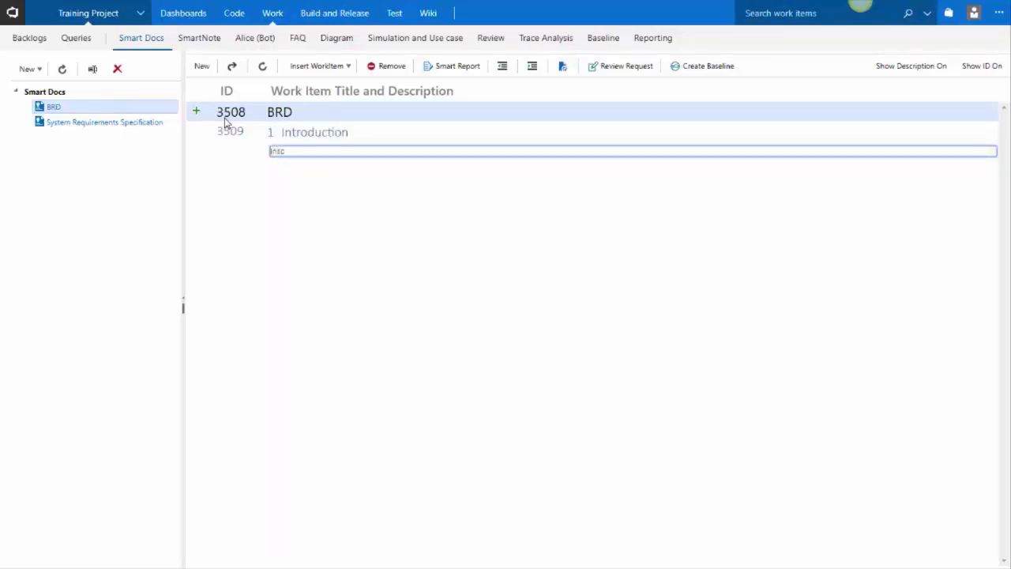
{"action": "key", "text": "BackSpace"}
{"action": "key", "text": "BackSpace"}
{"action": "key", "text": "BackSpace"}
{"action": "type", "text": "n scope"}
{"action": "key", "text": "Return"}
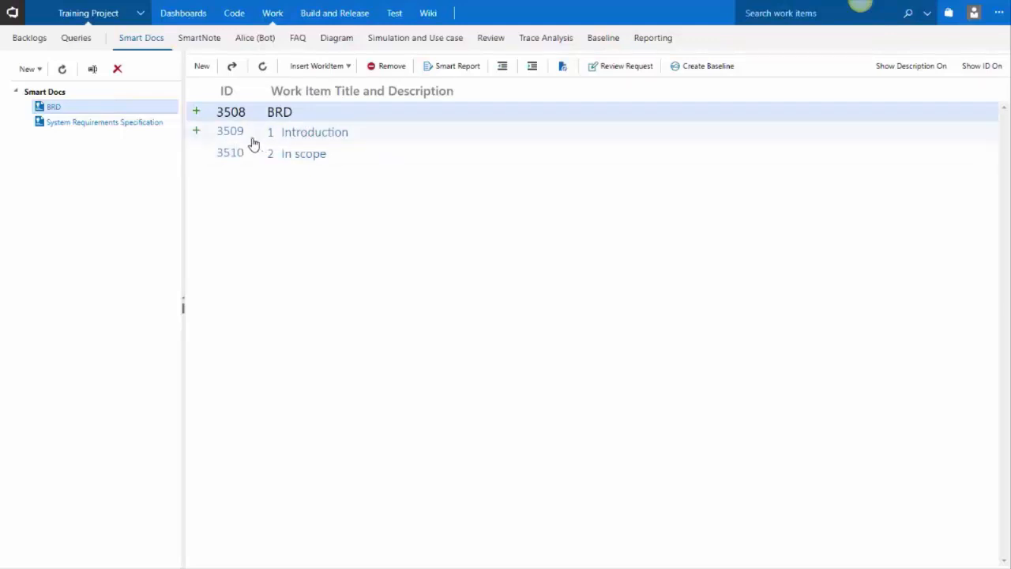
Add an Epic titled User Management under the BRD document.
{"action": "left_click", "coordinate": [197, 113]}
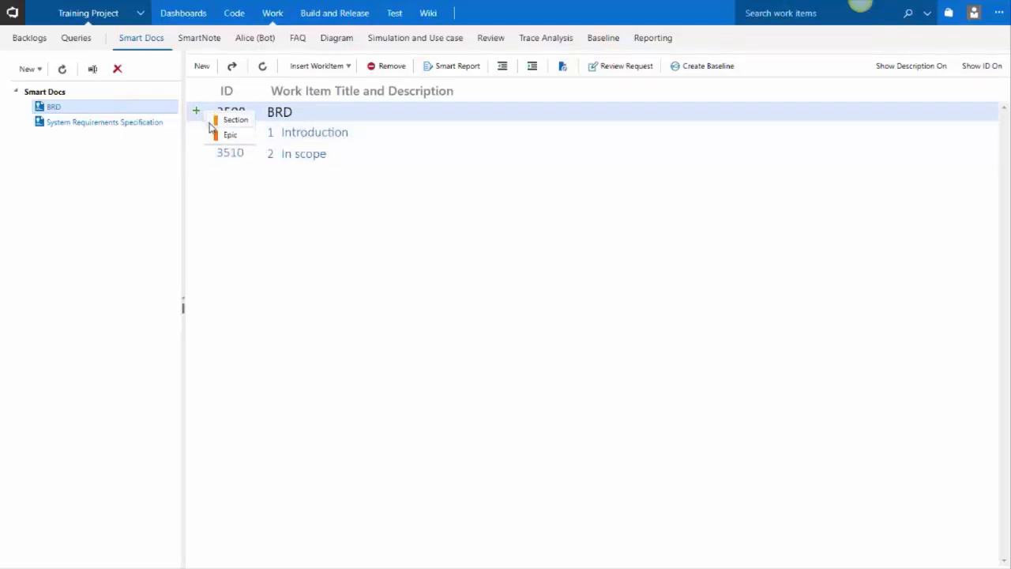
{"action": "left_click", "coordinate": [224, 135]}
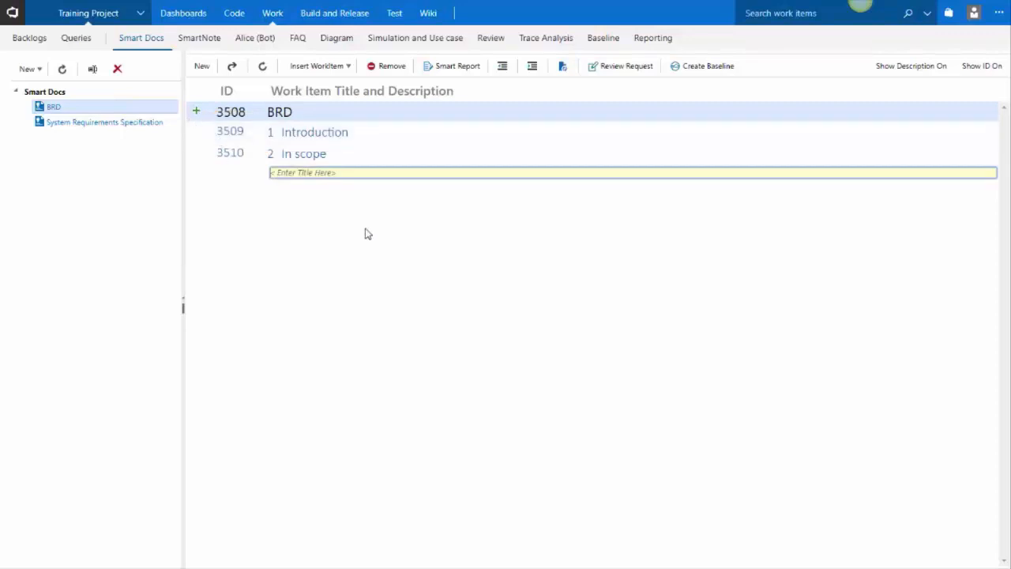
{"action": "type", "text": "User Management"}
{"action": "key", "text": "Return"}
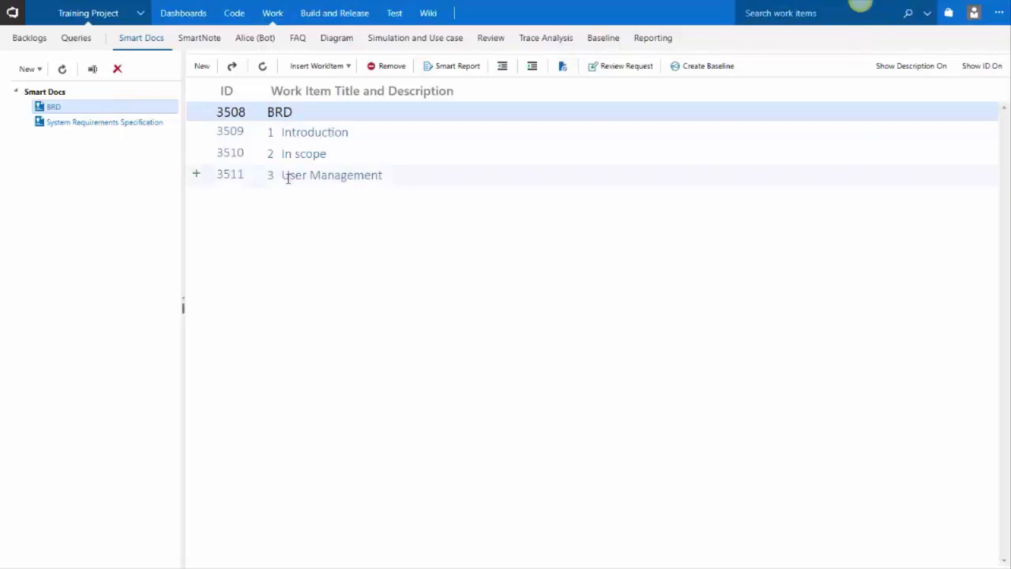
Add a Feature titled User step beneath the User Management epic.
{"action": "left_click", "coordinate": [196, 173]}
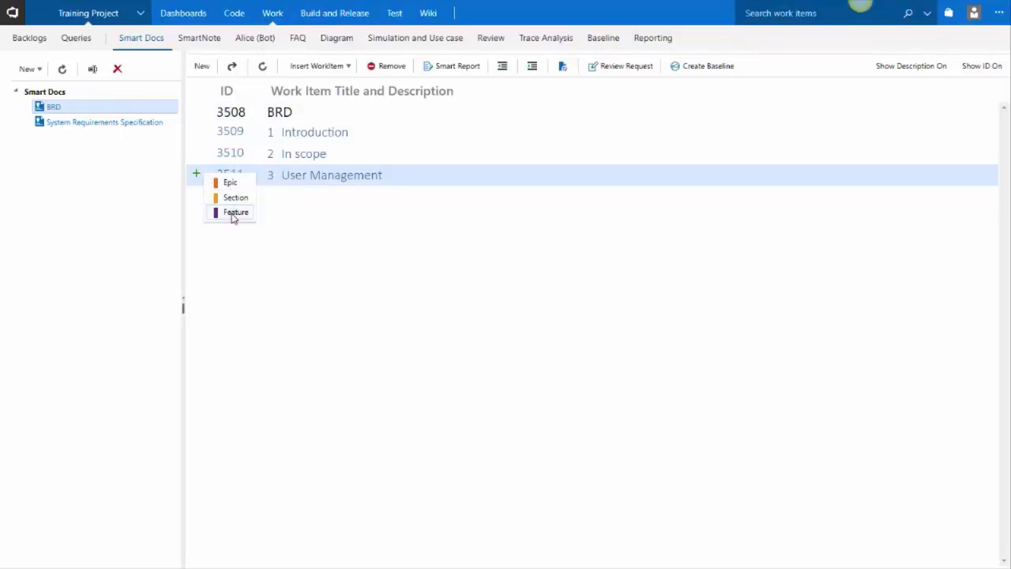
{"action": "left_click", "coordinate": [234, 212]}
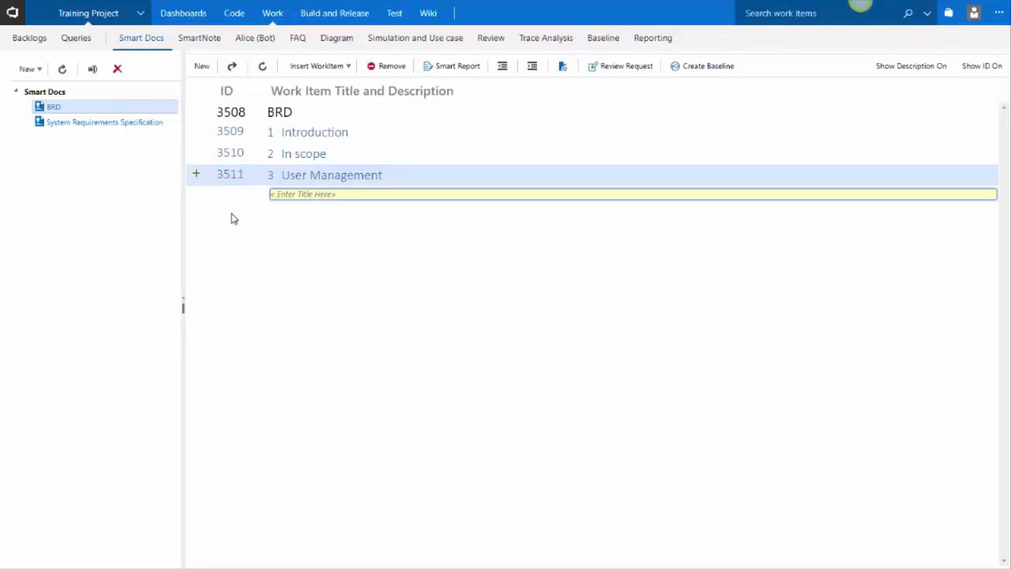
{"action": "type", "text": "User step"}
{"action": "key", "text": "Return"}
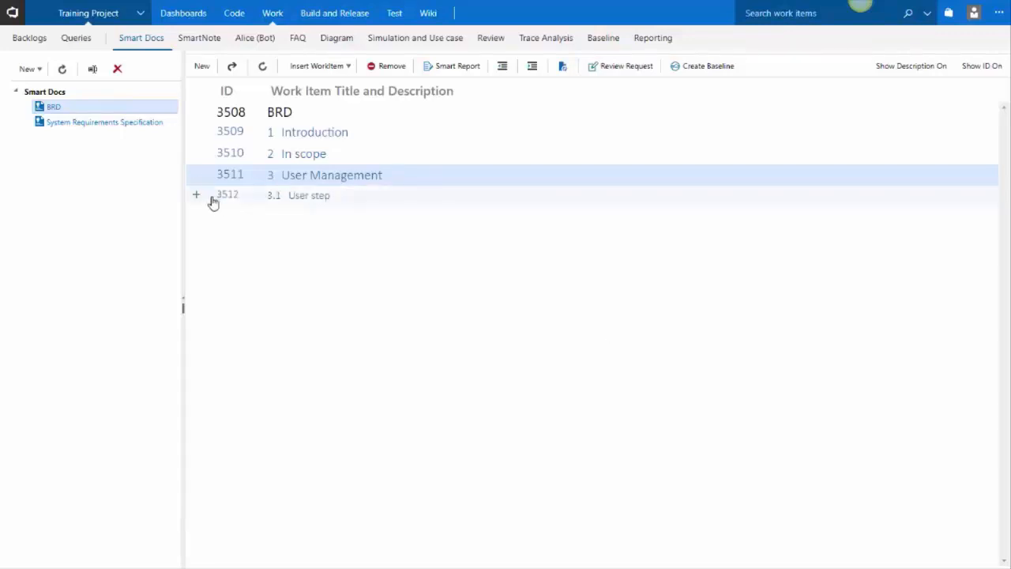
Add a User Story beneath User step titled "As a user I can register so that I have an account".
{"action": "left_click", "coordinate": [195, 199]}
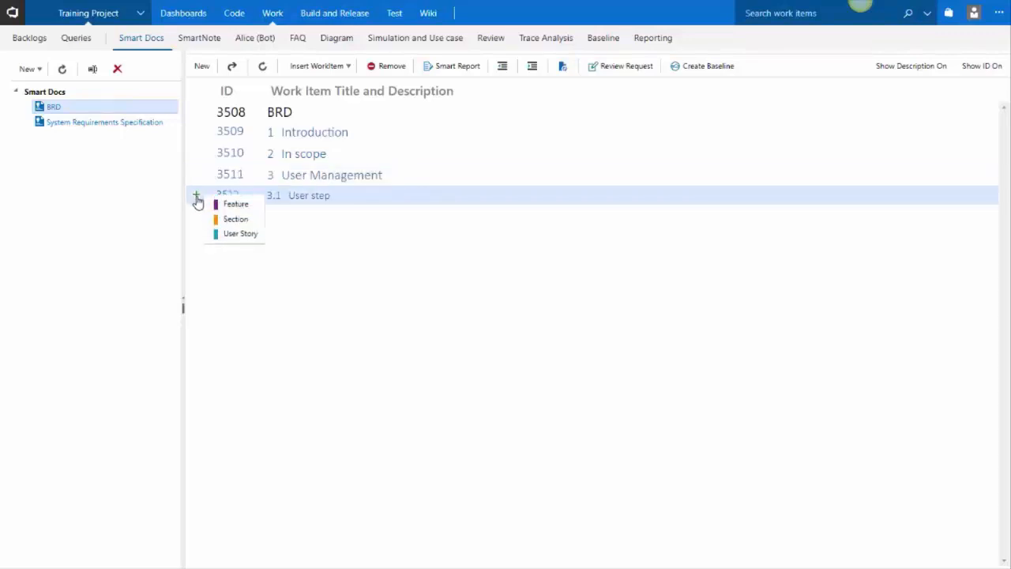
{"action": "left_click", "coordinate": [229, 234]}
{"action": "type", "text": "As"}
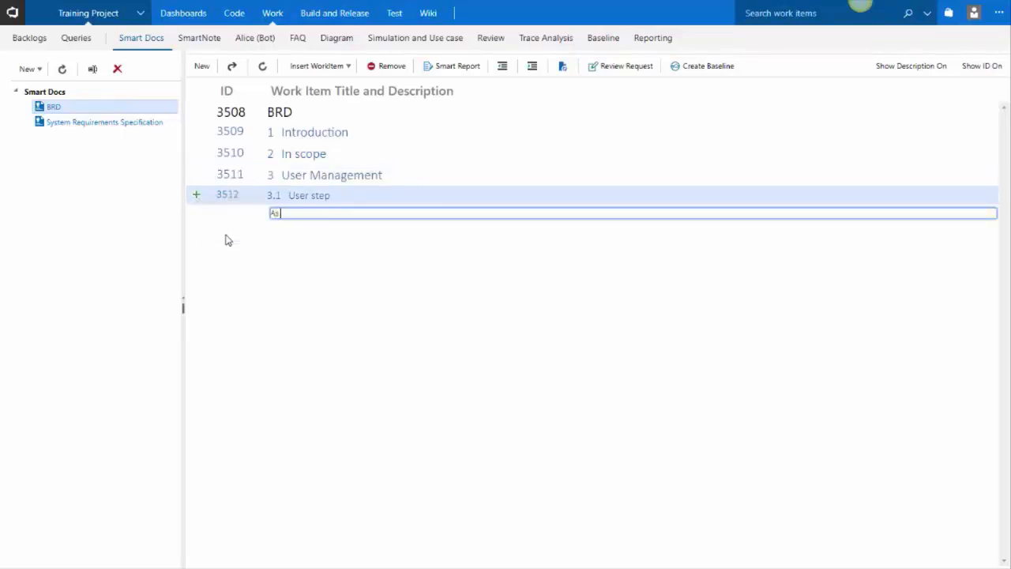
{"action": "type", "text": " a user I cna register so that I have an ac"}
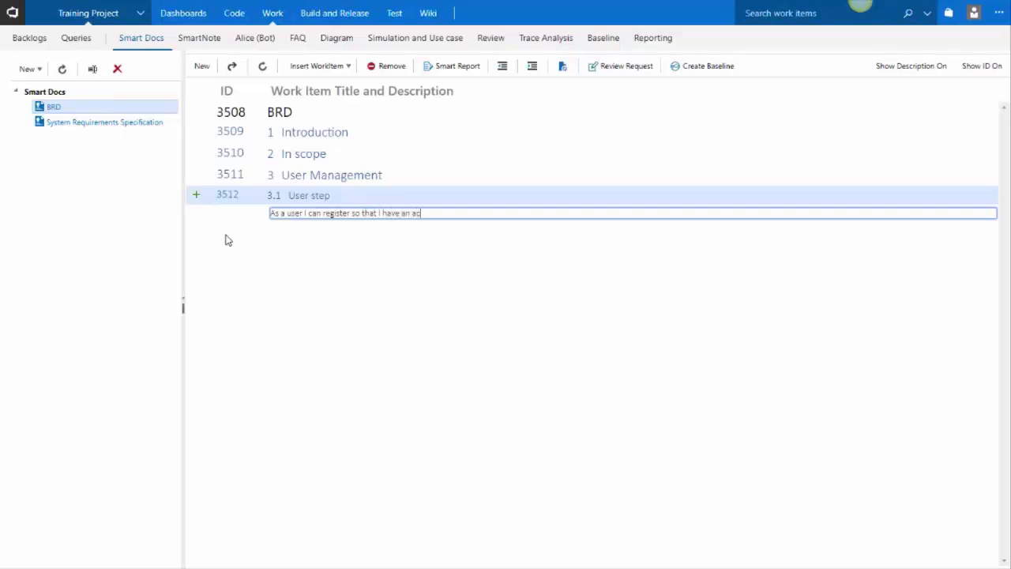
{"action": "type", "text": "count"}
{"action": "key", "text": "Return"}
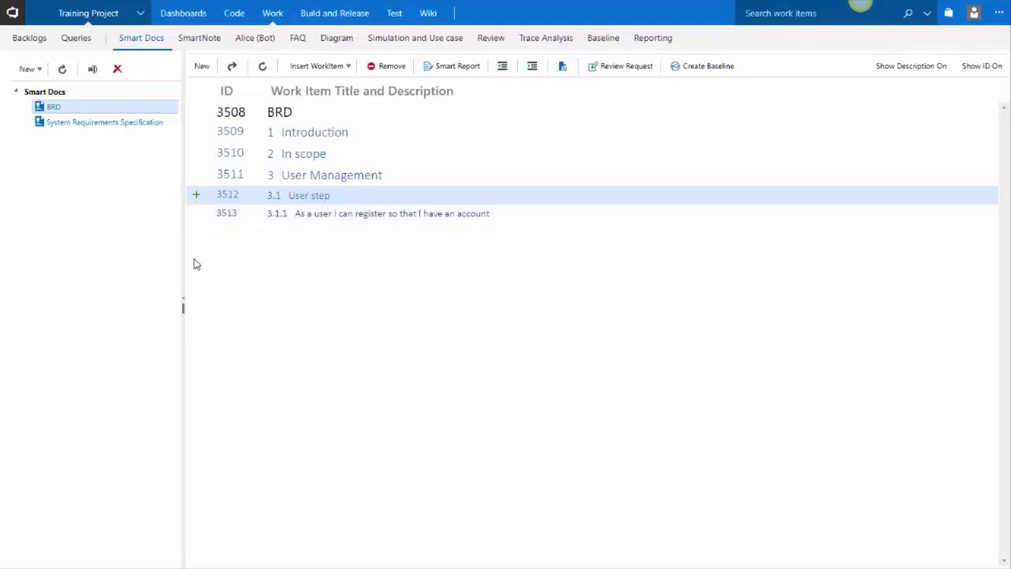
Add a nested User Story beneath the registration story titled "If I have a user account AD that I can simply enable myself".
{"action": "left_click", "coordinate": [198, 217]}
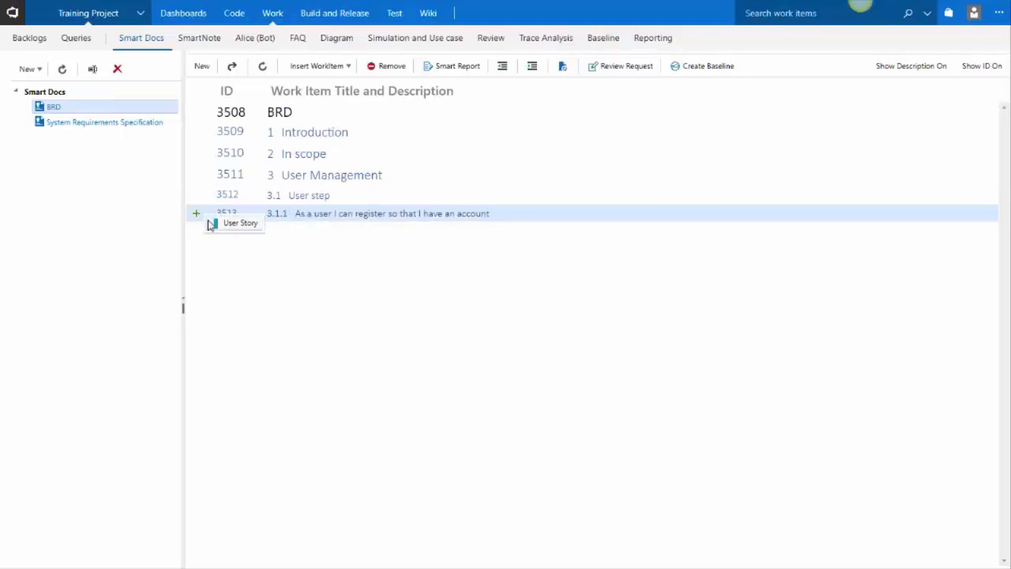
{"action": "left_click", "coordinate": [230, 224]}
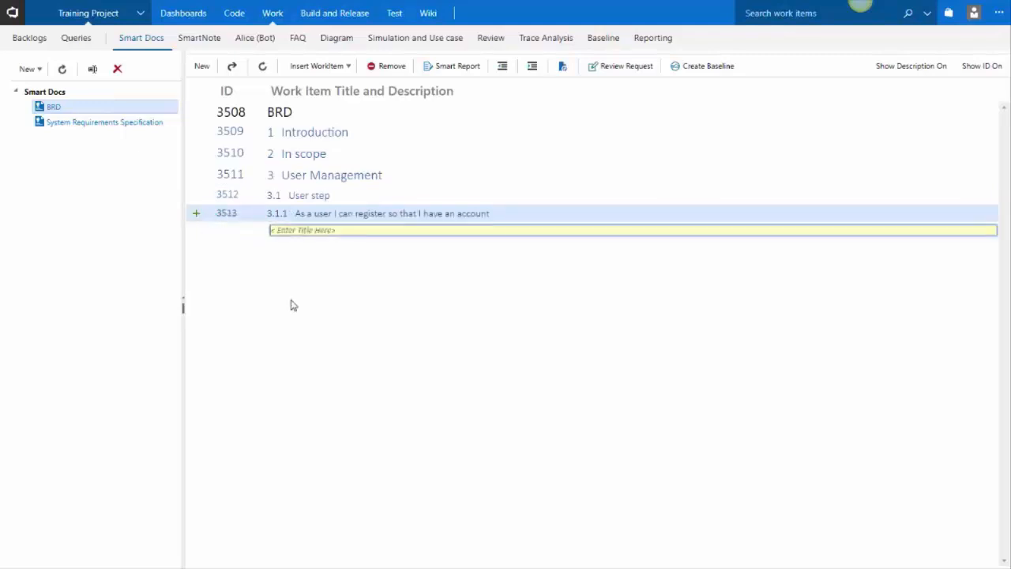
{"action": "type", "text": "If I ha"}
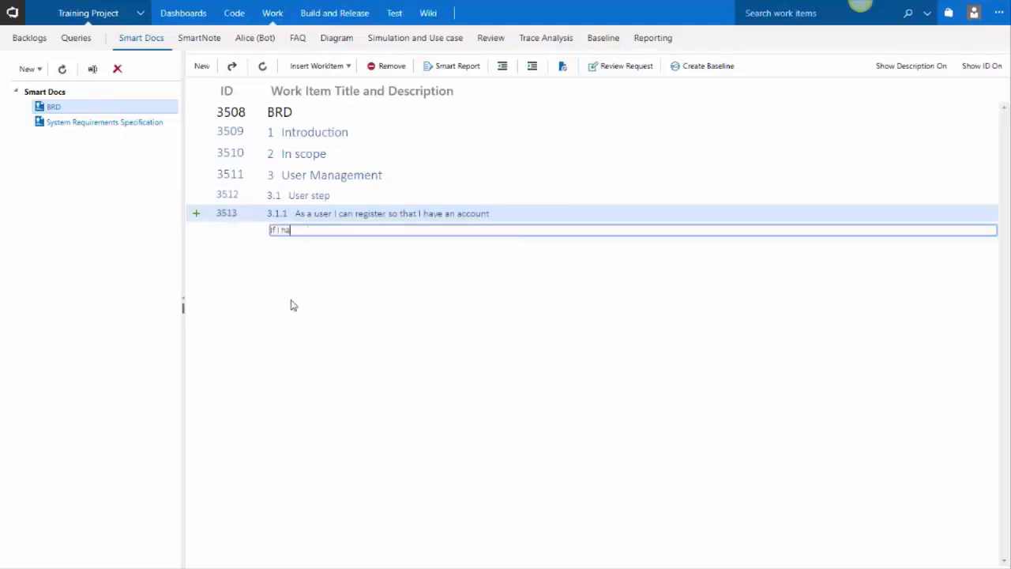
{"action": "type", "text": "ve a user account AD that I can "}
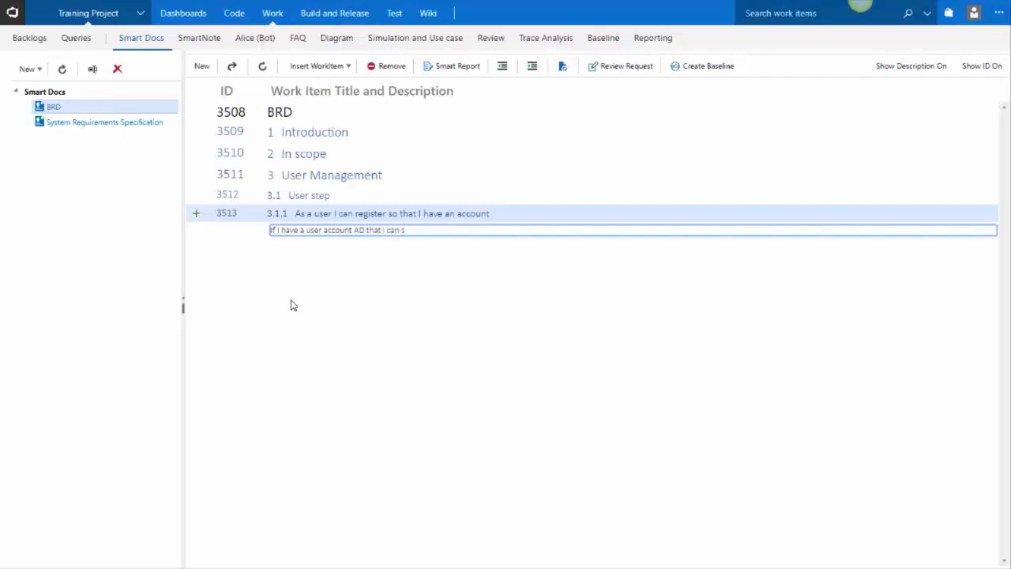
{"action": "type", "text": "simply enable myself"}
{"action": "key", "text": "Return"}
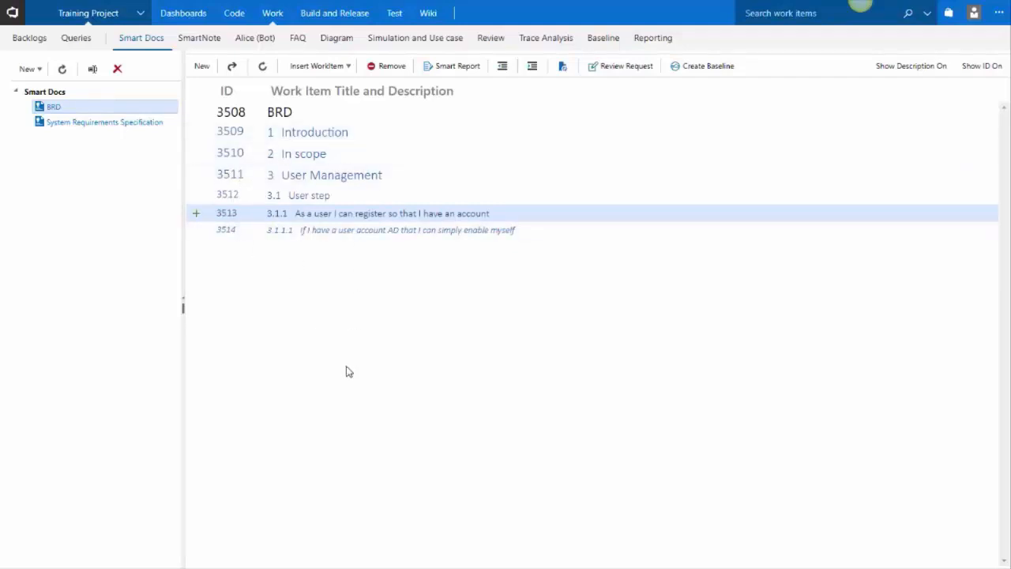
Open the registration user story in the Smart Editor and enter the description "Provide all the details.".
{"action": "double_click", "coordinate": [245, 221]}
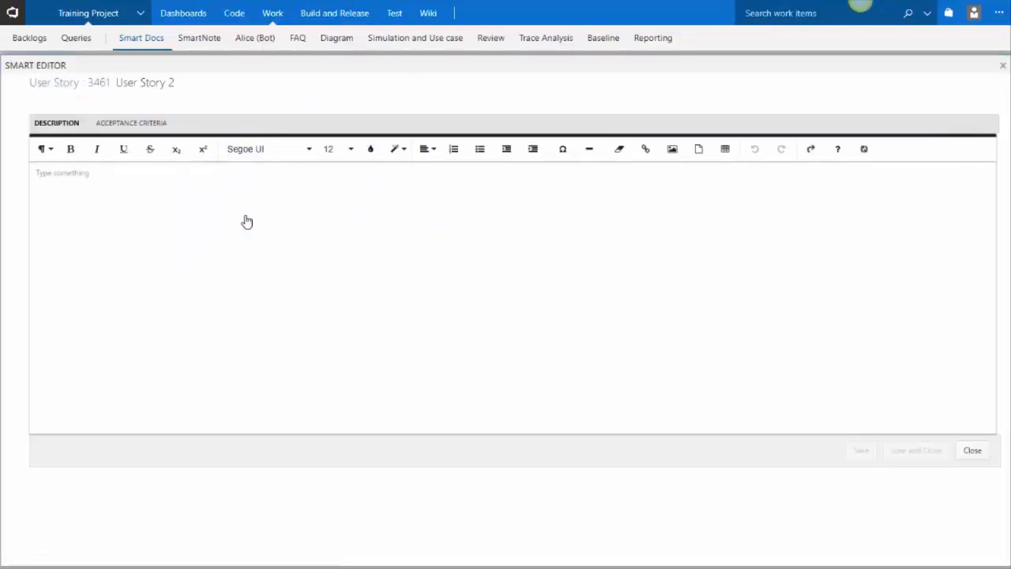
{"action": "key", "text": "Escape"}
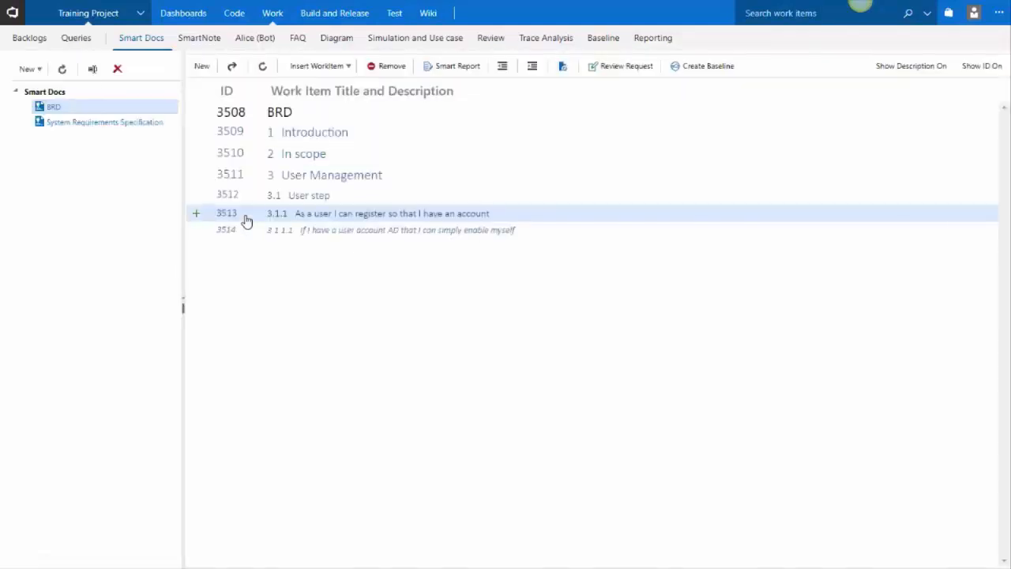
{"action": "double_click", "coordinate": [253, 220]}
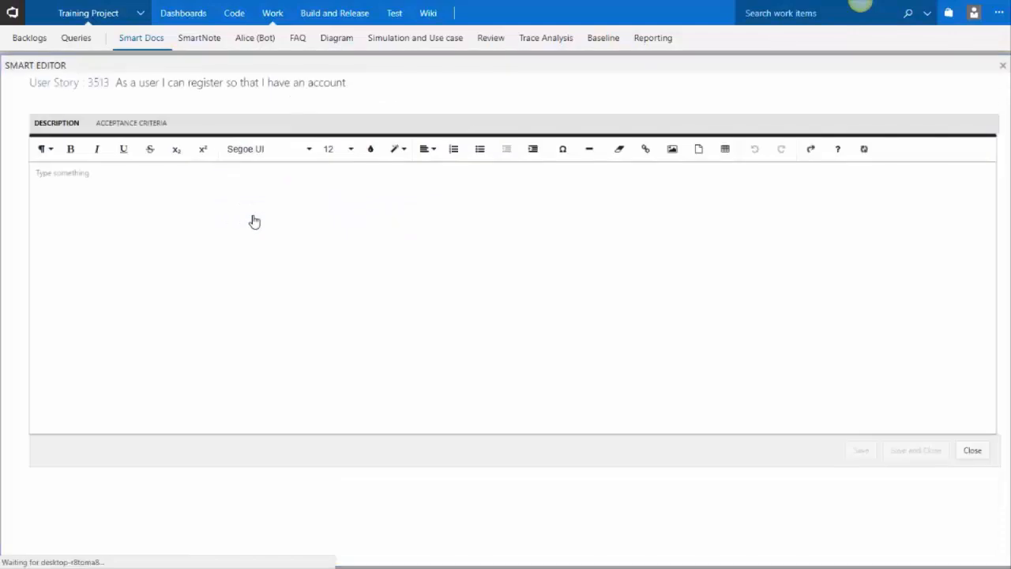
{"action": "type", "text": "P"}
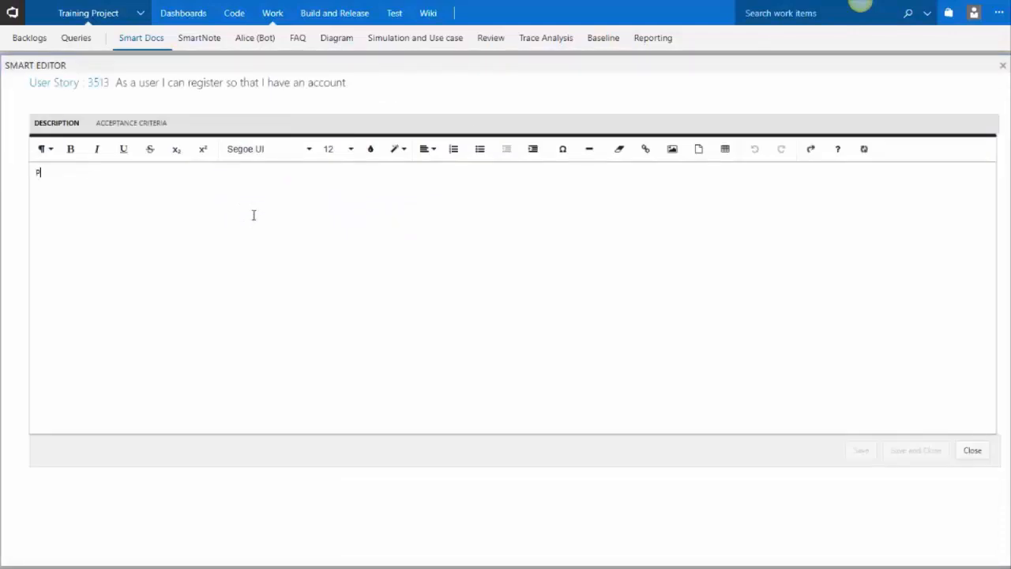
{"action": "type", "text": "rovide all the details."}
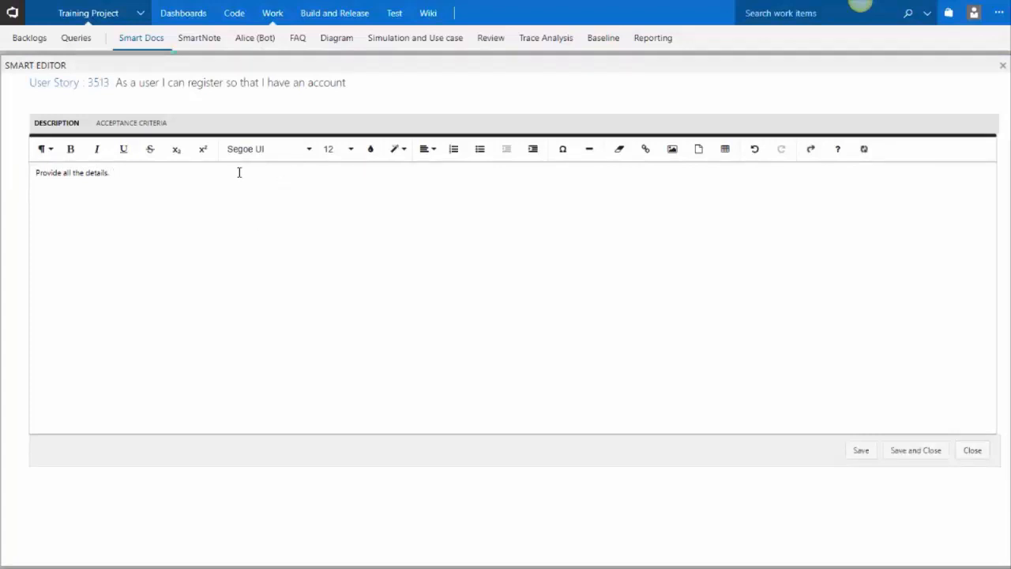
Format the description text as bold at size 24, and save and close the registration story.
{"action": "left_click_drag", "start_coordinate": [113, 172], "coordinate": [15, 180]}
{"action": "left_click", "coordinate": [70, 149]}
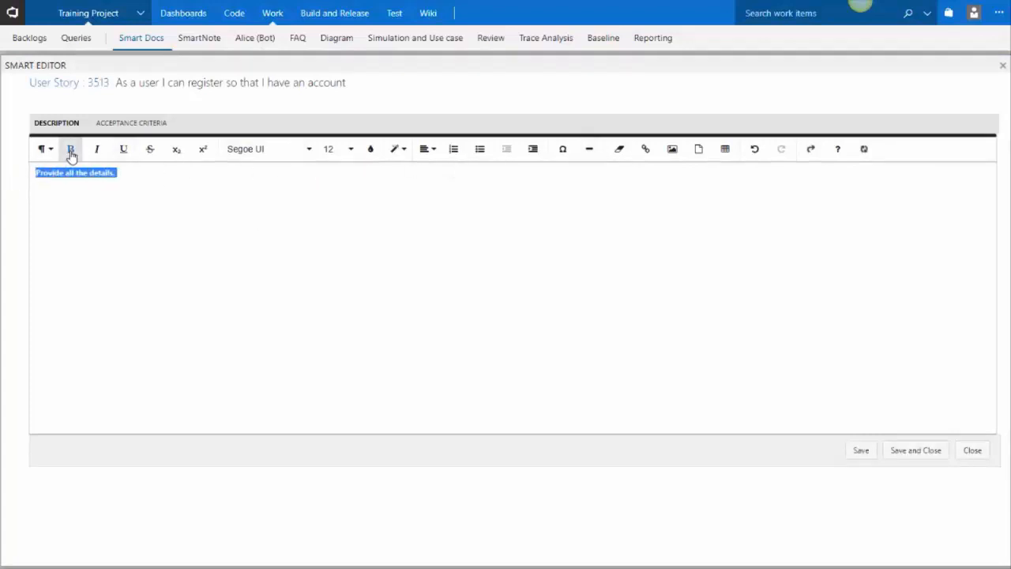
{"action": "left_click", "coordinate": [350, 150]}
{"action": "left_click", "coordinate": [323, 302]}
{"action": "left_click", "coordinate": [727, 404]}
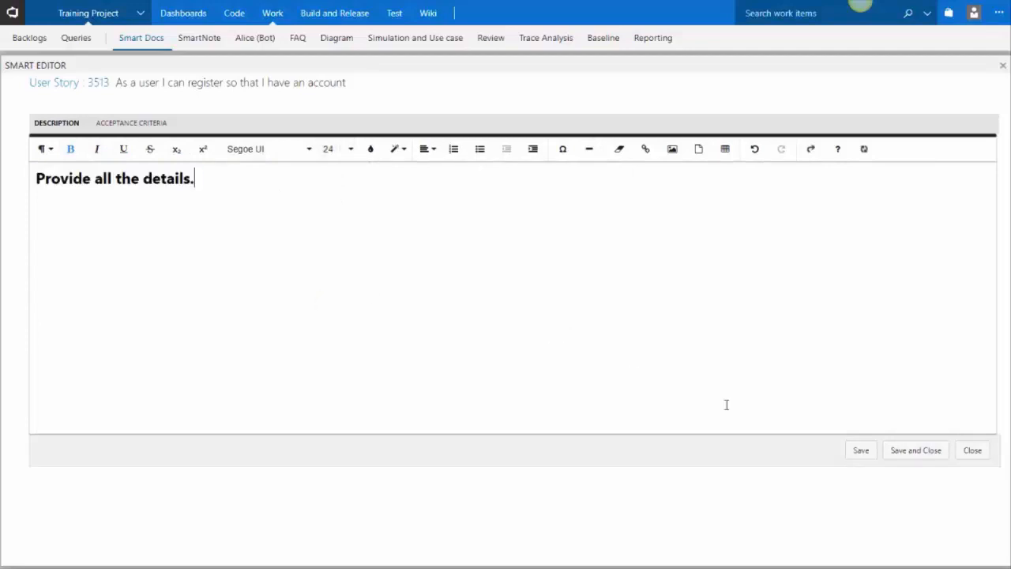
{"action": "left_click", "coordinate": [903, 462]}
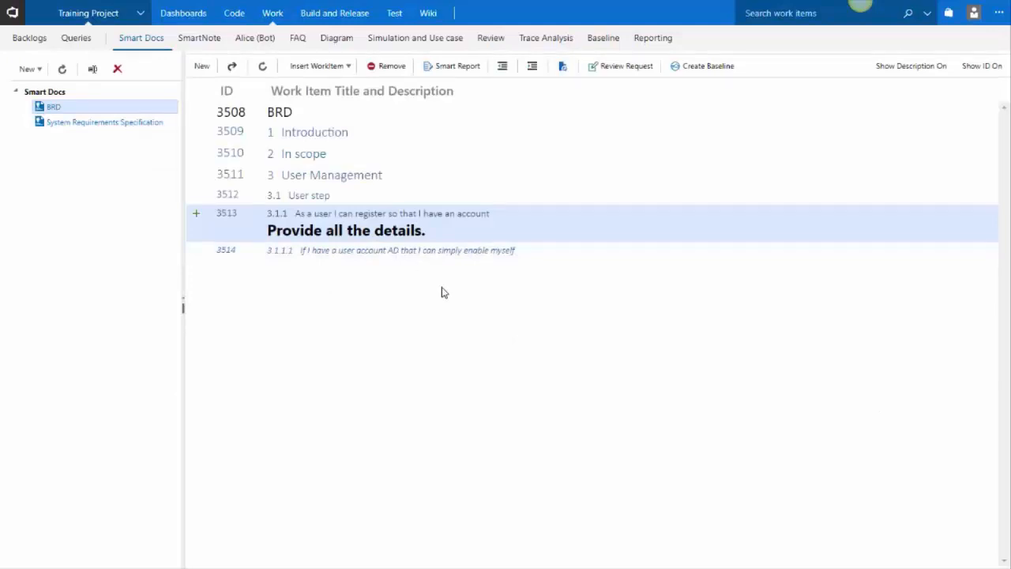
Create a new Smart Docs document named SRS from the Basic template.
{"action": "left_click", "coordinate": [39, 70]}
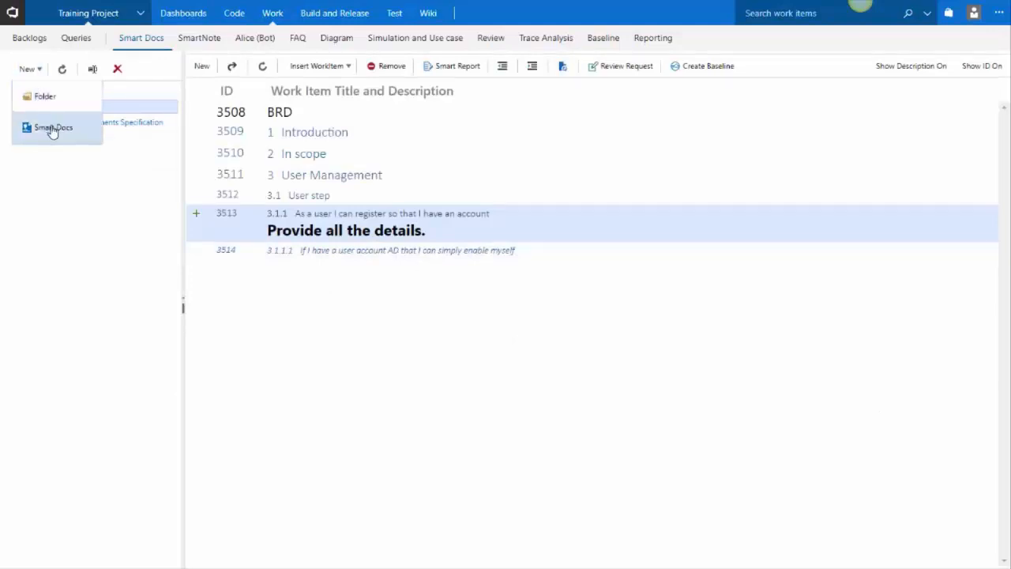
{"action": "left_click", "coordinate": [51, 127]}
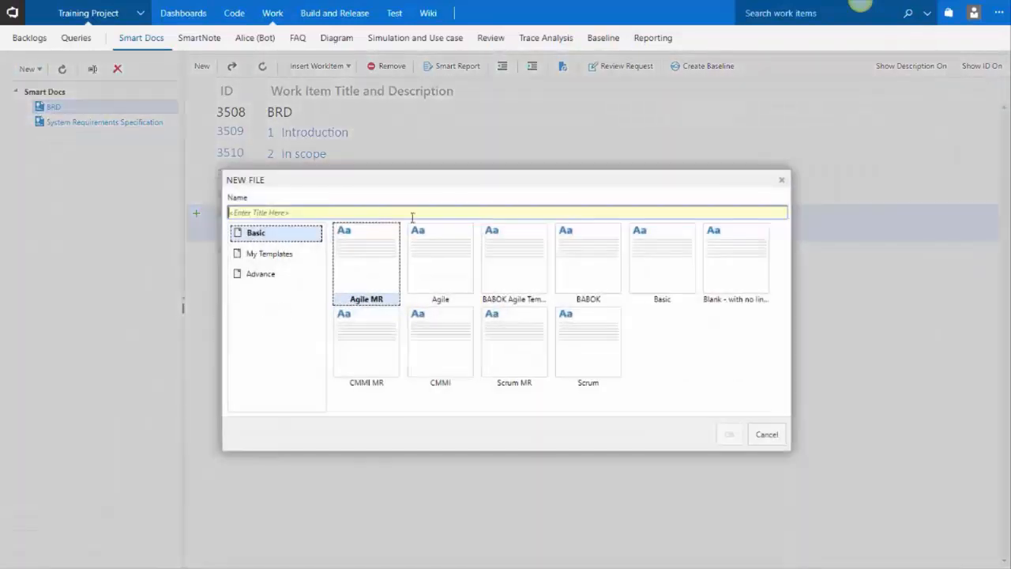
{"action": "left_click", "coordinate": [682, 268]}
{"action": "left_click", "coordinate": [670, 212]}
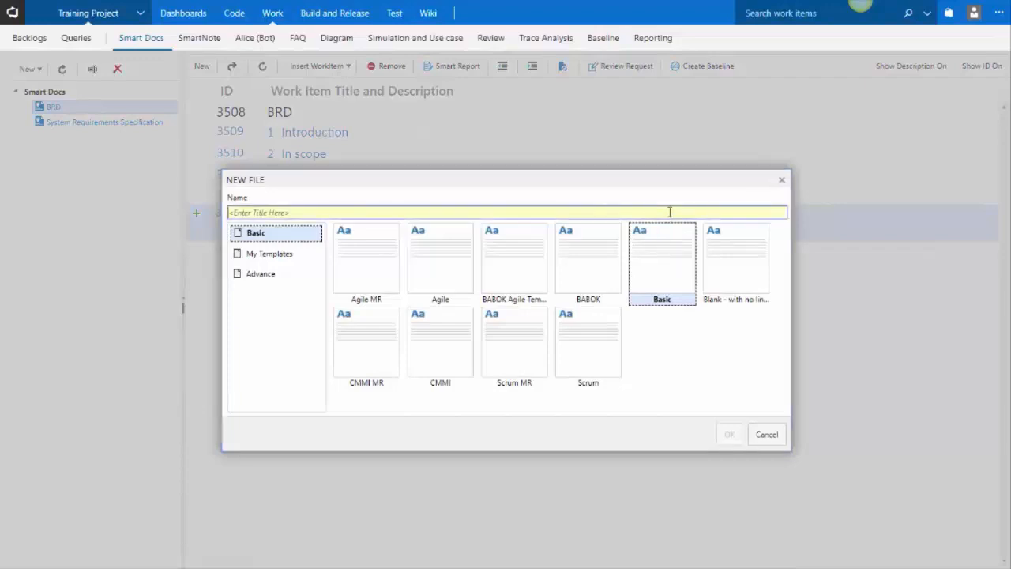
{"action": "type", "text": "SRS"}
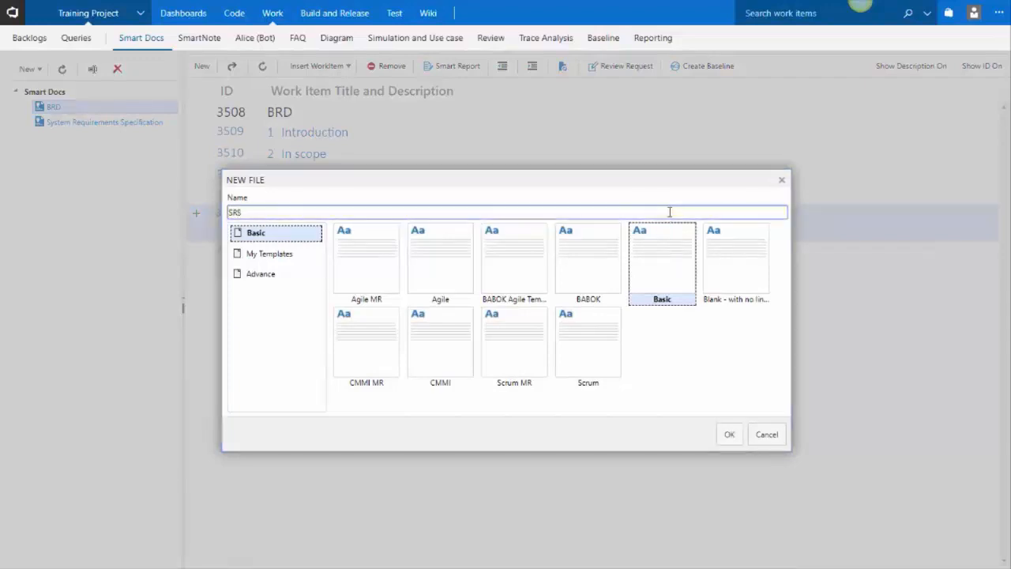
{"action": "key", "text": "Return"}
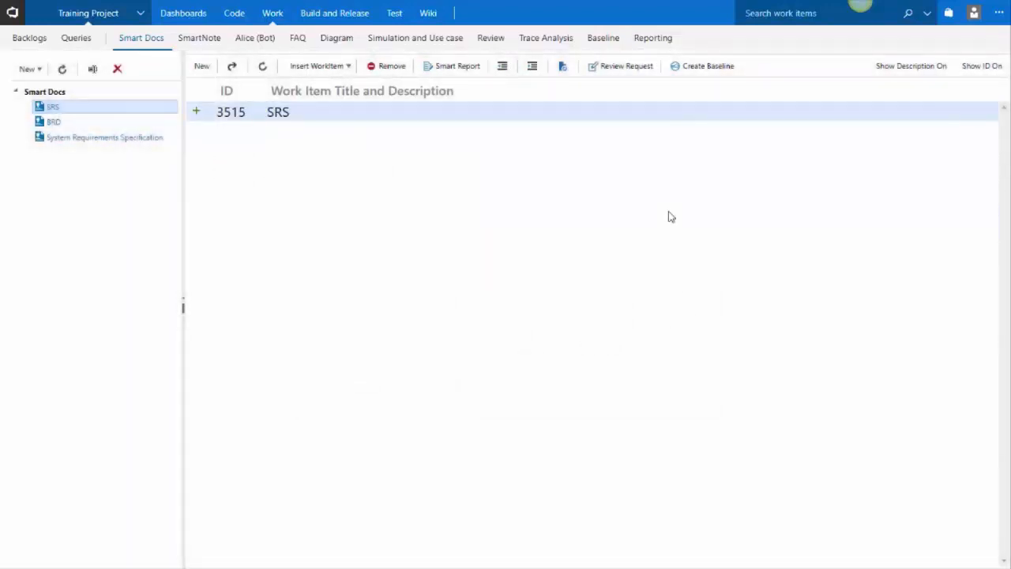
Add three User Stories under SRS titled "My user story ONE", "My user story TWO" and "My user Story THREE".
{"action": "left_click", "coordinate": [196, 111]}
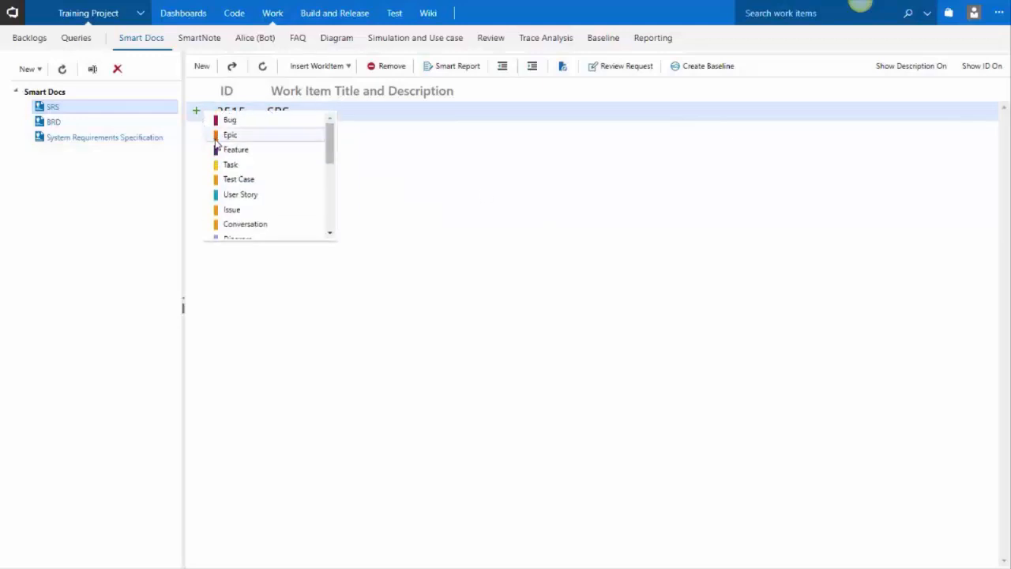
{"action": "scroll", "coordinate": [230, 167], "scroll_direction": "down", "scroll_amount": 5}
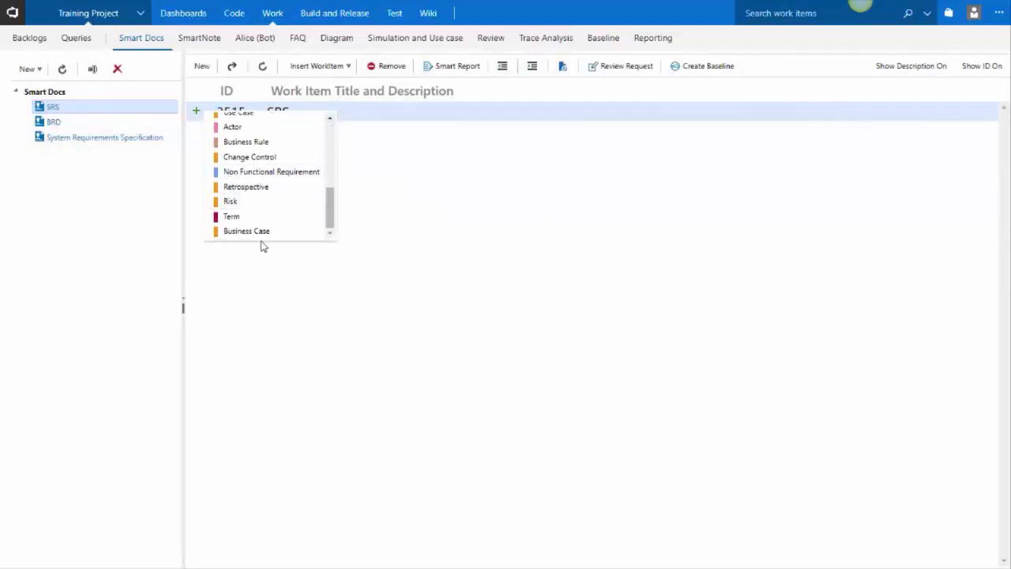
{"action": "scroll", "coordinate": [264, 237], "scroll_direction": "up", "scroll_amount": 5}
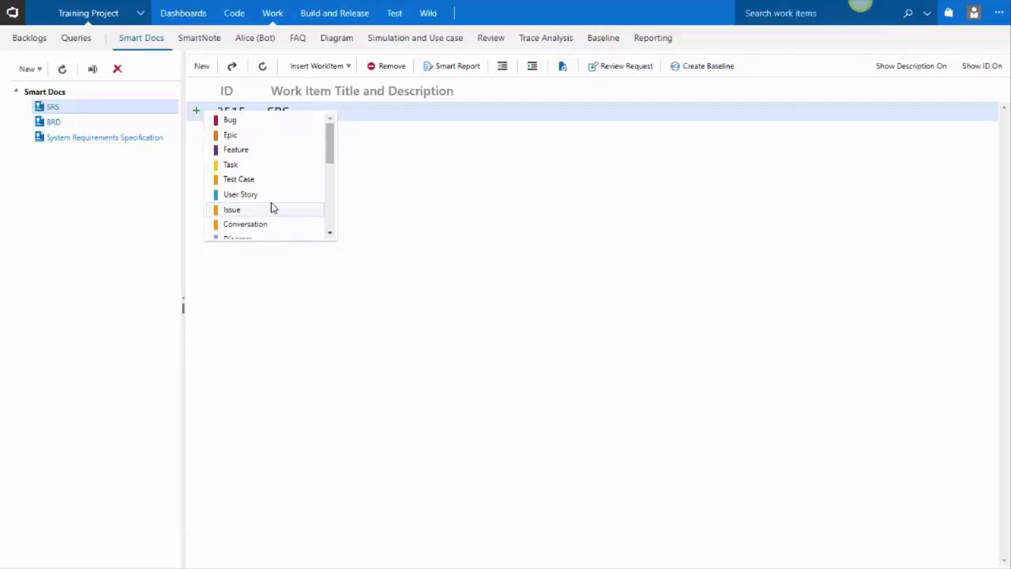
{"action": "left_click", "coordinate": [274, 197]}
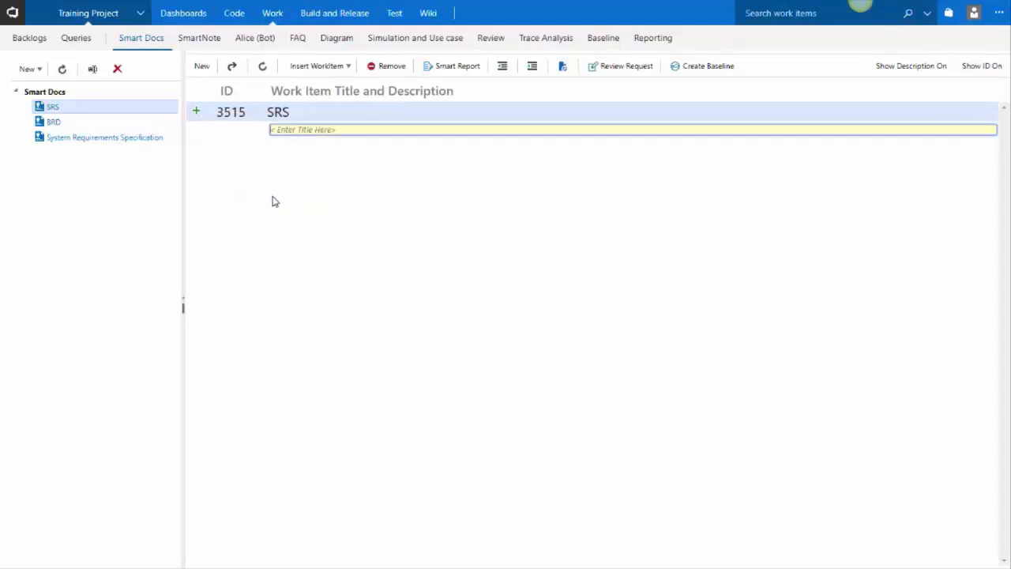
{"action": "type", "text": "My user story ONE"}
{"action": "key", "text": "Return"}
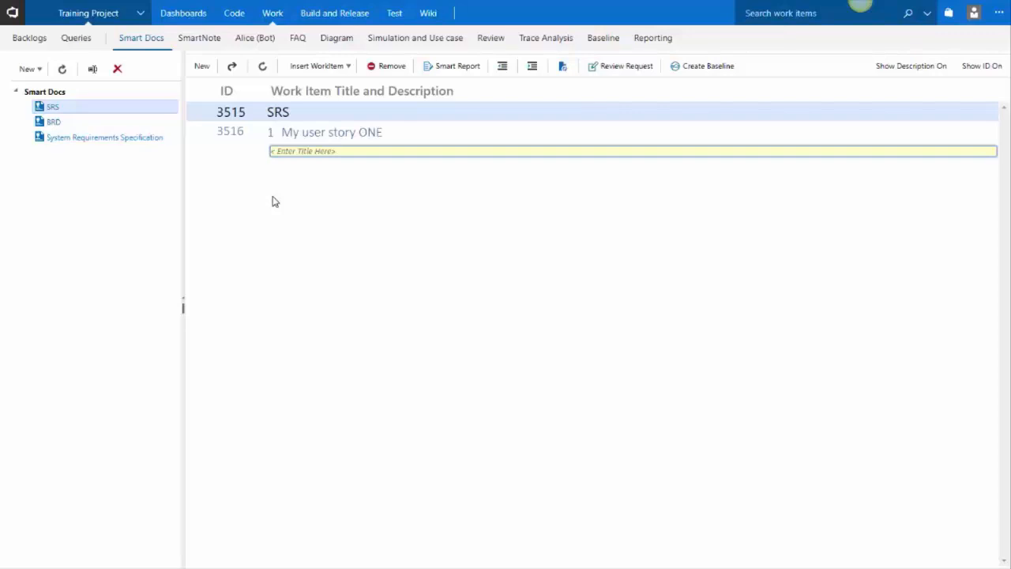
{"action": "type", "text": "My user story TWO"}
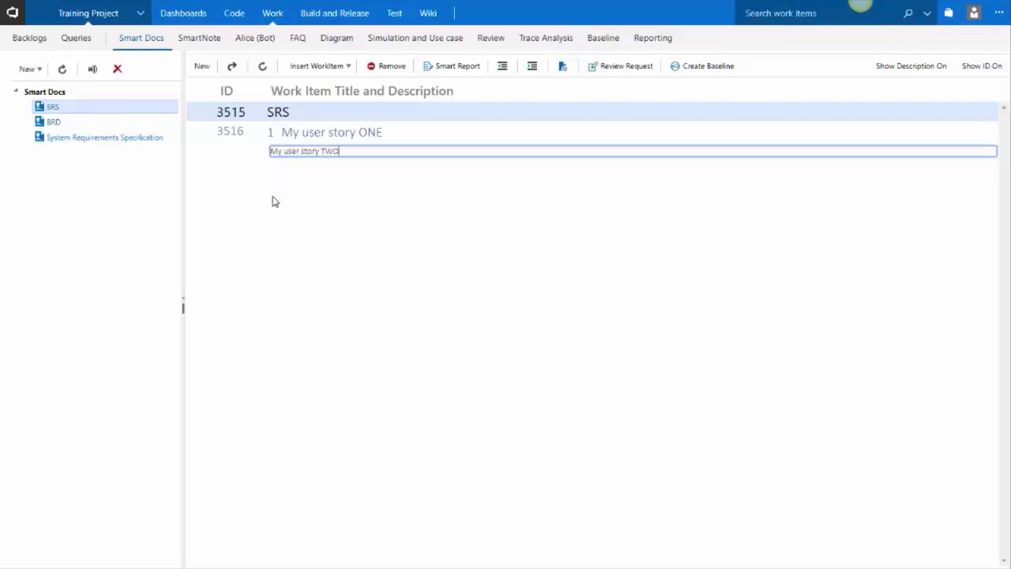
{"action": "key", "text": "Return"}
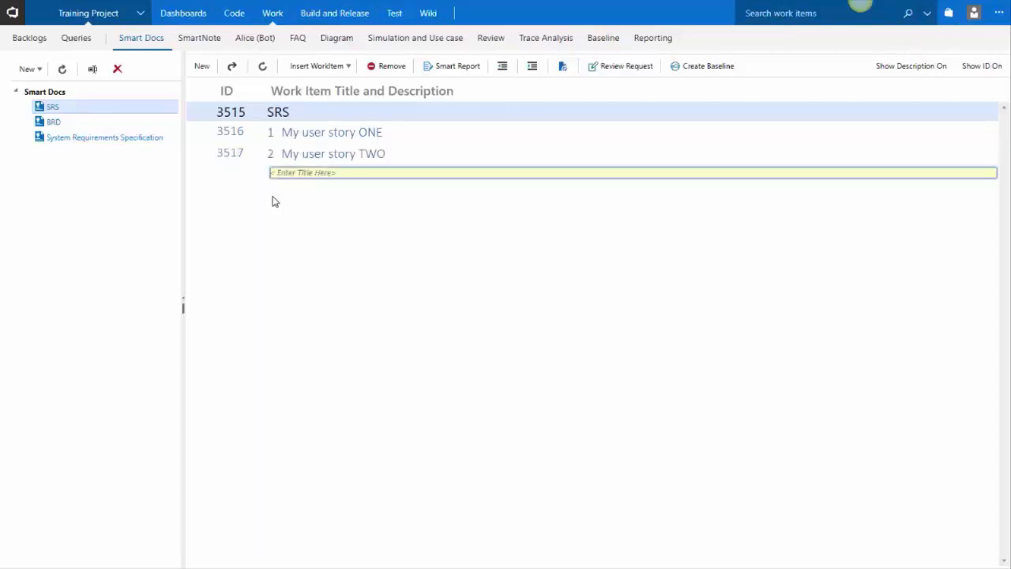
{"action": "type", "text": "My user Story THREE"}
{"action": "key", "text": "Return"}
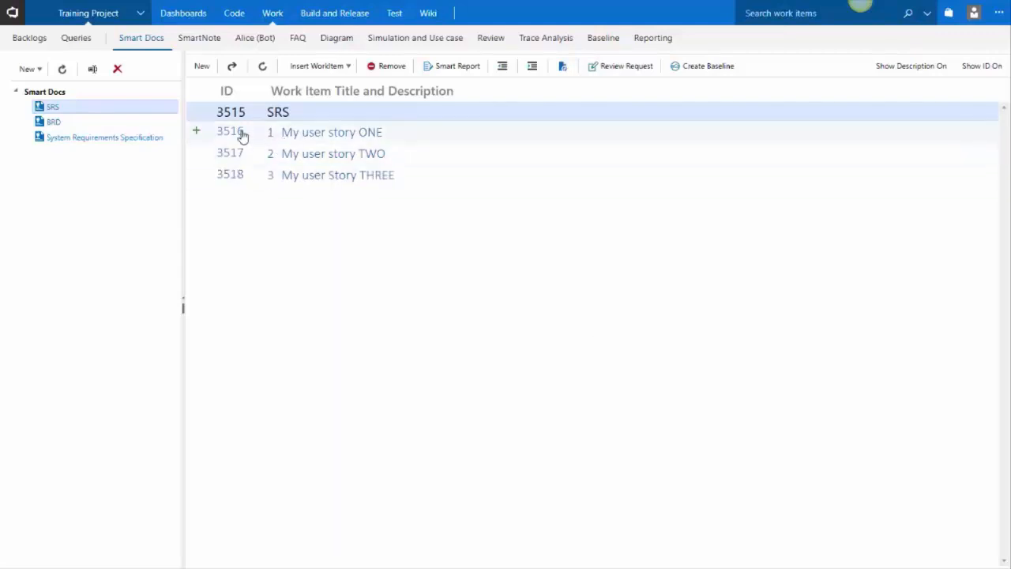
Add two Tasks titled "Task 1" and "Task 2" beneath My user story ONE.
{"action": "left_click", "coordinate": [197, 131]}
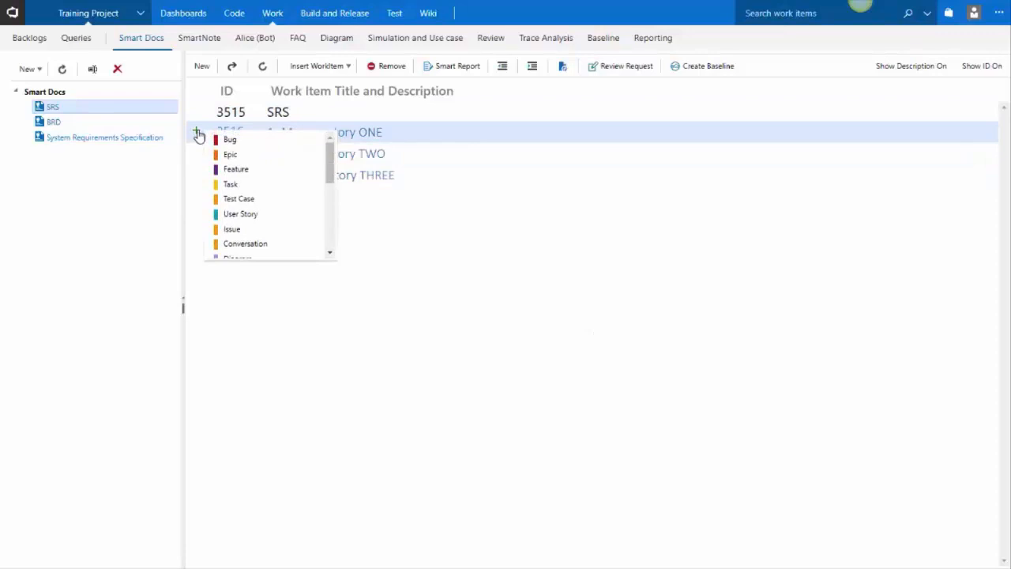
{"action": "scroll", "coordinate": [215, 178], "scroll_direction": "down", "scroll_amount": 1}
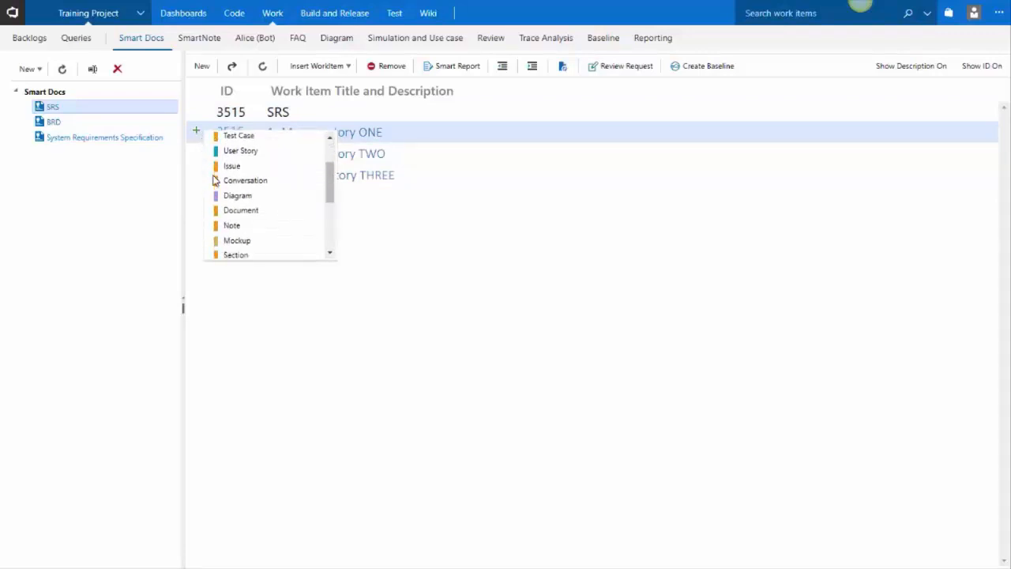
{"action": "scroll", "coordinate": [215, 181], "scroll_direction": "up", "scroll_amount": 1}
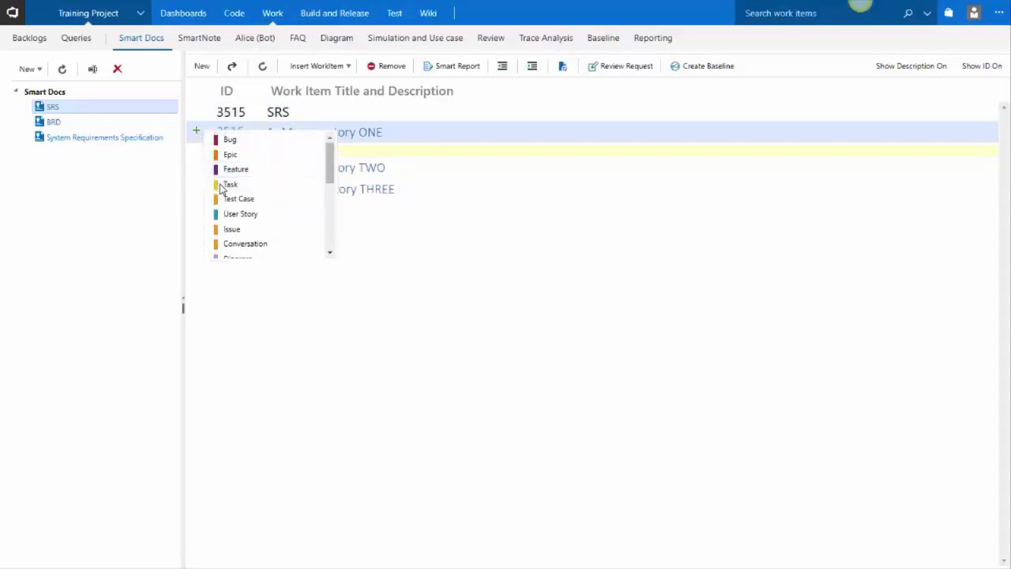
{"action": "left_click", "coordinate": [220, 184]}
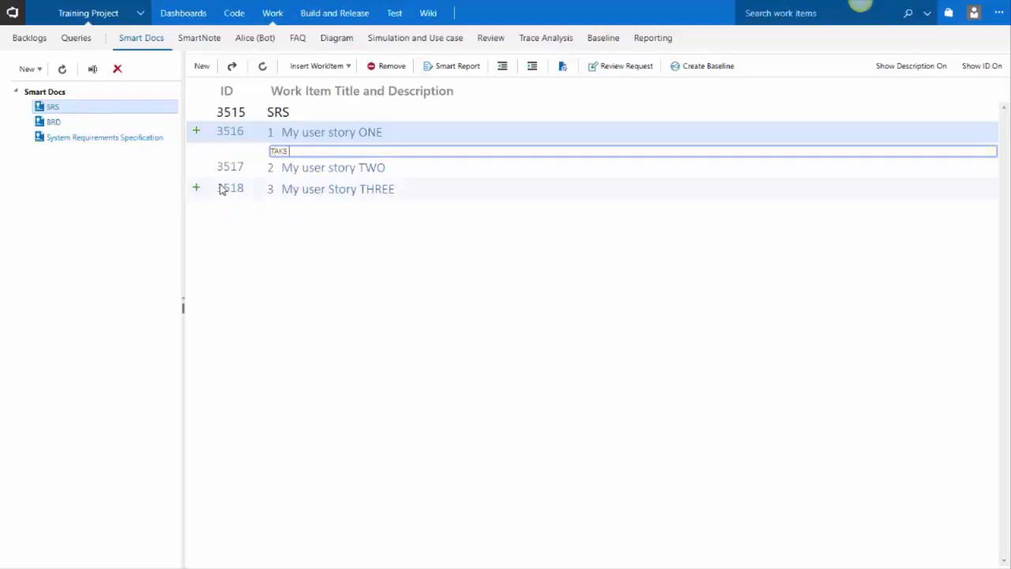
{"action": "type", "text": "TAKS ONE"}
{"action": "key", "text": "BackSpace"}
{"action": "key", "text": "BackSpace"}
{"action": "key", "text": "BackSpace"}
{"action": "key", "text": "BackSpace"}
{"action": "key", "text": "BackSpace"}
{"action": "key", "text": "BackSpace"}
{"action": "type", "text": "TAsk 1"}
{"action": "key", "text": "Return"}
{"action": "type", "text": "Task"}
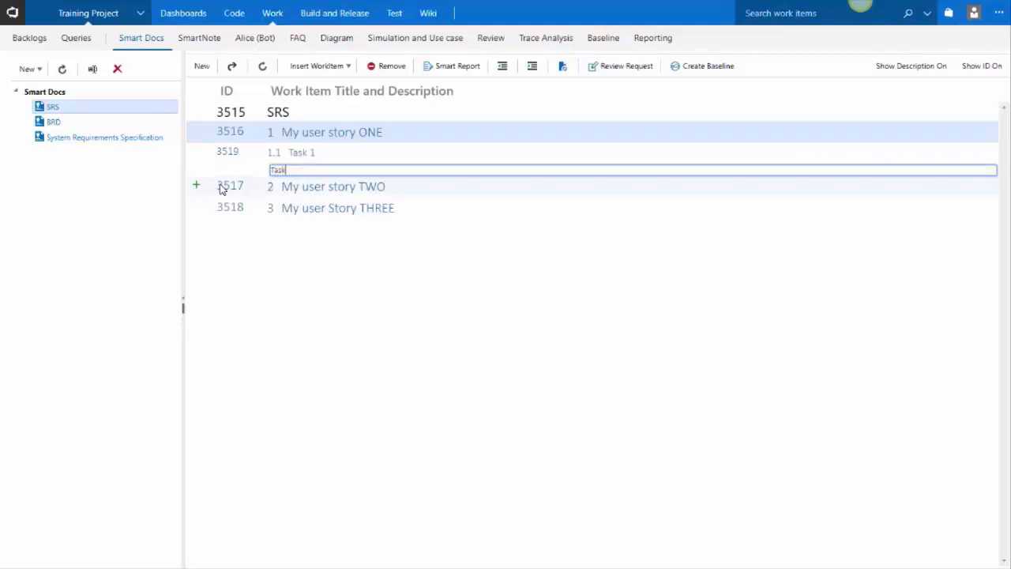
{"action": "type", "text": " 2"}
{"action": "key", "text": "Return"}
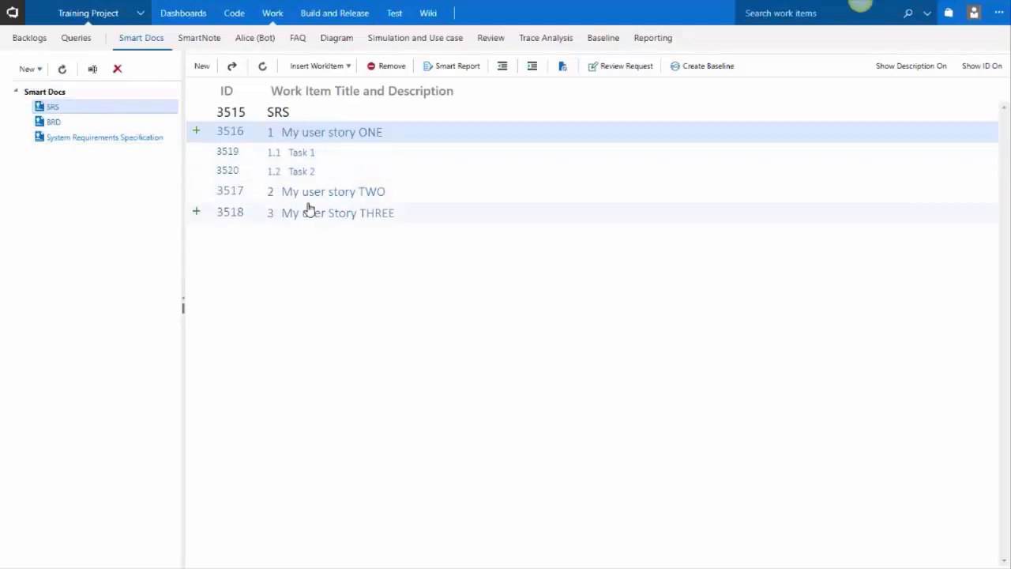
Add an Issue titled "Issue ONE" beneath Task 1.
{"action": "left_click", "coordinate": [198, 154]}
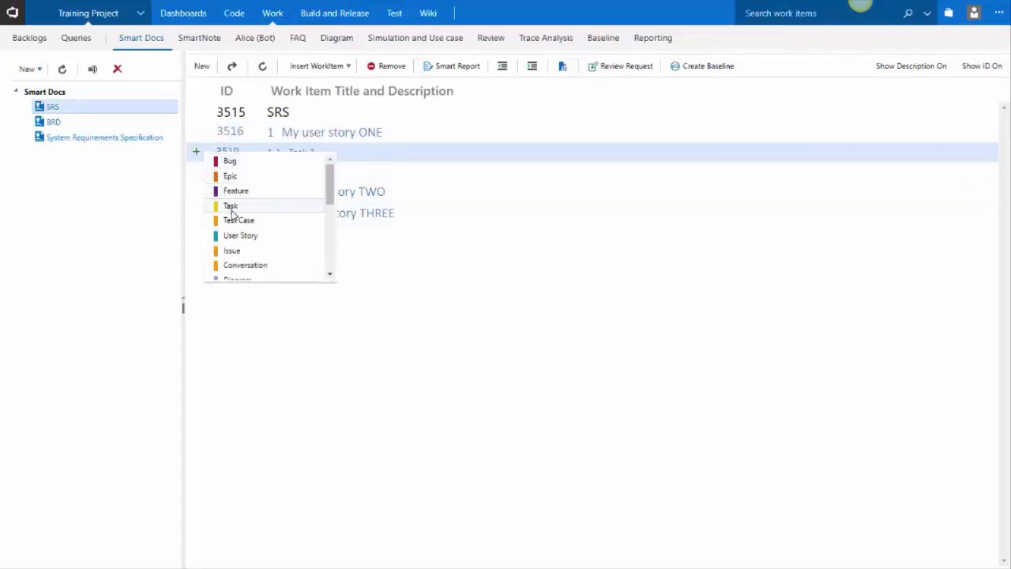
{"action": "left_click", "coordinate": [245, 251]}
{"action": "type", "text": "Issu"}
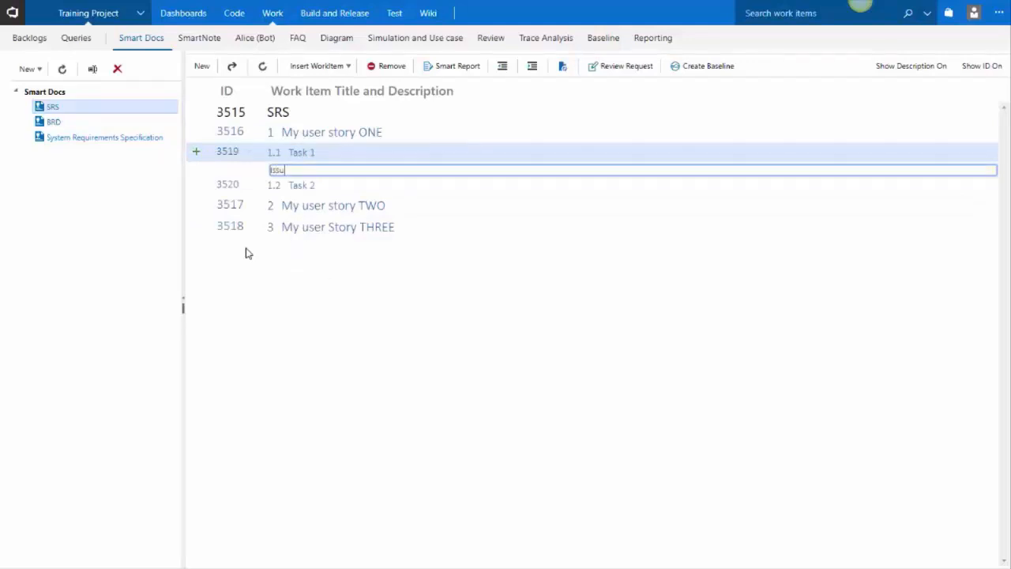
{"action": "type", "text": "e ONE"}
{"action": "key", "text": "Return"}
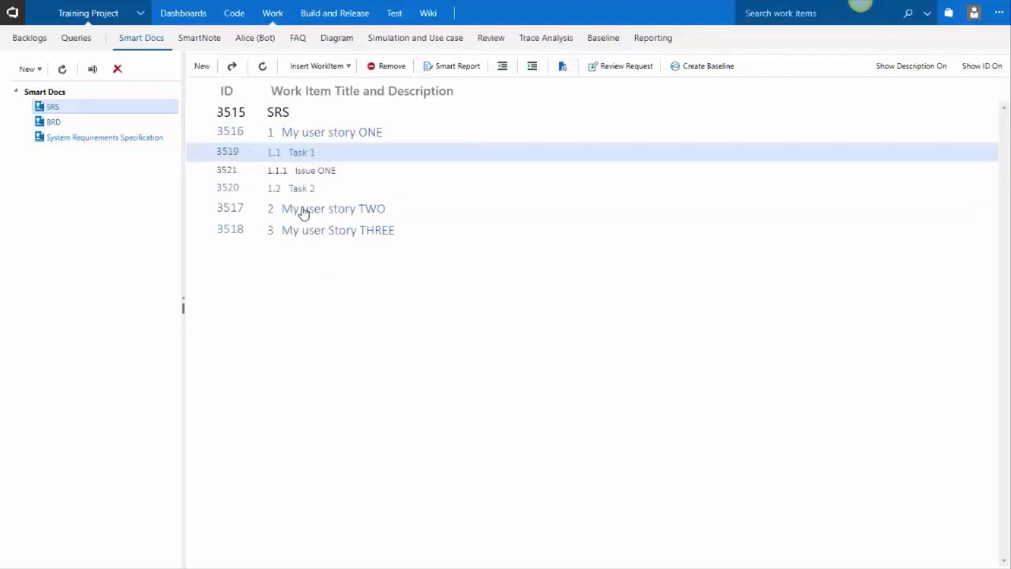
Open the details of Task 1 in the SRS document and examine its parent and child links under Related Work.
{"action": "left_click", "coordinate": [240, 173]}
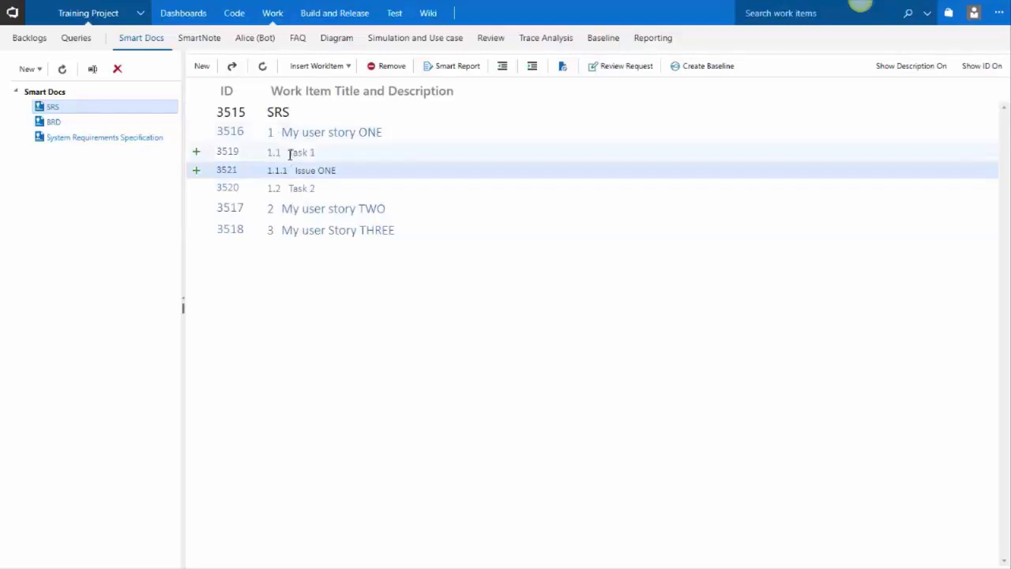
{"action": "left_click", "coordinate": [244, 155]}
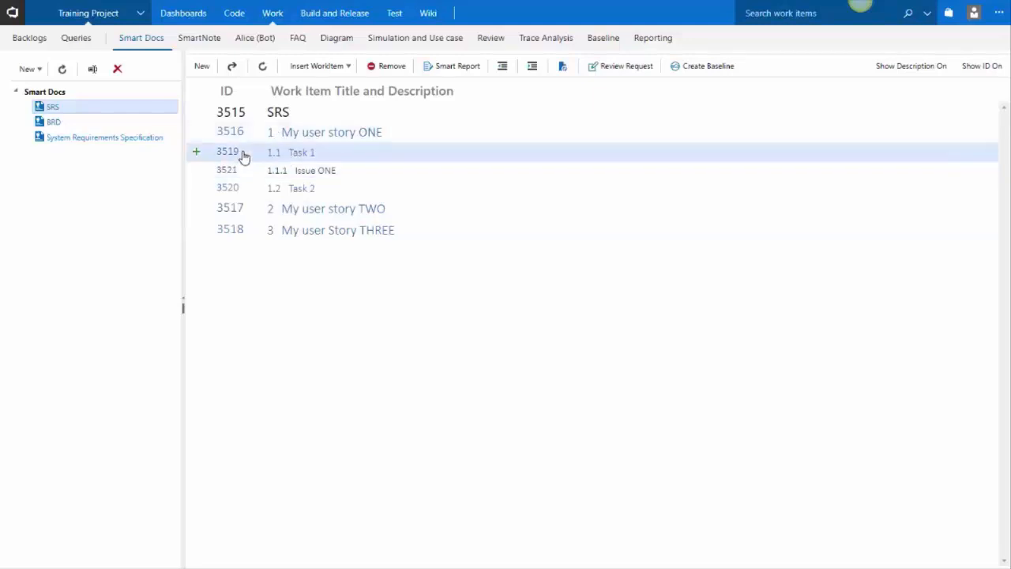
{"action": "left_click", "coordinate": [230, 68]}
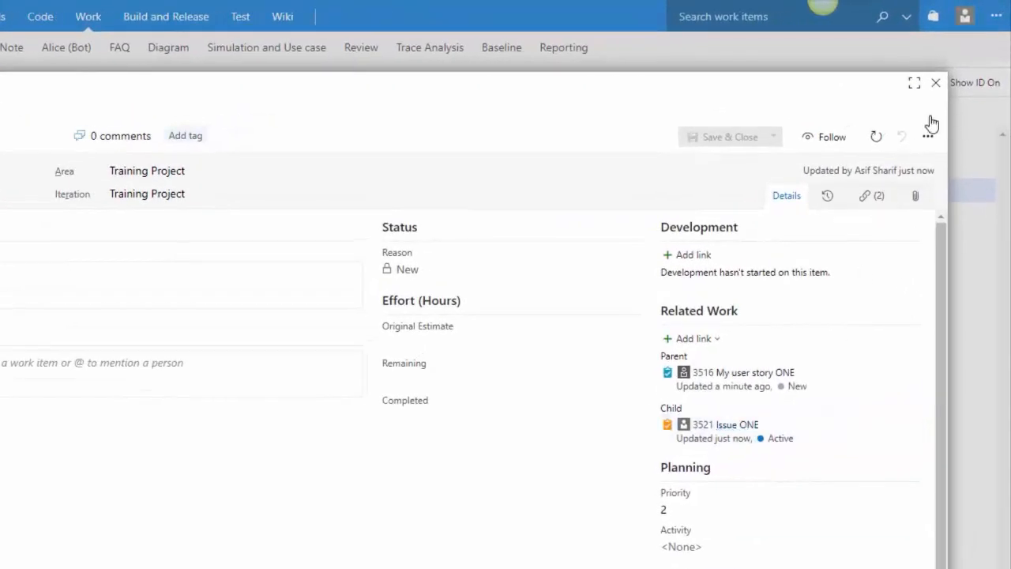
{"action": "left_click", "coordinate": [938, 83]}
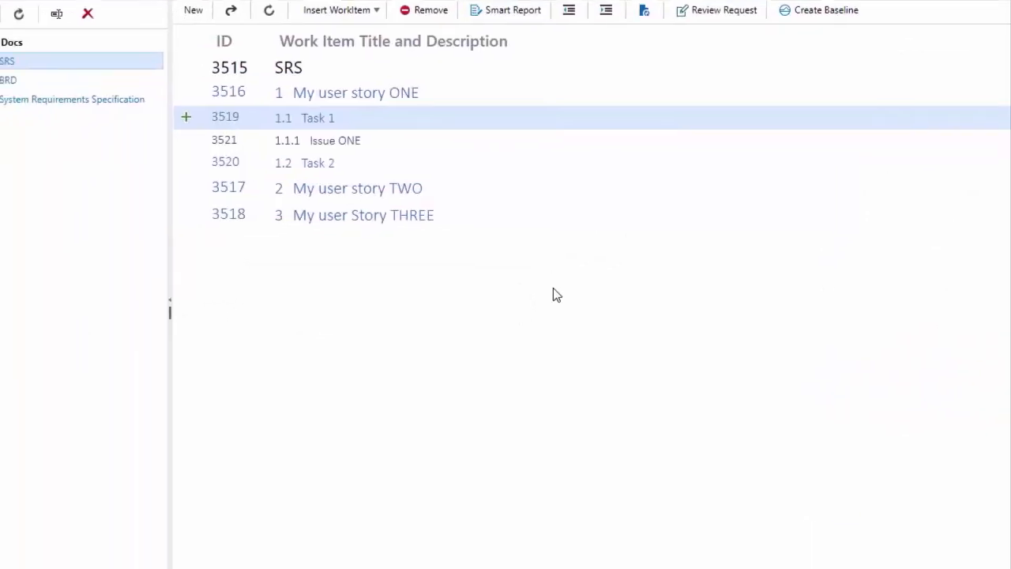
Create a new Smart Docs document named "No link doc" from the Basic category's Blank template with no links.
{"action": "left_click", "coordinate": [45, 6]}
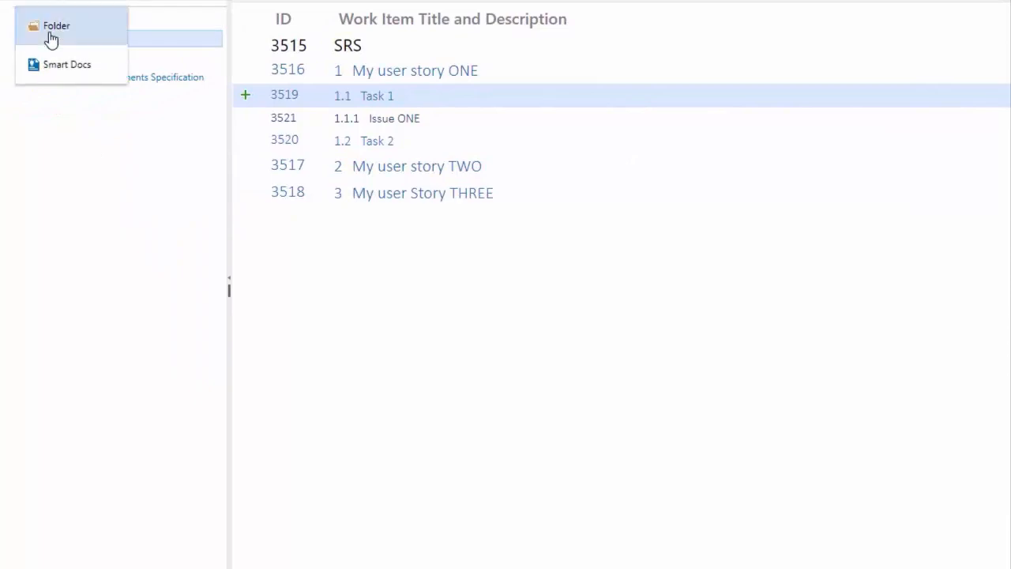
{"action": "left_click", "coordinate": [49, 68]}
{"action": "left_click", "coordinate": [935, 253]}
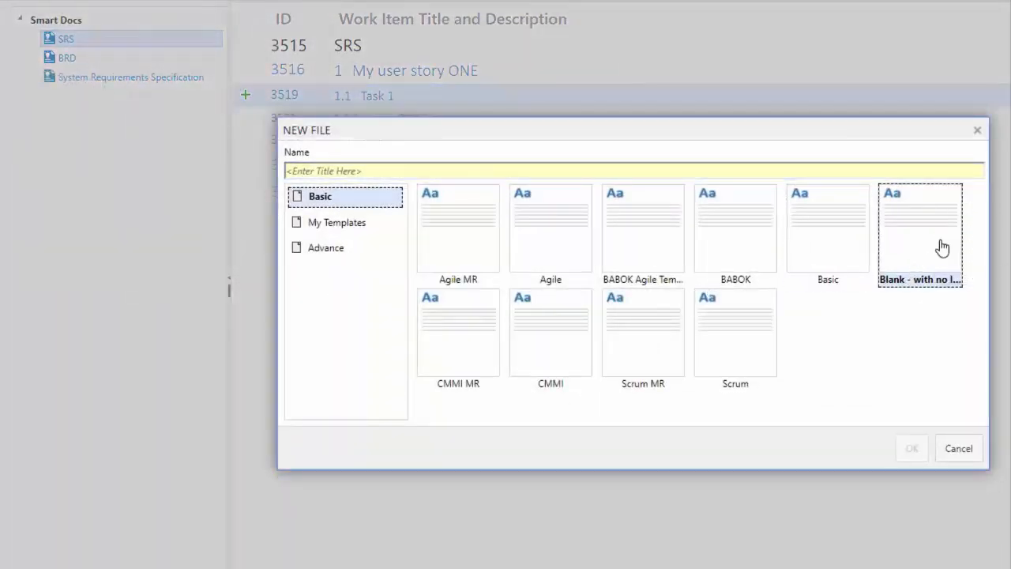
{"action": "left_click", "coordinate": [894, 169]}
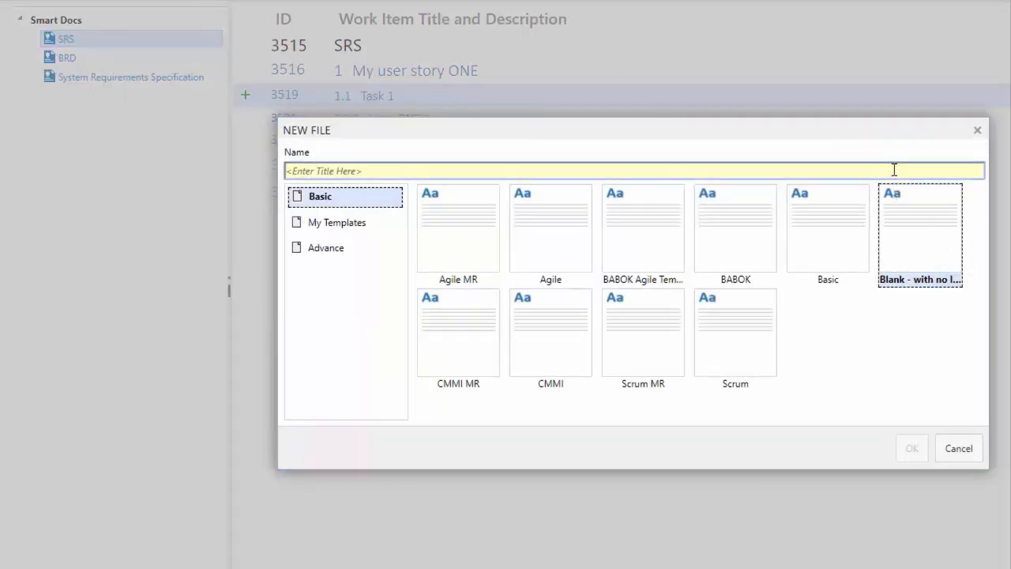
{"action": "type", "text": "No link doc"}
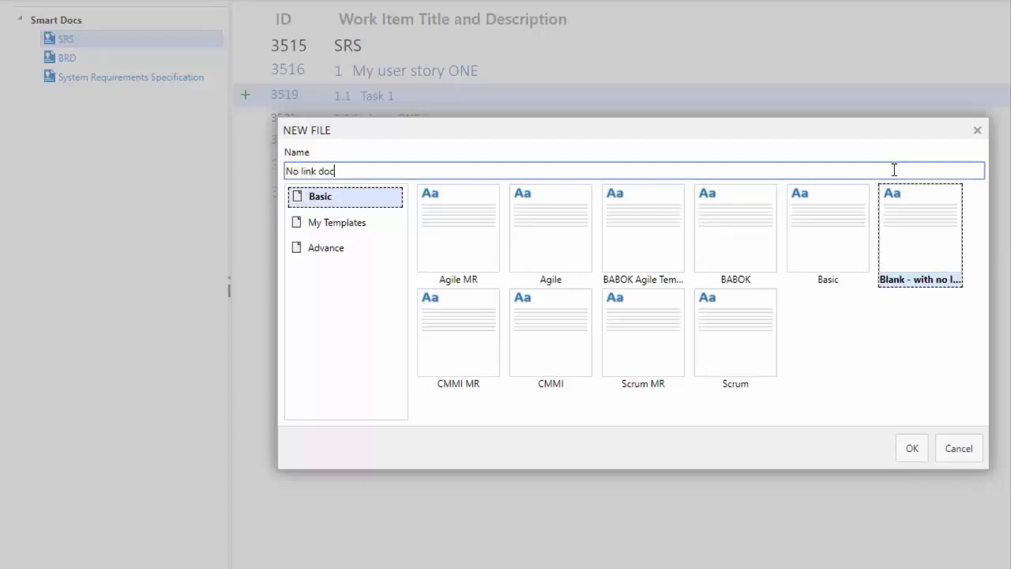
{"action": "key", "text": "Return"}
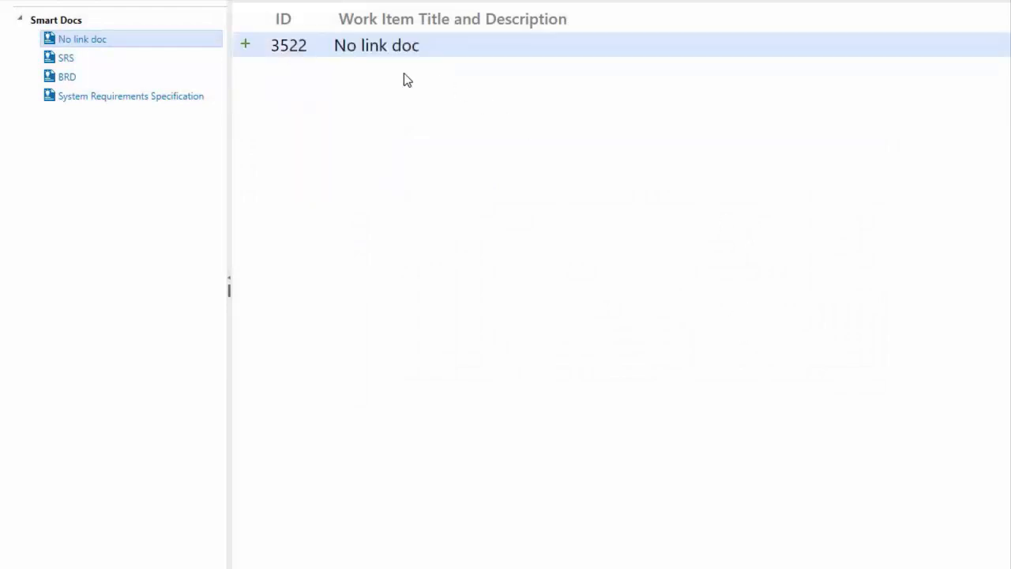
Add an Epic titled "Epic ONE" under No link doc.
{"action": "left_click", "coordinate": [246, 46]}
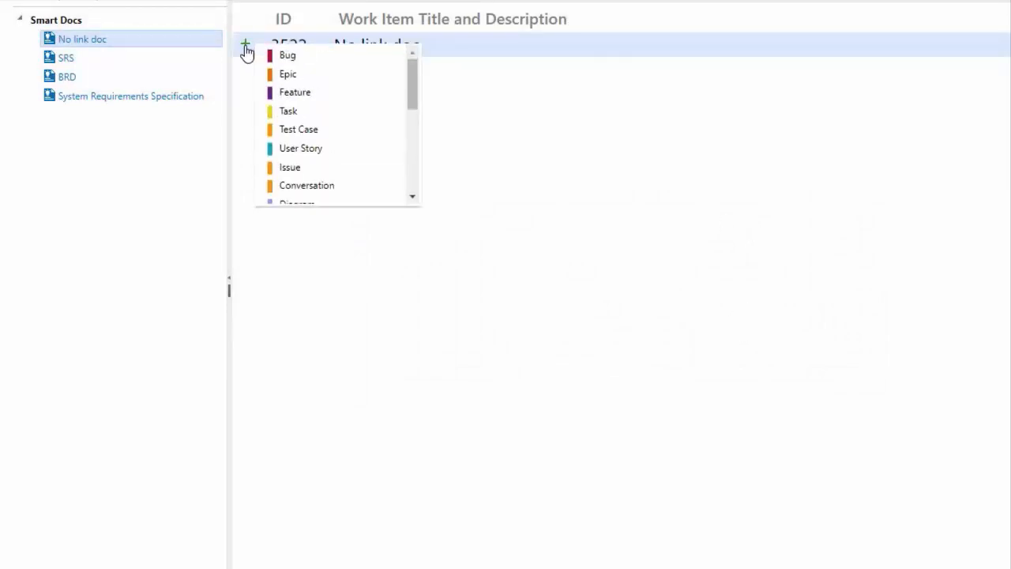
{"action": "left_click", "coordinate": [287, 76]}
{"action": "type", "text": "Epi"}
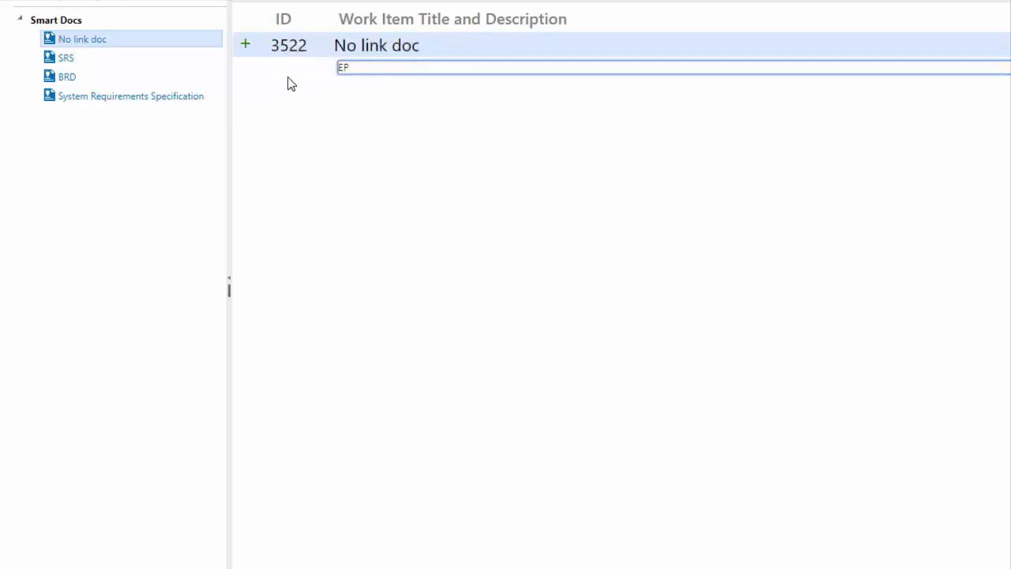
{"action": "type", "text": "c ONE"}
{"action": "key", "text": "Return"}
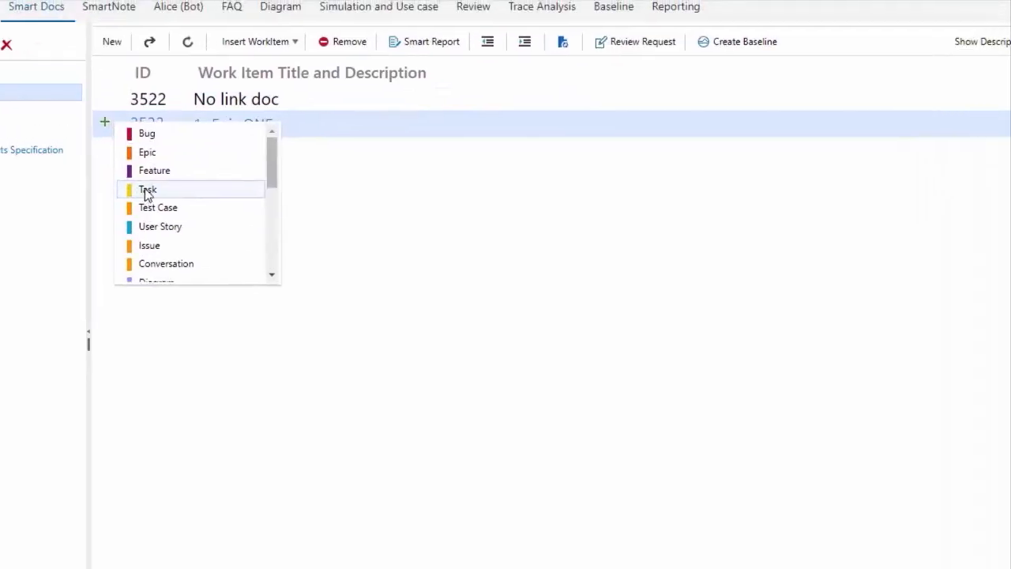
Add a Feature titled "Feature TWO" beneath Epic ONE.
{"action": "left_click", "coordinate": [148, 174]}
{"action": "type", "text": "M"}
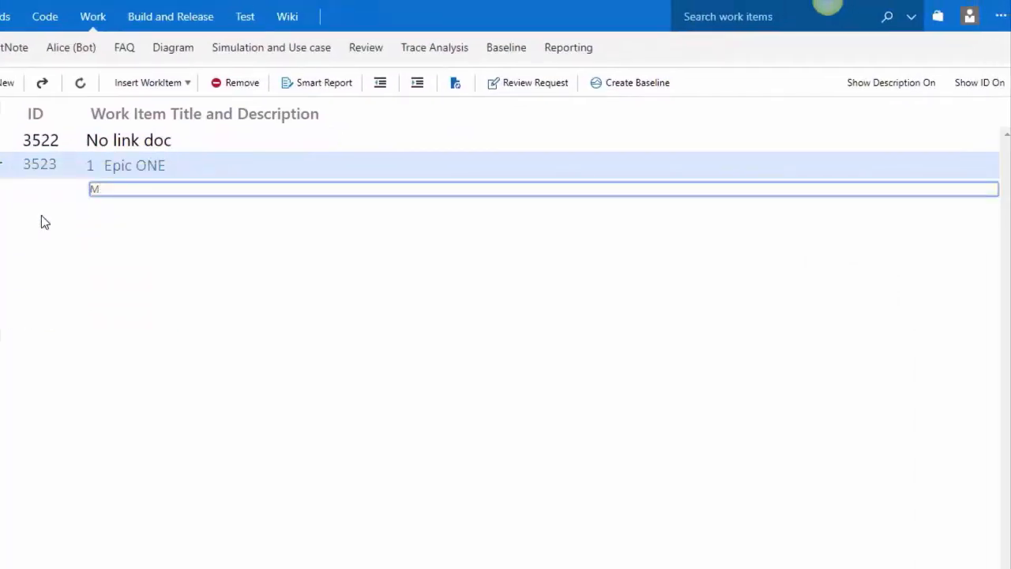
{"action": "key", "text": "BackSpace"}
{"action": "type", "text": "Feature TWO"}
{"action": "key", "text": "Return"}
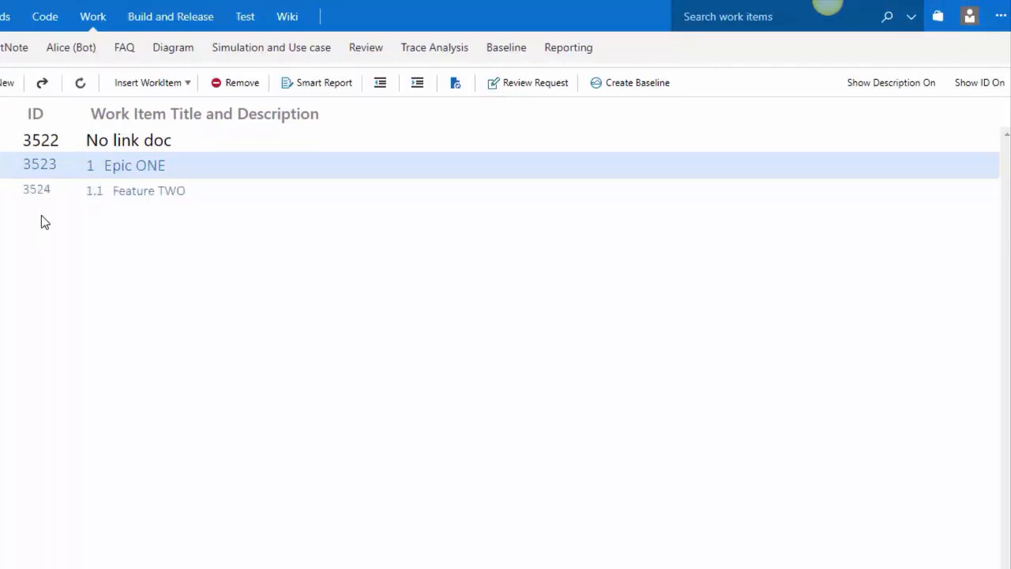
Open the details of Epic ONE and check its Related Work section for links.
{"action": "left_click", "coordinate": [49, 89]}
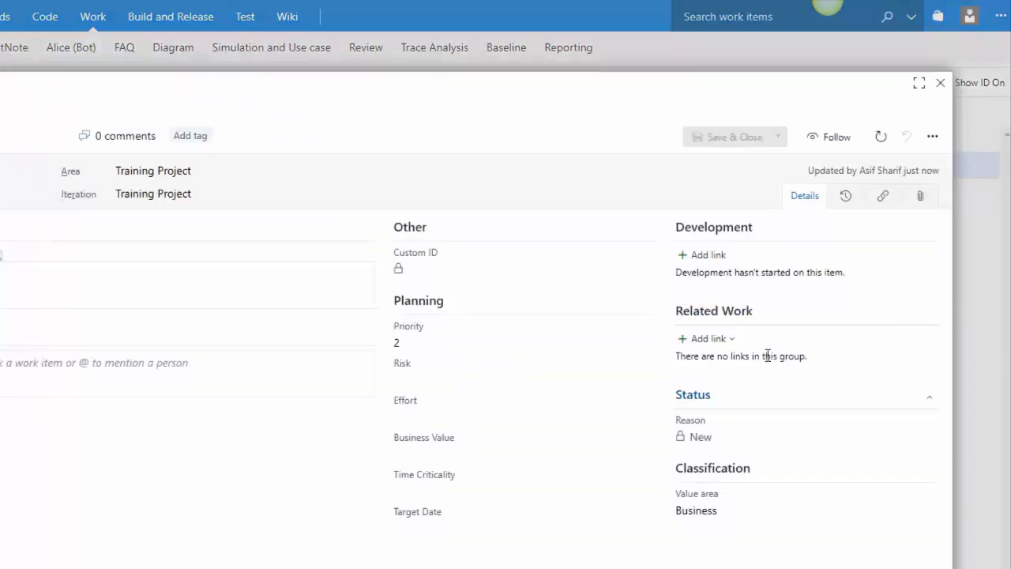
{"action": "left_click", "coordinate": [940, 83]}
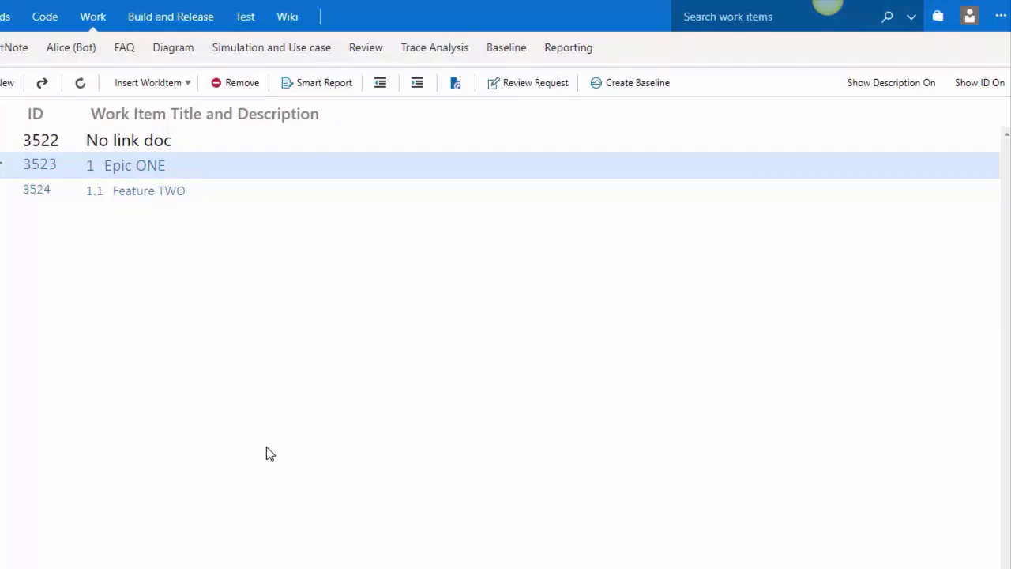
Look over the Basic templates available for a new Smart Docs document and leave without creating one.
{"action": "left_click", "coordinate": [26, 70]}
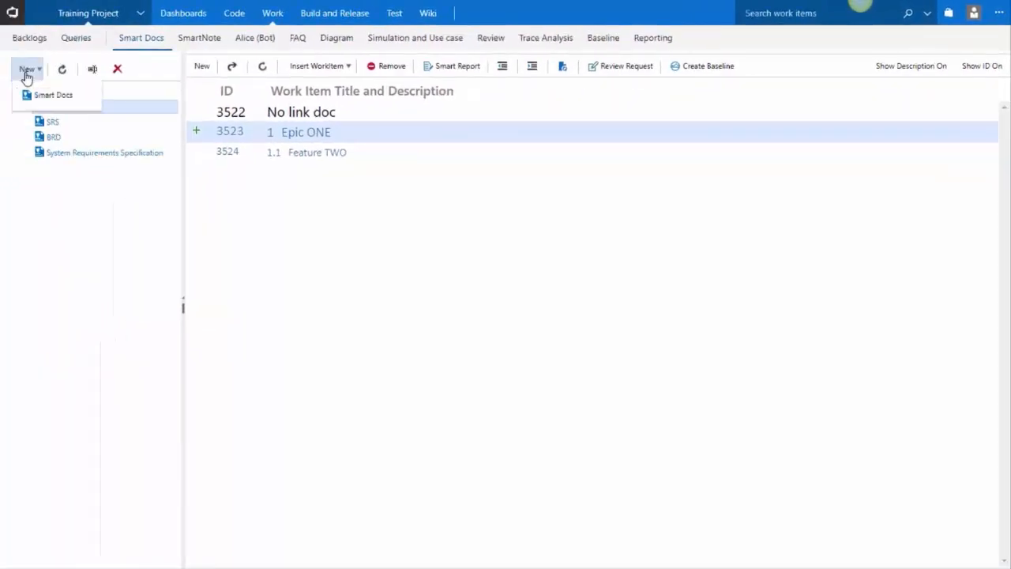
{"action": "left_click", "coordinate": [39, 127]}
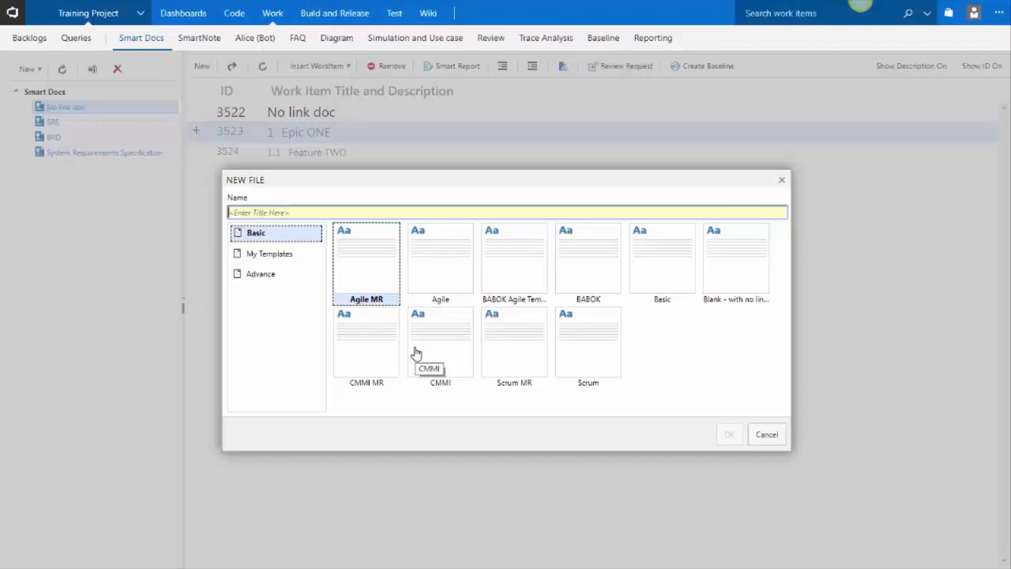
{"action": "left_click", "coordinate": [767, 436]}
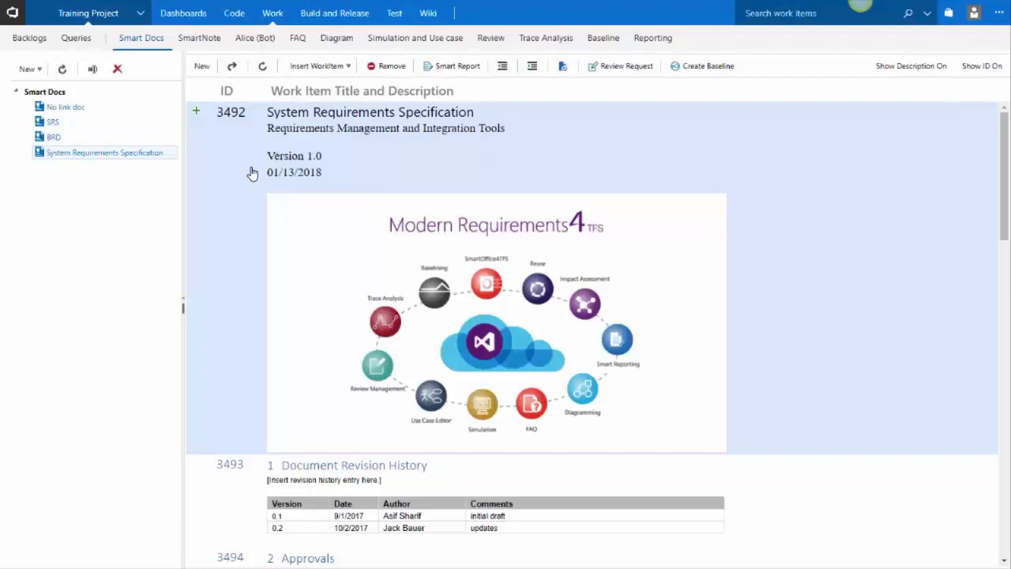
Open the details of the System Requirements Specification document and examine its child links under Related Work.
{"action": "left_click", "coordinate": [234, 69]}
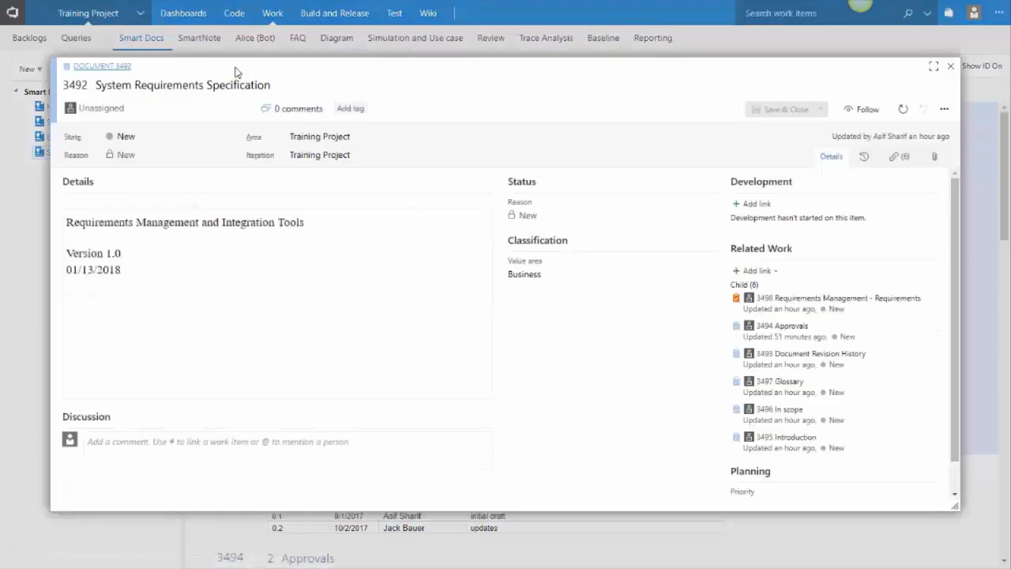
{"action": "left_click", "coordinate": [950, 66]}
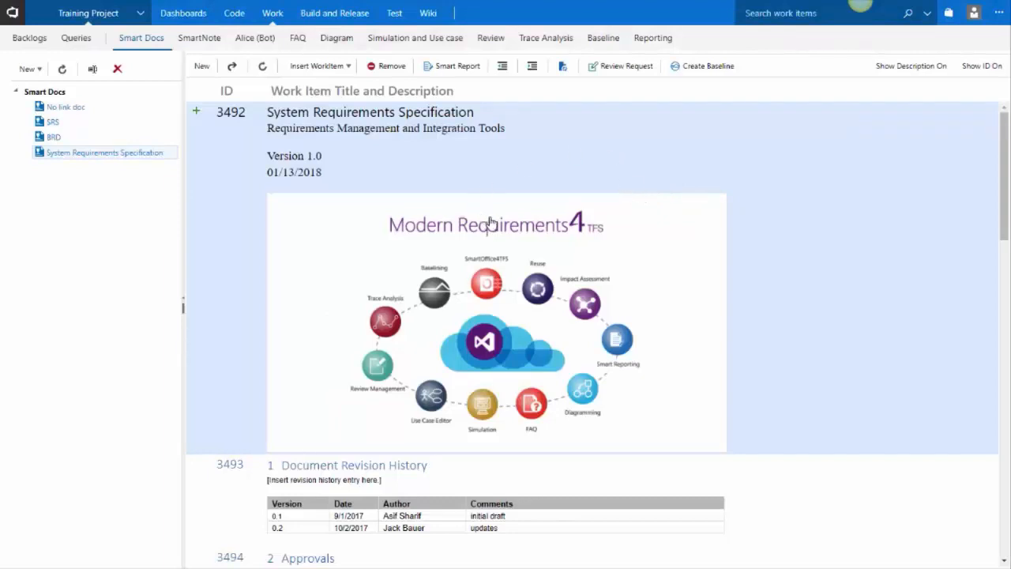
Look over the Review Request form for the System Requirements Specification and discard the request.
{"action": "left_click", "coordinate": [638, 70]}
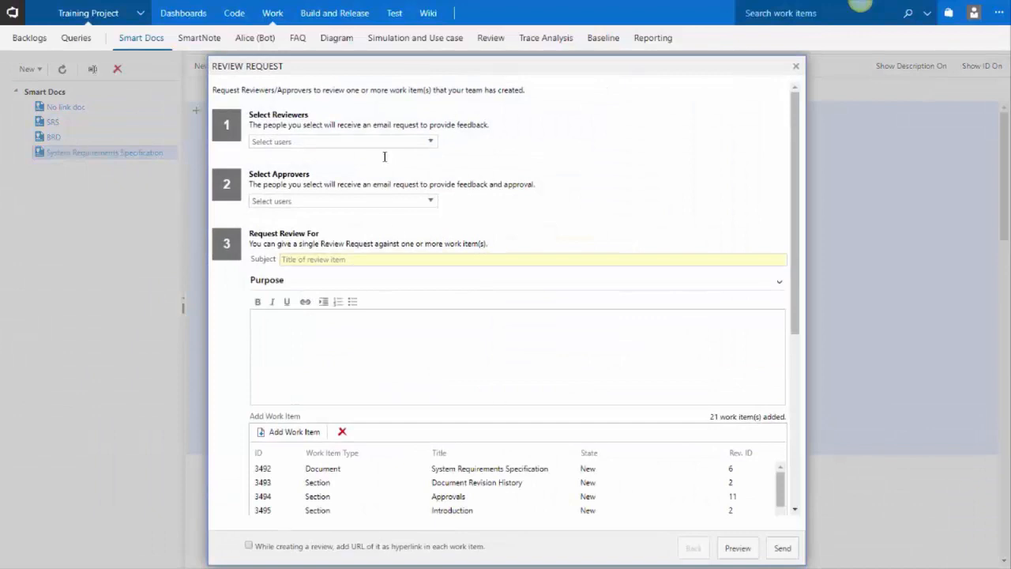
{"action": "left_click", "coordinate": [796, 66]}
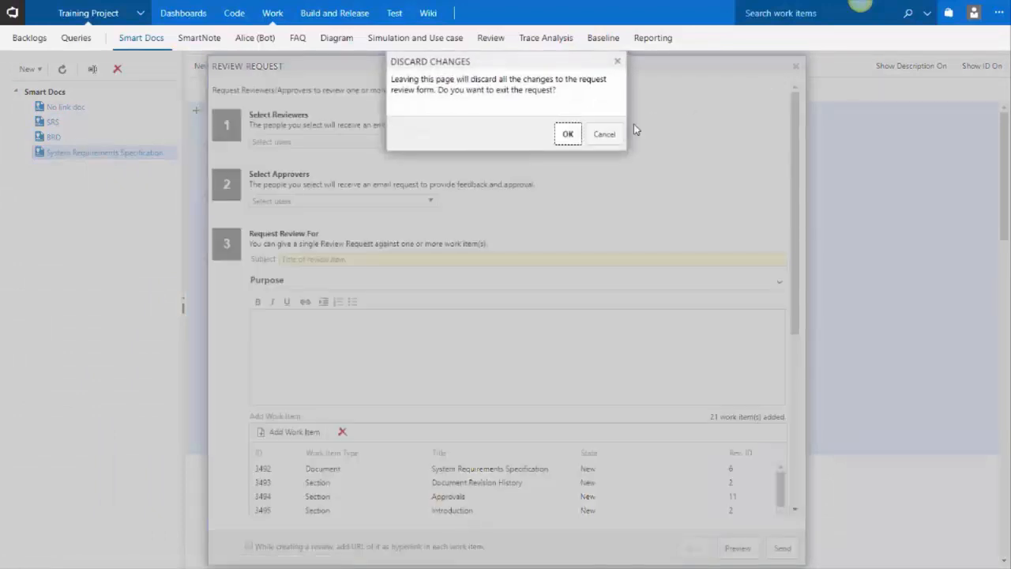
{"action": "left_click", "coordinate": [571, 135]}
View the Create Baseline form for the System Requirements Specification, and switch to the SmartDocs presentation slides.
{"action": "left_click", "coordinate": [705, 68]}
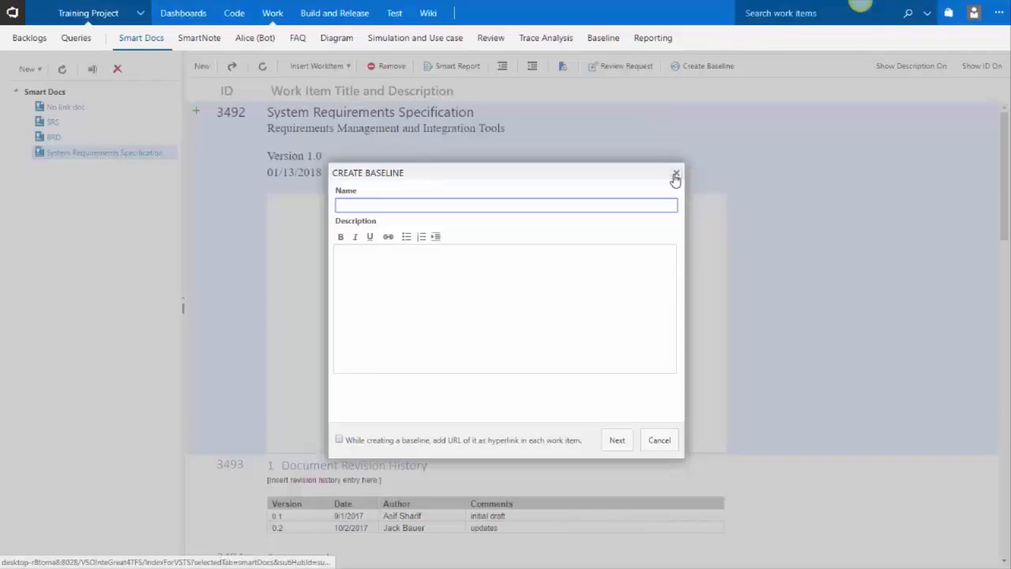
{"action": "key", "text": "alt+Tab"}
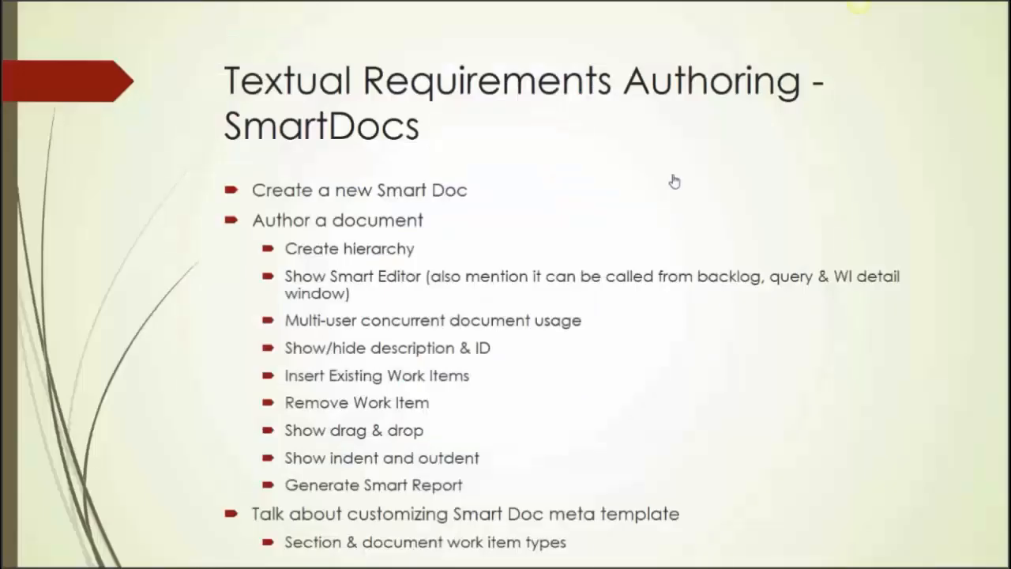